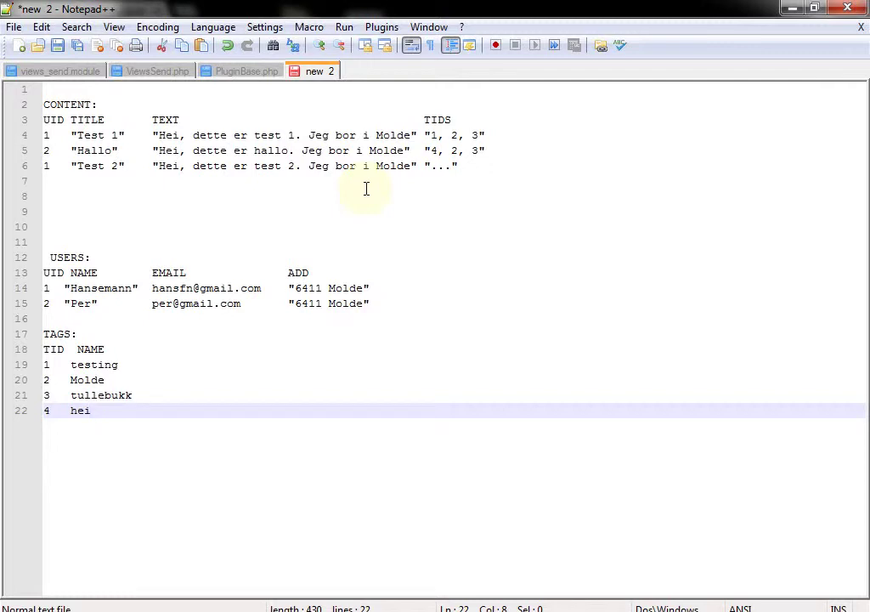
Switch back to the lecture slides in Chrome
key(alt+Tab)
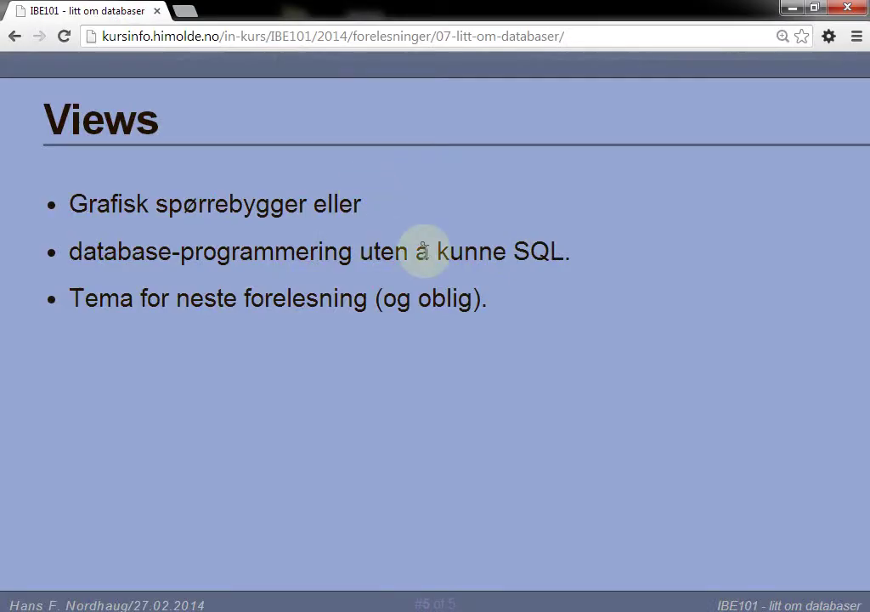
Return to the Databaser og Drupal slide and follow its PHPMyAdmin link
key(Right)
key(Right)
key(Left)
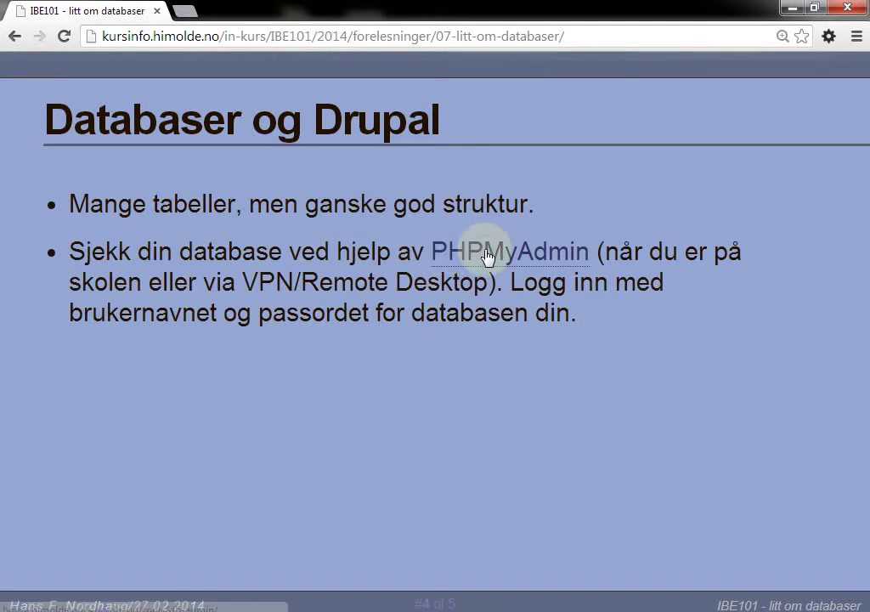
click(488, 254)
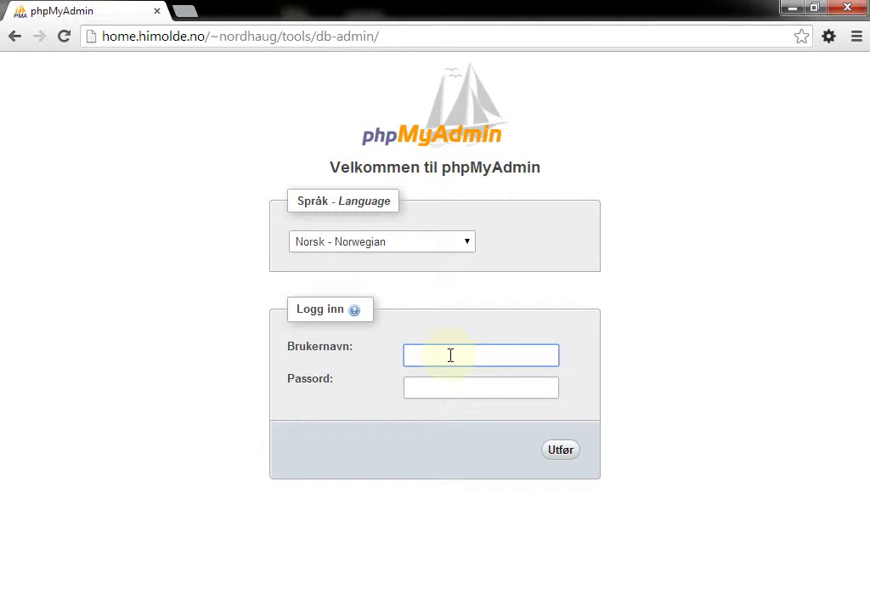
Enter the database username in Brukernavn, then launch FileZilla from the Start search
text(ibe-101)
key(Tab)
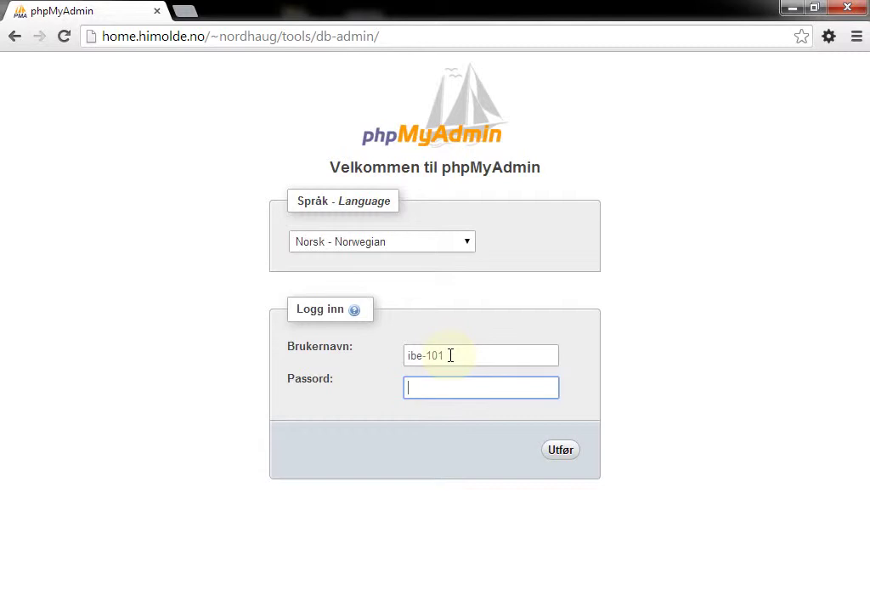
key(super)
text(file)
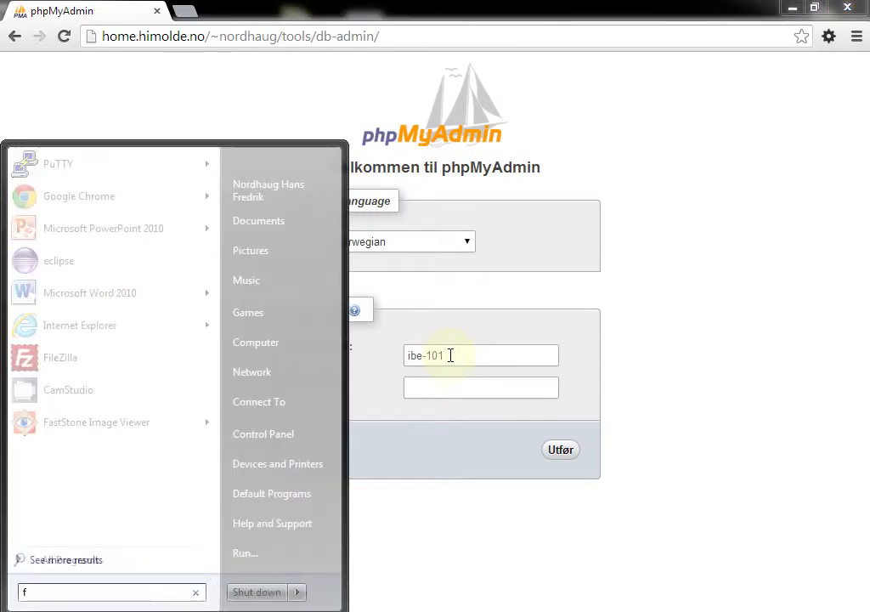
text(z)
key(Return)
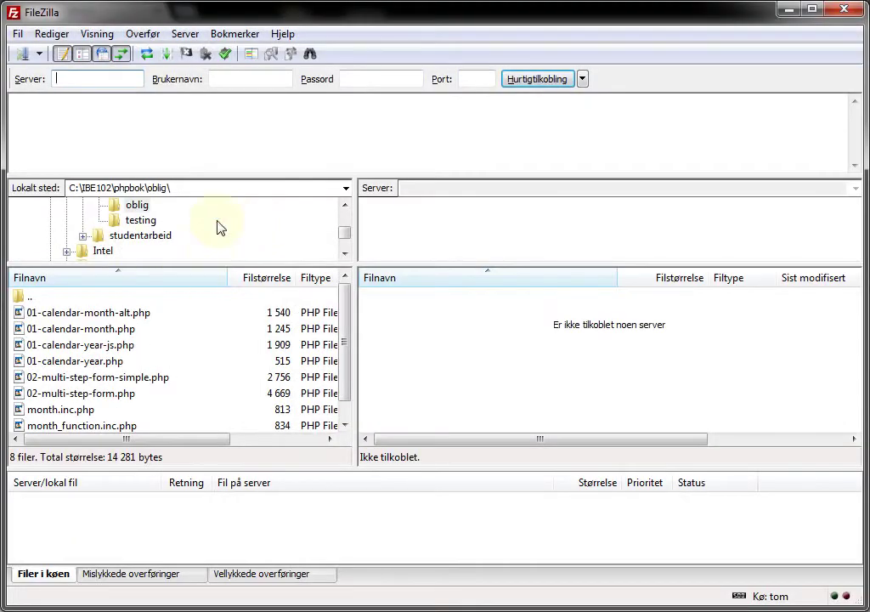
Connect to the saved home.himolde.no server and browse to html/test/sites/default
key(ctrl+s)
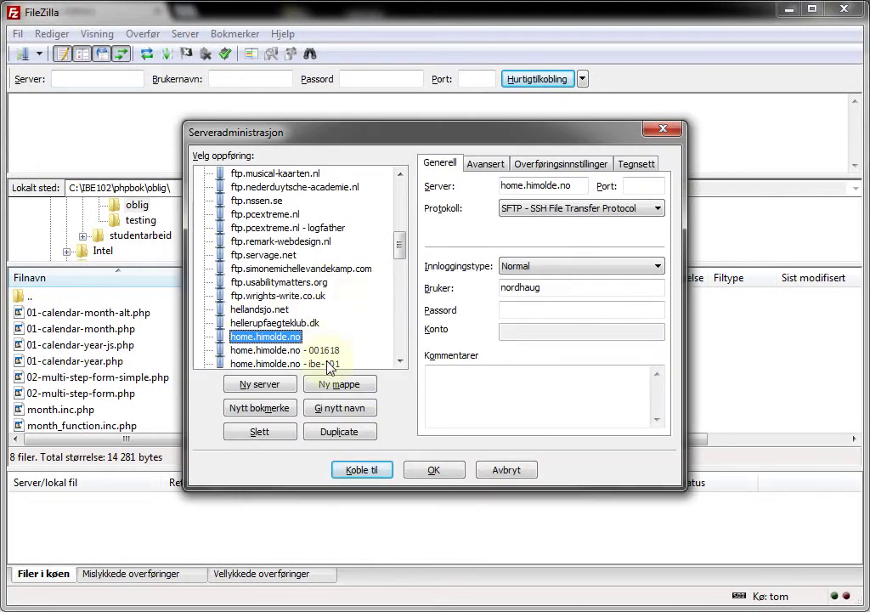
double_click(328, 364)
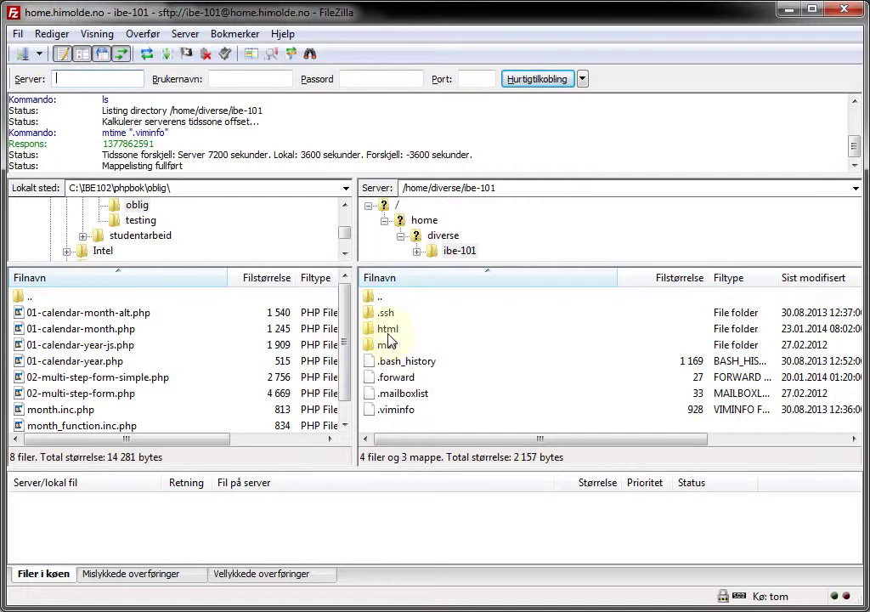
double_click(388, 331)
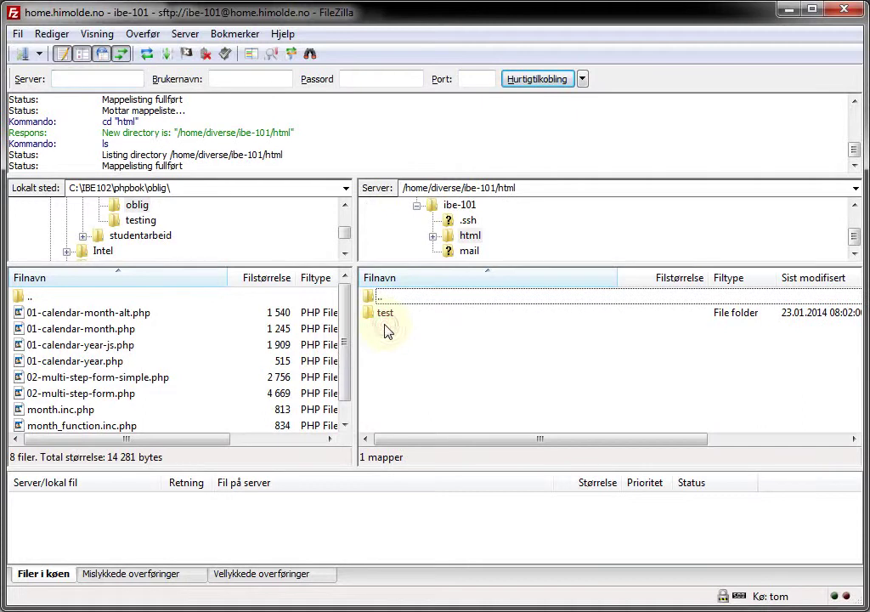
double_click(384, 316)
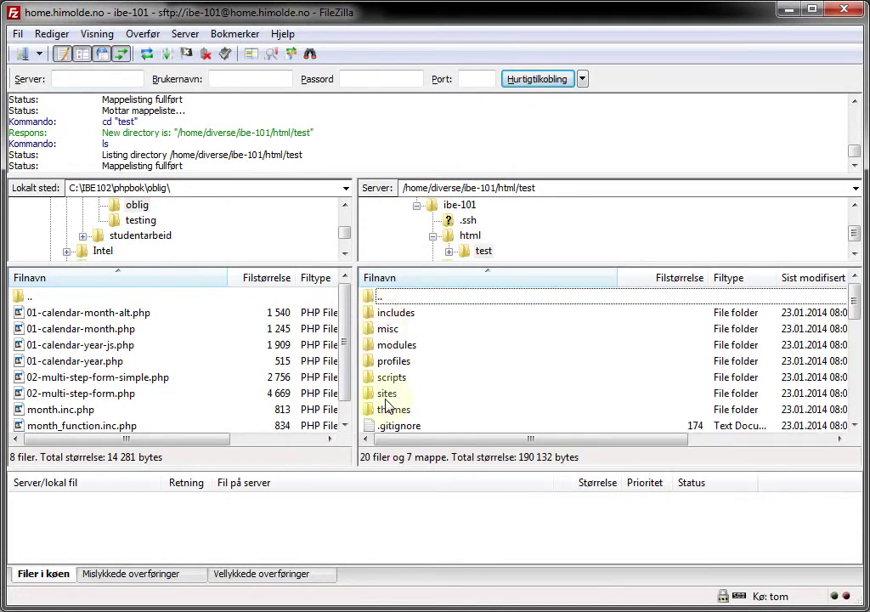
double_click(386, 396)
double_click(393, 330)
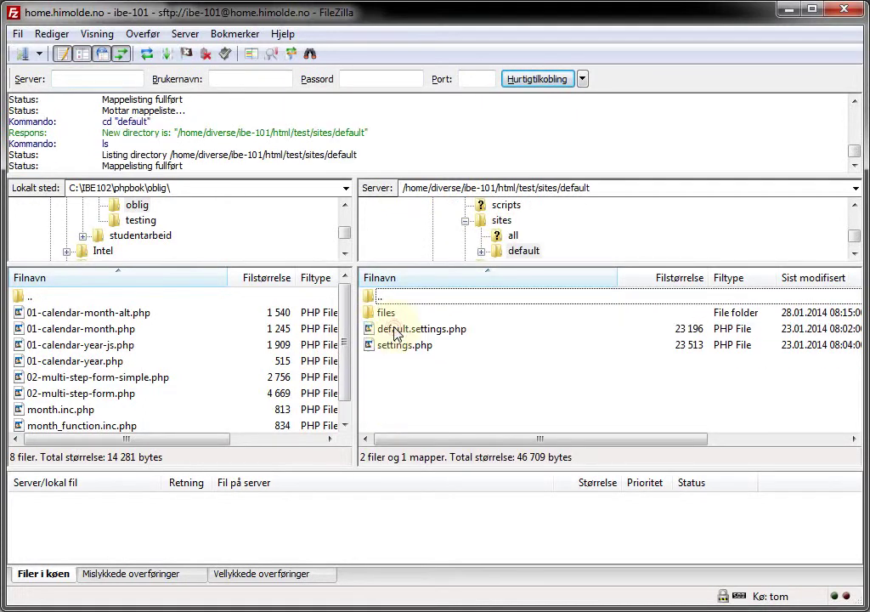
Open the server's settings.php in the editor with Vis/Rediger
click(406, 352)
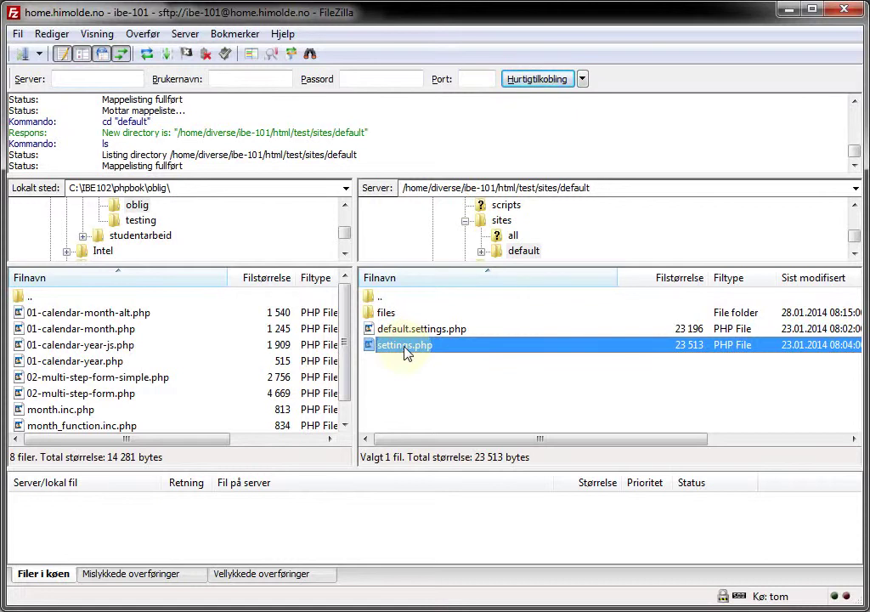
right_click(407, 353)
click(439, 393)
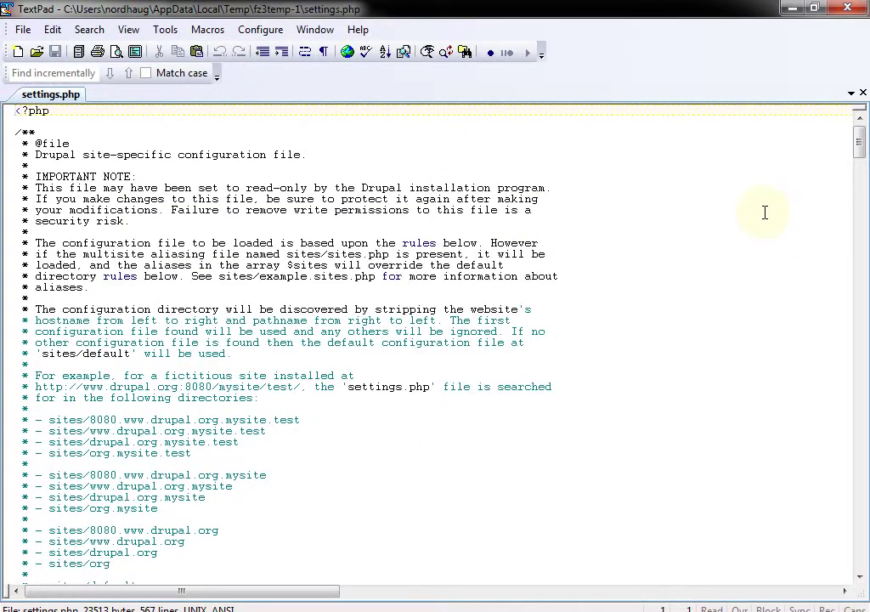
Find the $databases block in settings.php, select the password value, and return to Chrome
drag(860, 138, 859, 182)
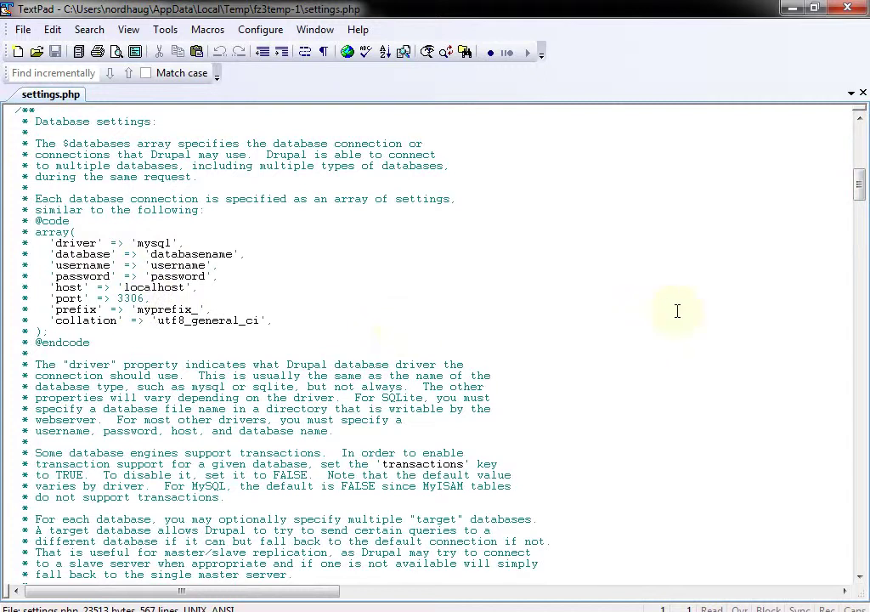
drag(860, 188, 861, 316)
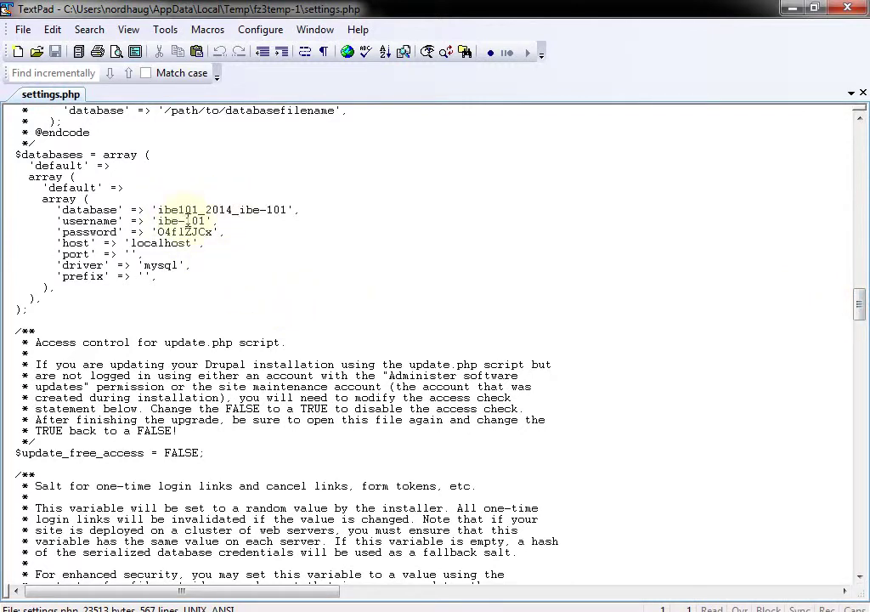
drag(158, 232, 211, 232)
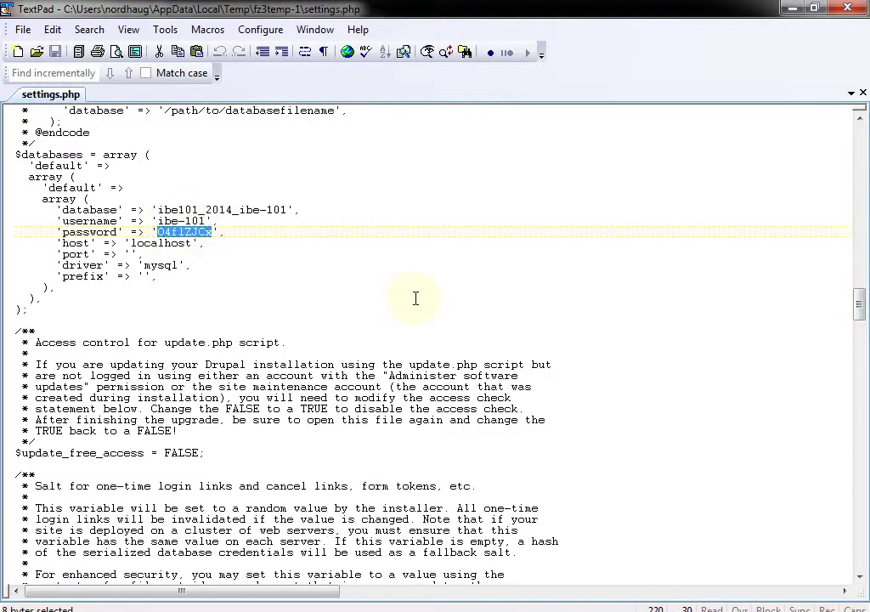
key(alt+Tab)
key(alt+Tab)
key(alt+Tab)
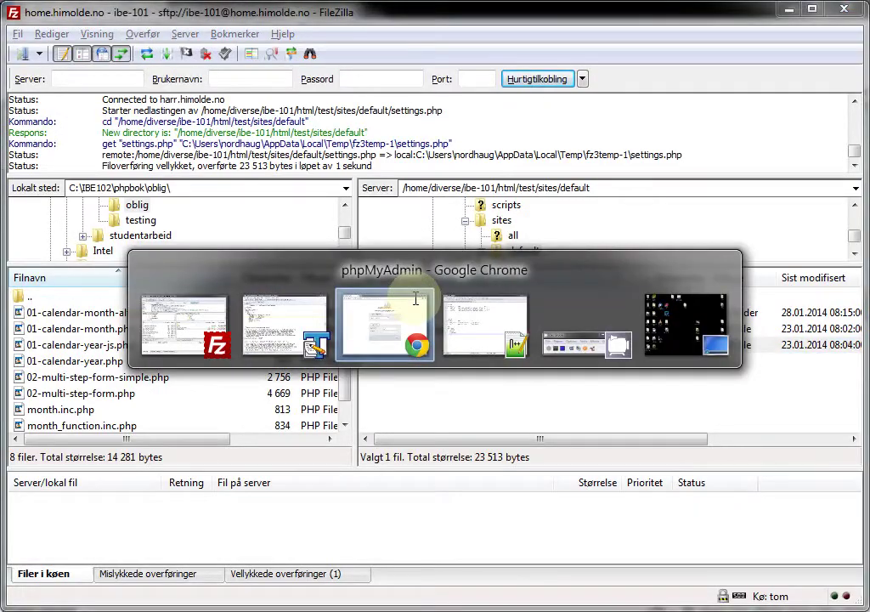
Paste the database password into Passord and log in with Utfør
key(ctrl+v)
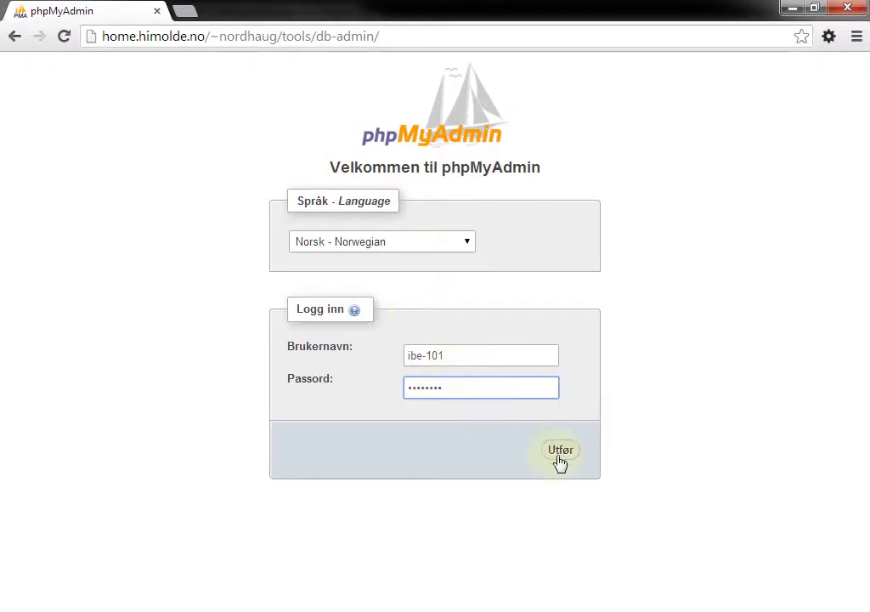
click(562, 459)
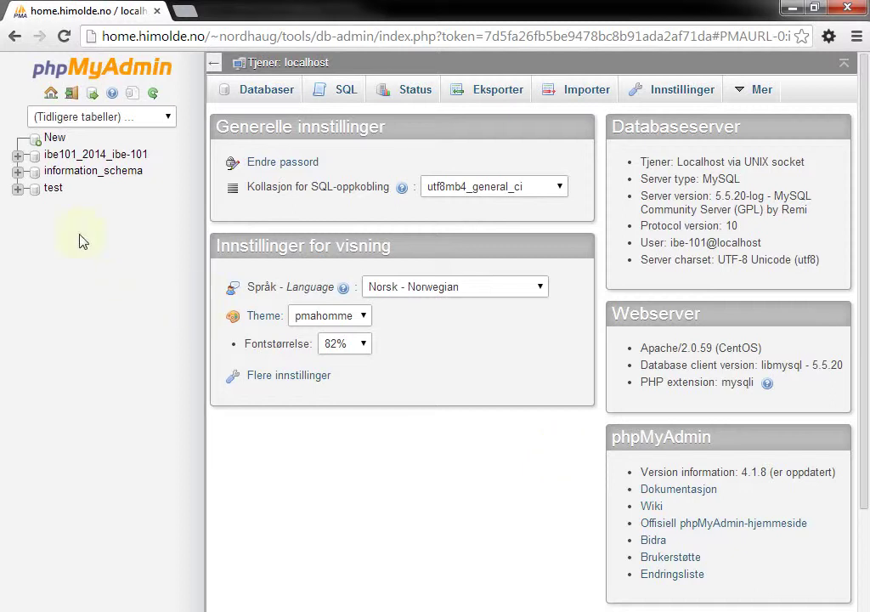
Expand the Drupal database, look through the users table, then view the users_roles table
click(22, 161)
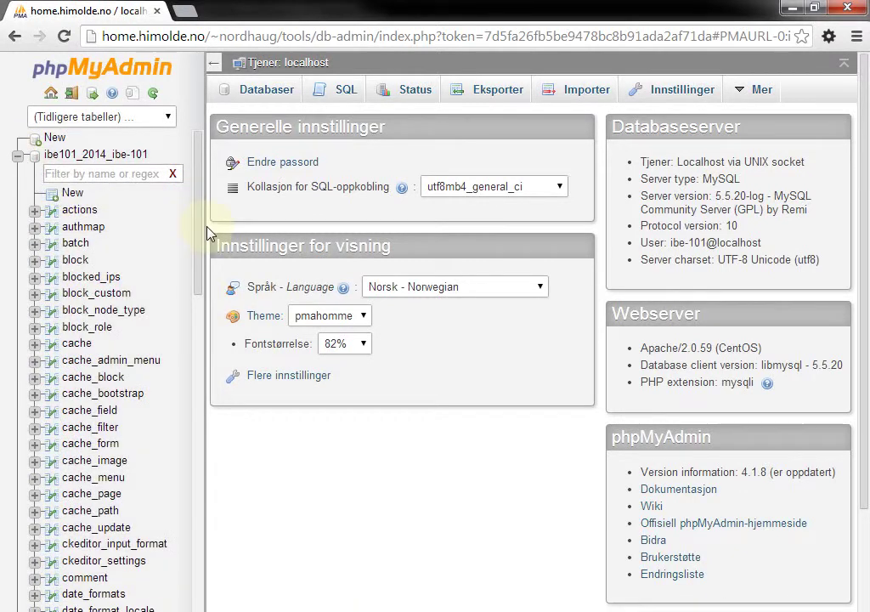
drag(199, 219, 202, 551)
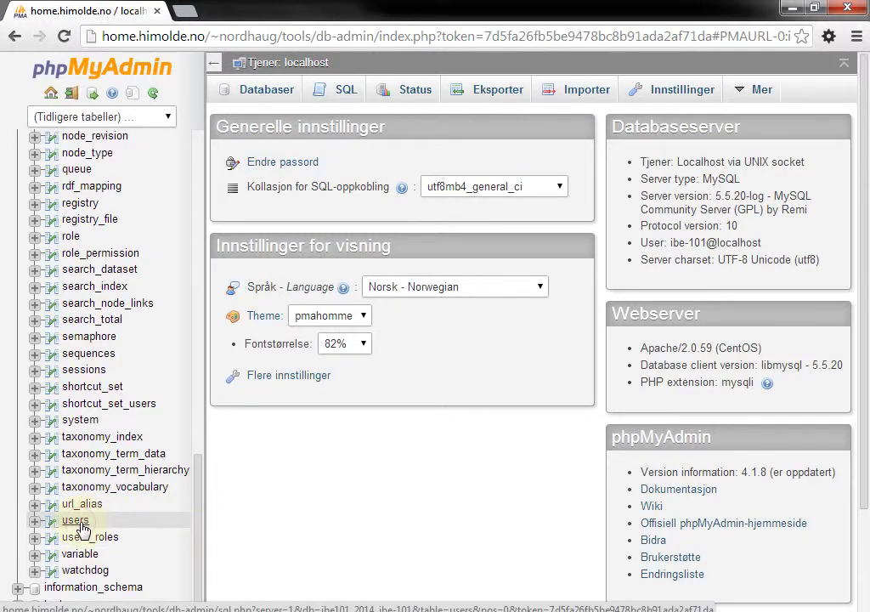
click(81, 524)
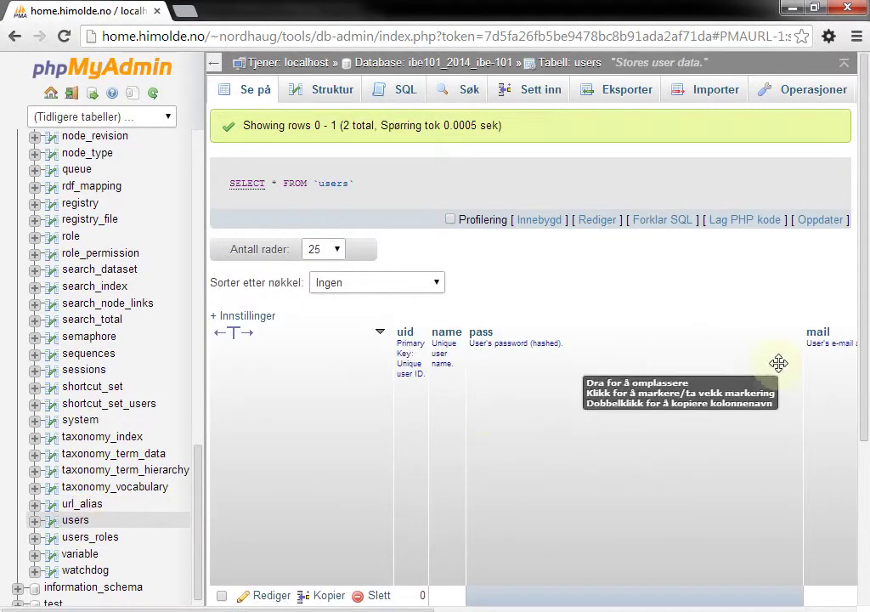
drag(861, 297, 862, 453)
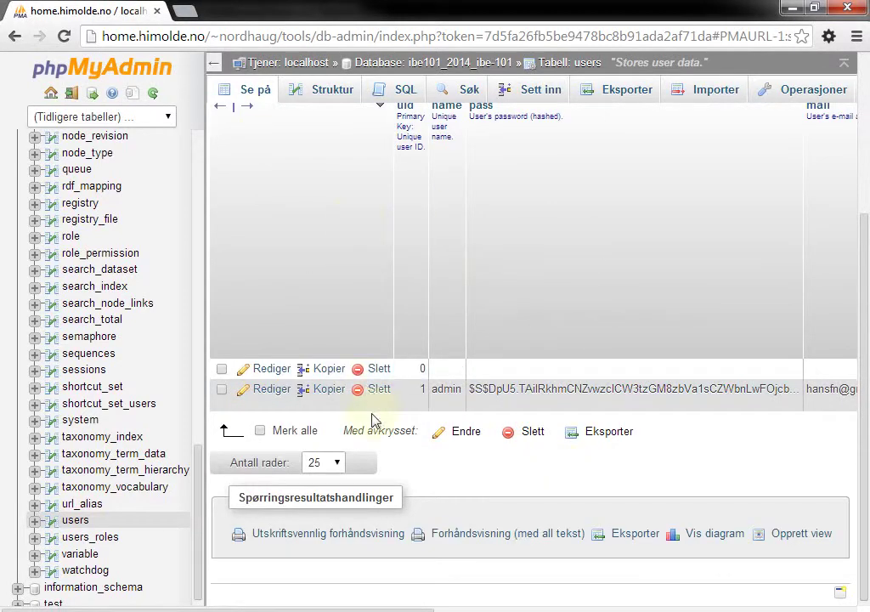
mouse_move(373, 606)
mouse_down()
mouse_move(484, 605)
mouse_move(409, 605)
mouse_up()
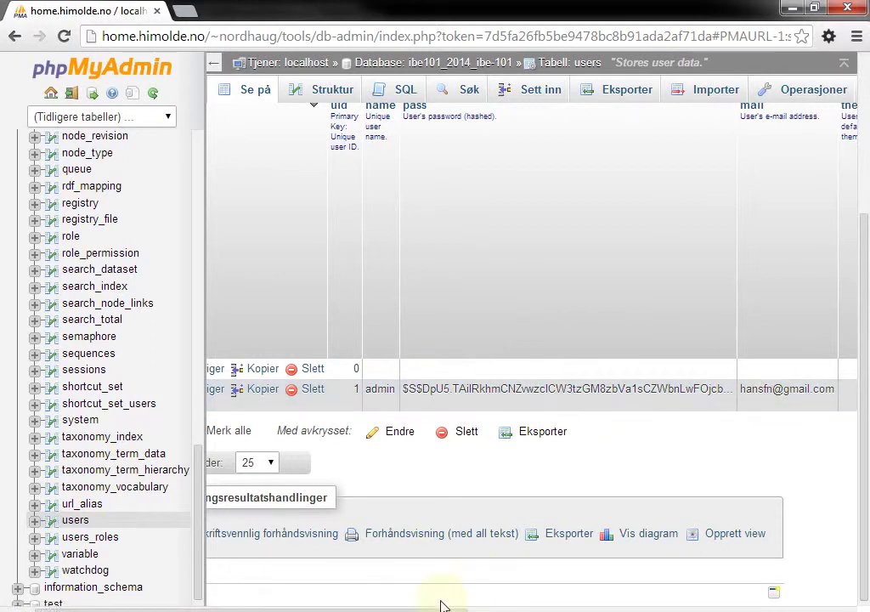
mouse_move(443, 607)
mouse_down()
mouse_move(723, 606)
mouse_move(792, 593)
mouse_up()
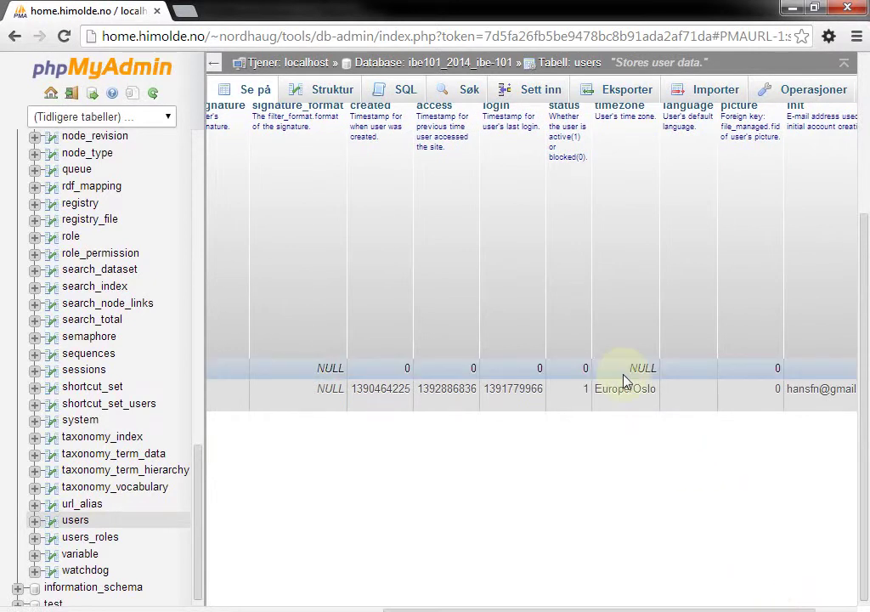
click(100, 535)
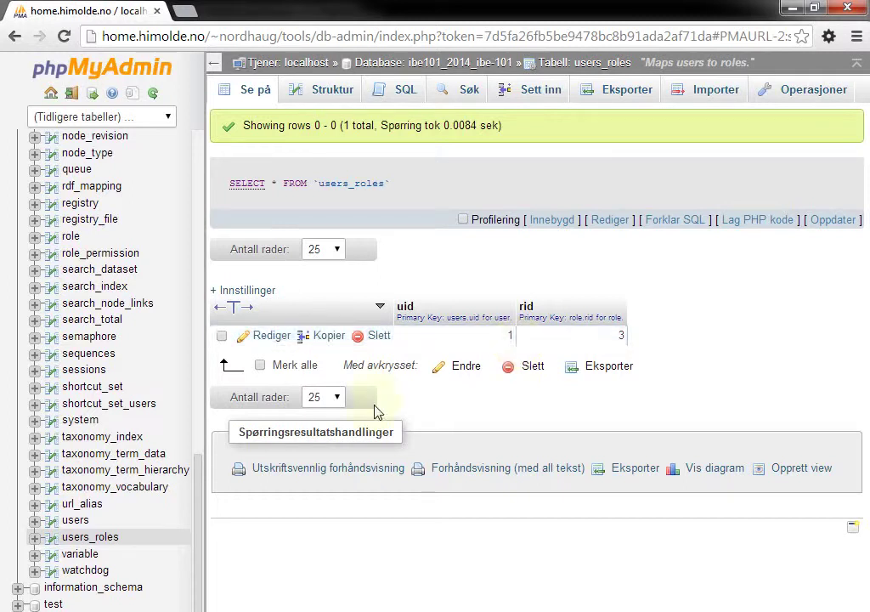
key(alt+Tab)
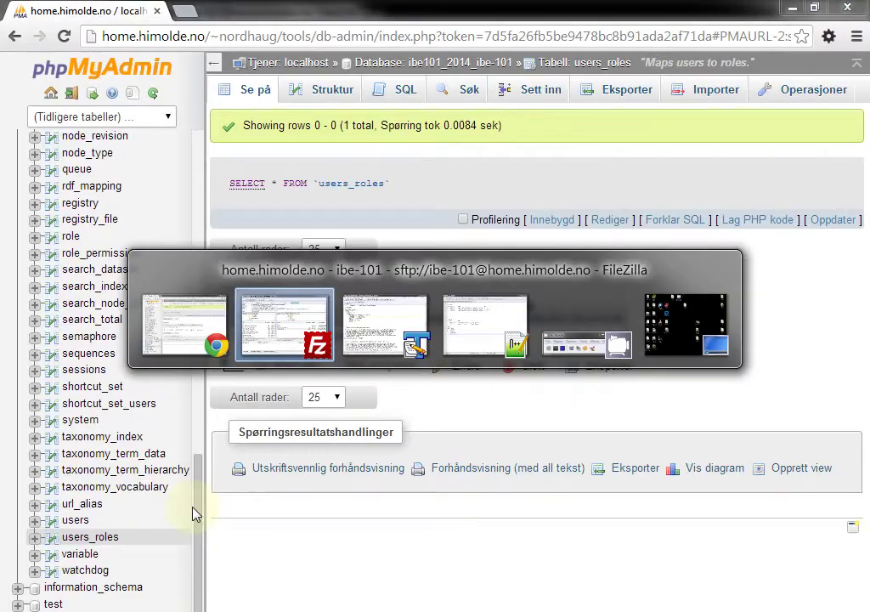
key(alt+Tab)
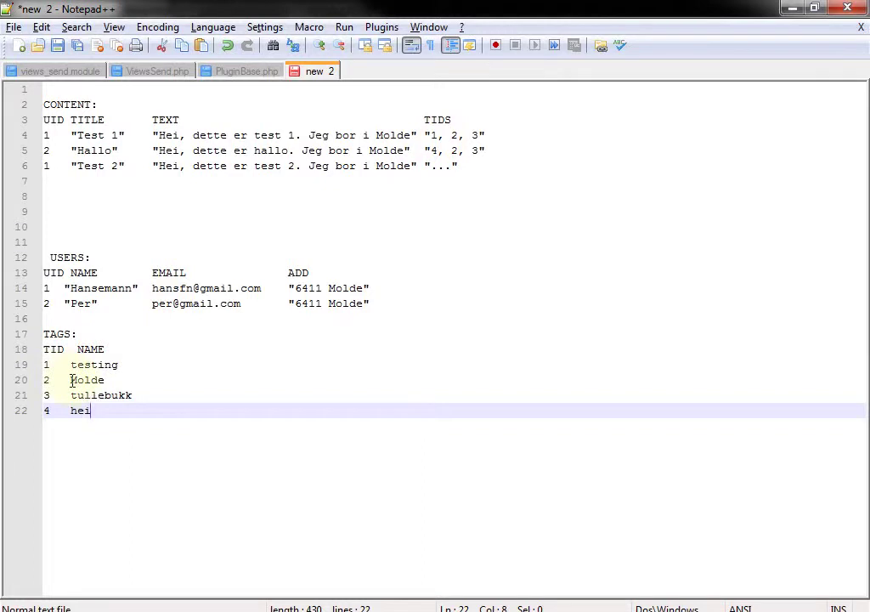
key(alt+Tab)
key(alt+Tab)
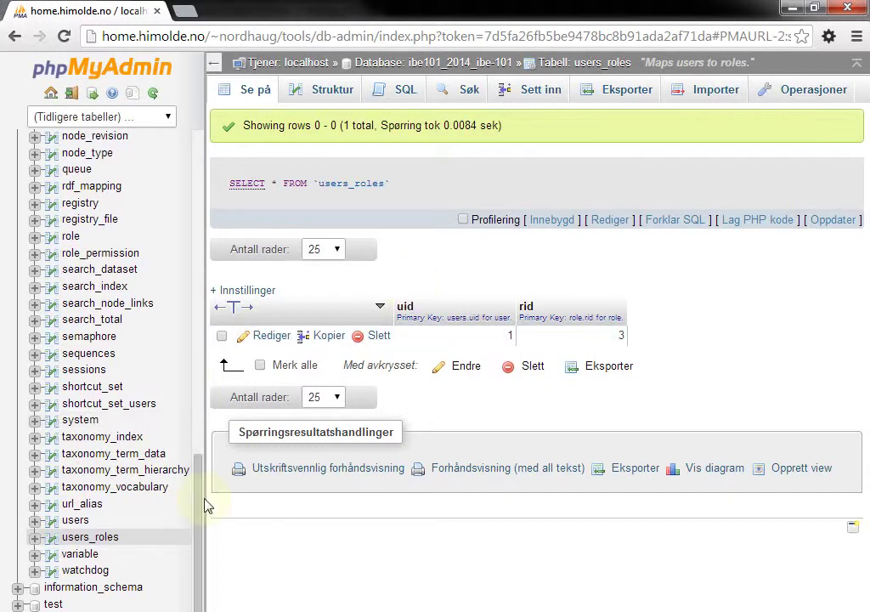
Browse the node table's seven rows, scrolling across all its columns
drag(196, 504, 199, 485)
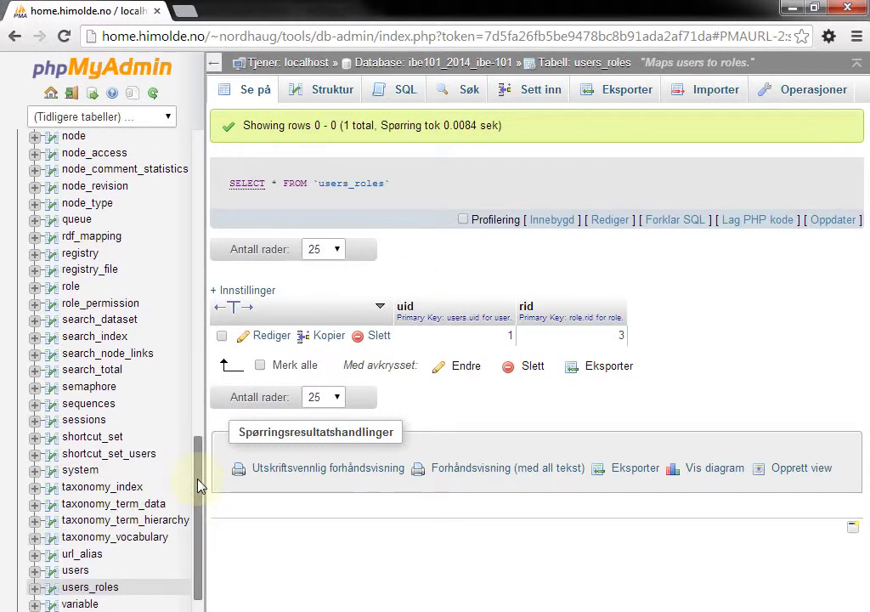
drag(198, 485, 202, 431)
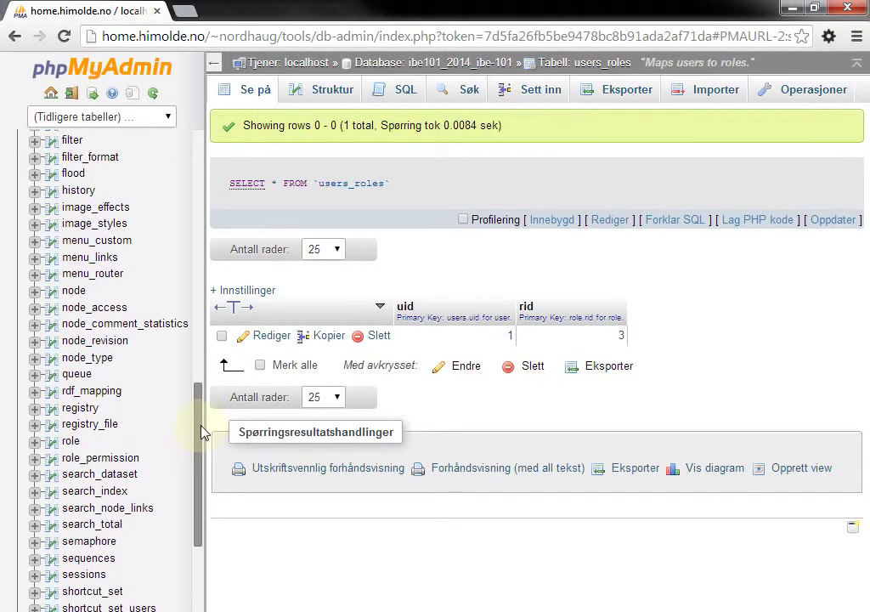
click(73, 292)
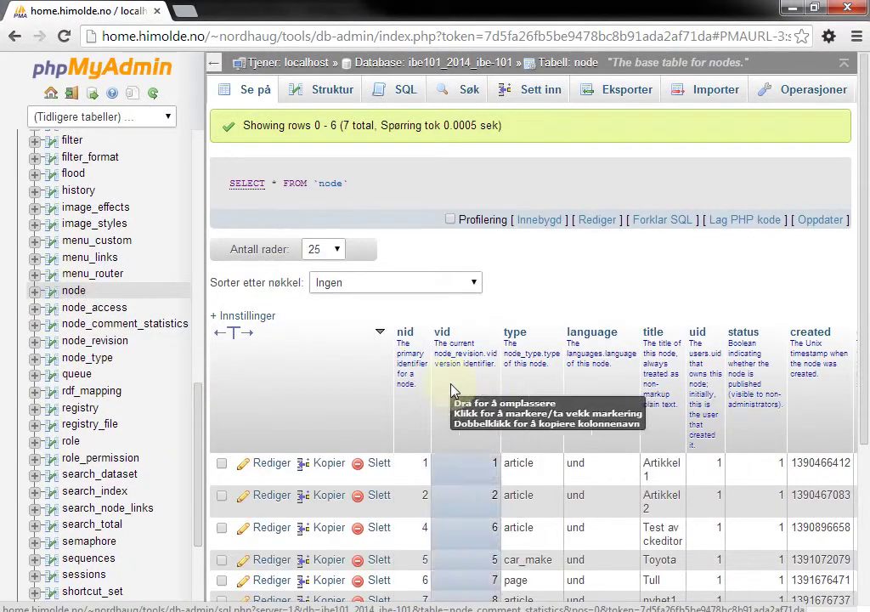
drag(862, 268, 867, 429)
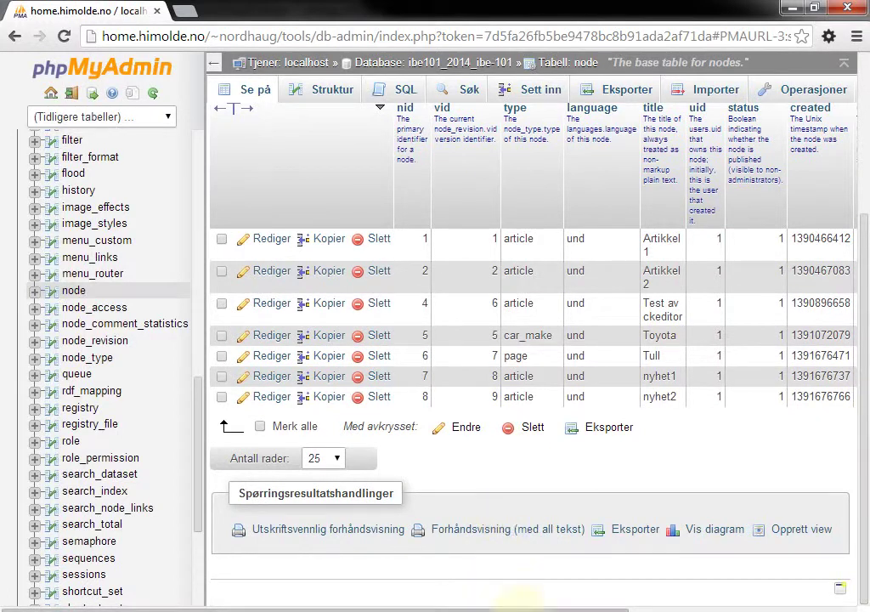
drag(561, 607, 816, 606)
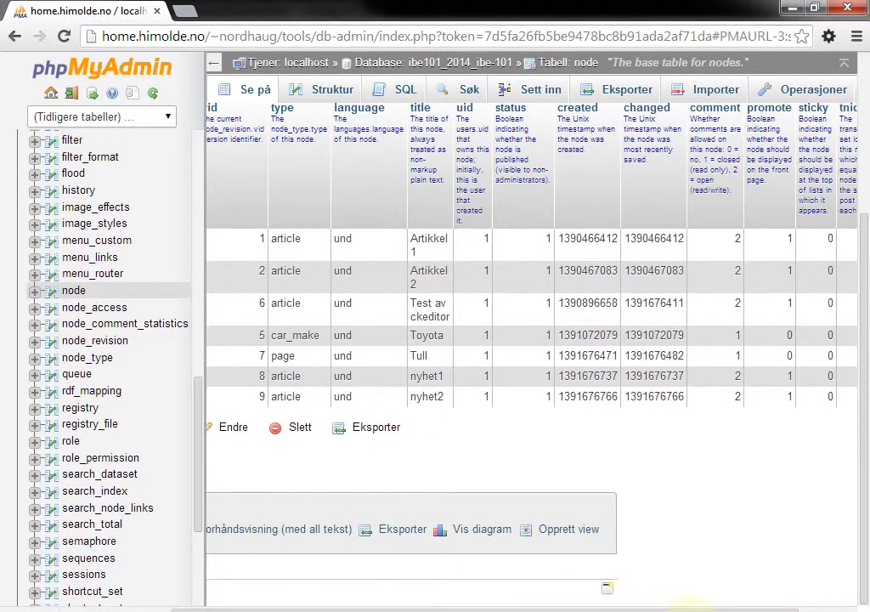
scroll(862, 328, up, 1)
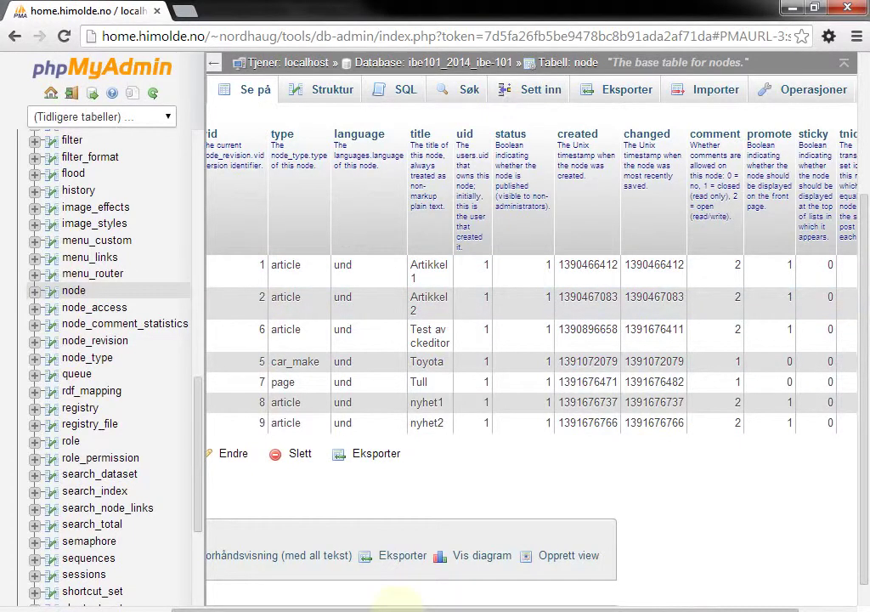
drag(382, 608, 357, 605)
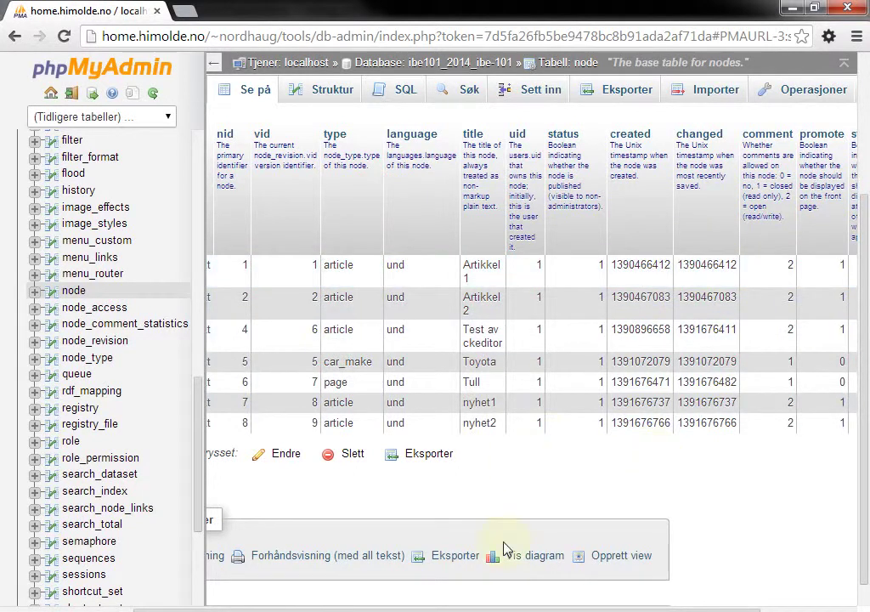
drag(509, 607, 534, 607)
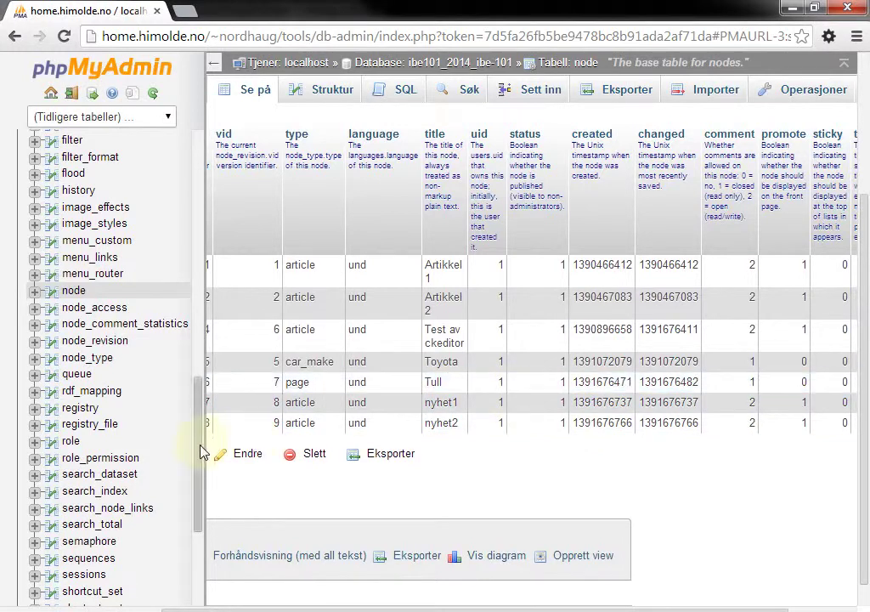
drag(200, 451, 203, 328)
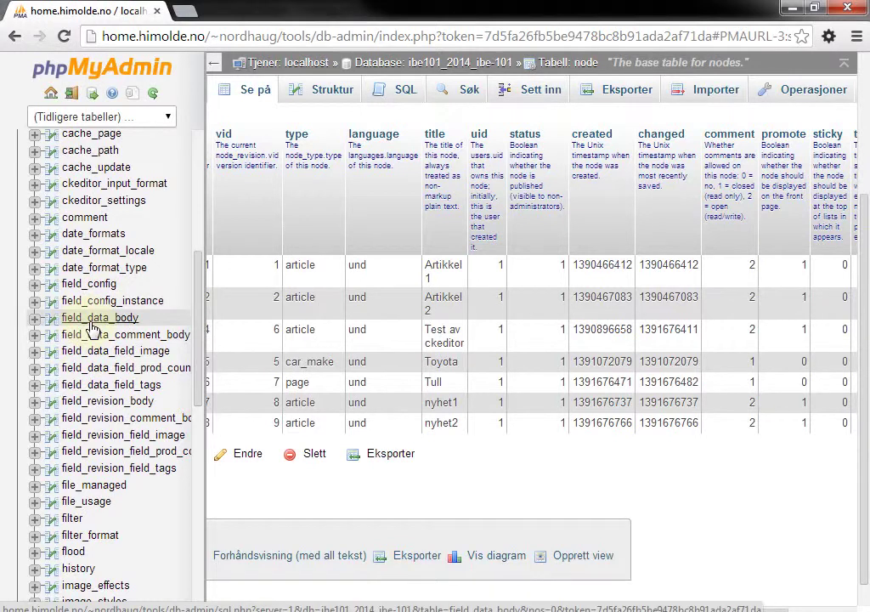
click(92, 321)
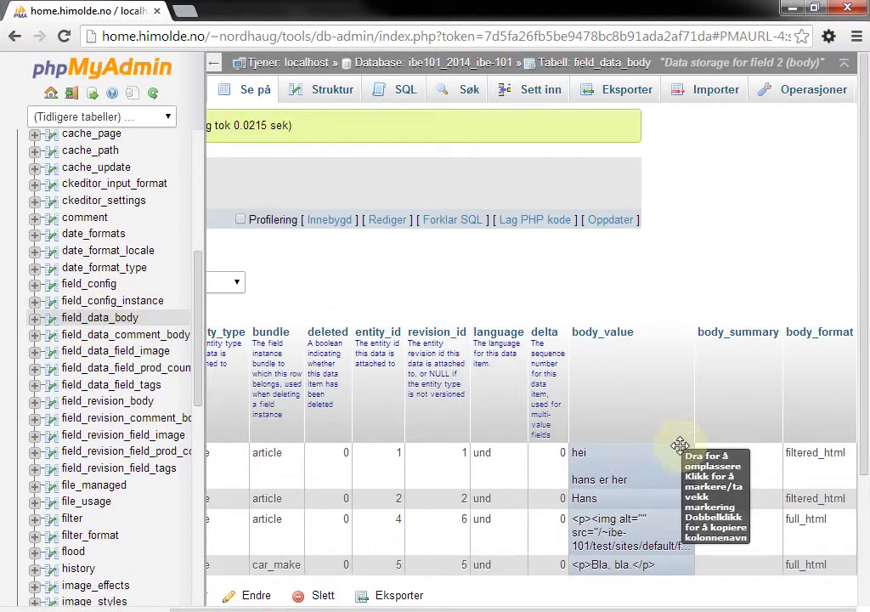
scroll(595, 586, left, 3)
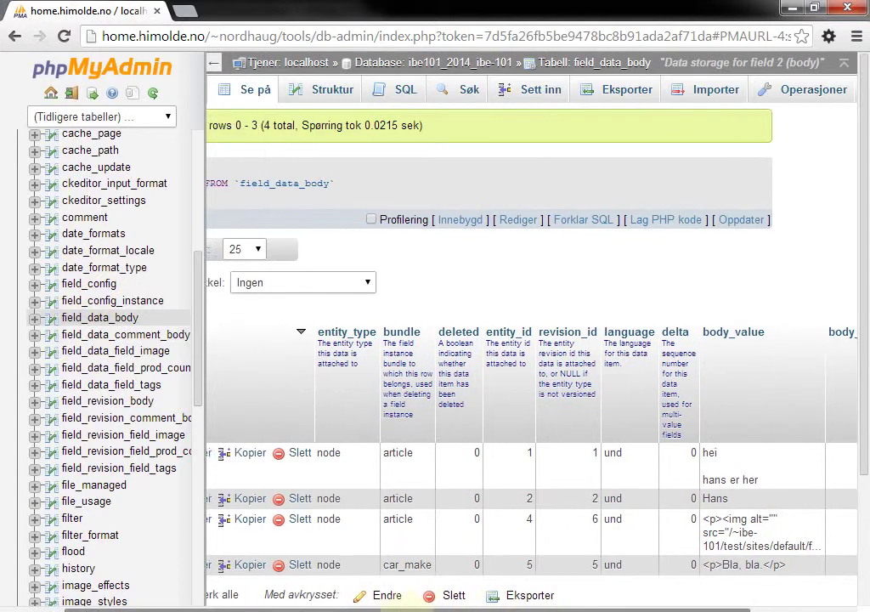
scroll(500, 499, left, 2)
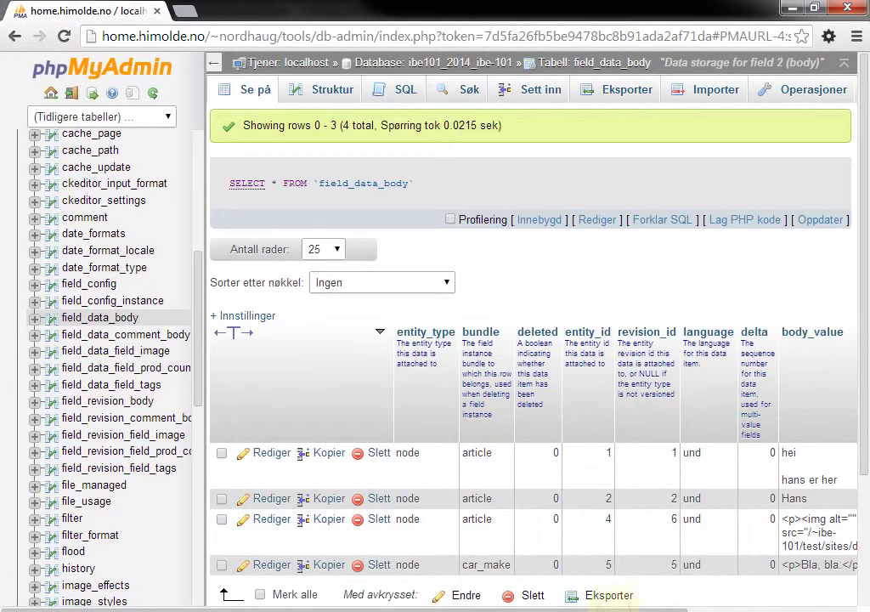
drag(629, 609, 765, 608)
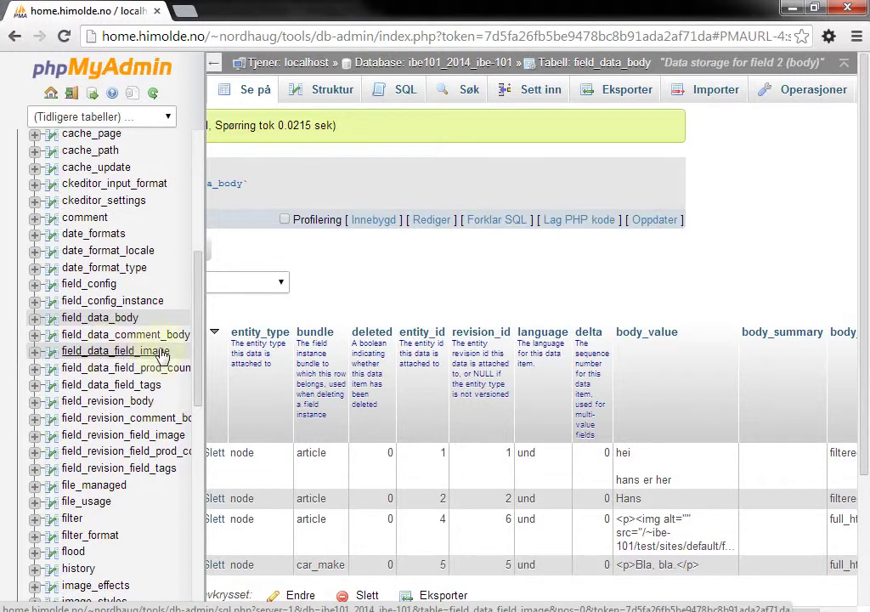
drag(201, 331, 198, 448)
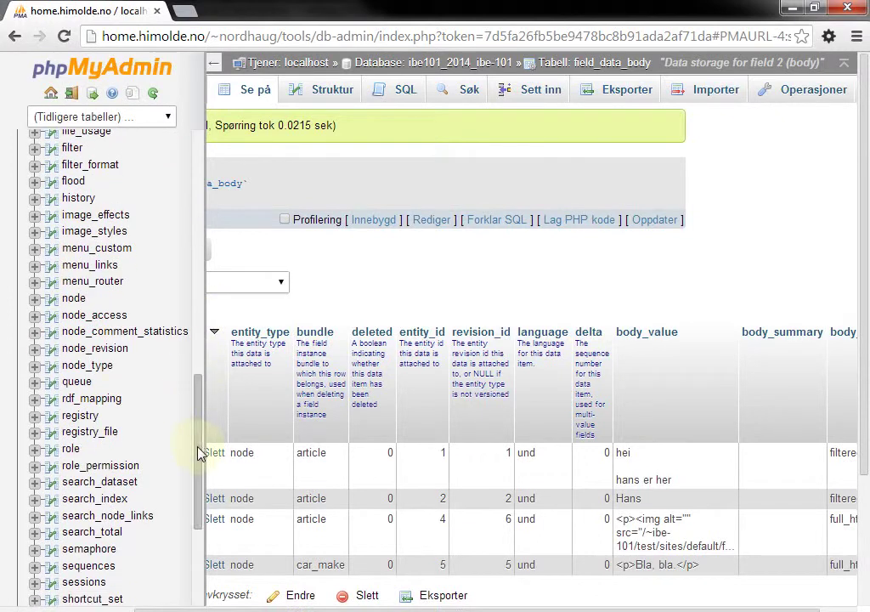
click(74, 303)
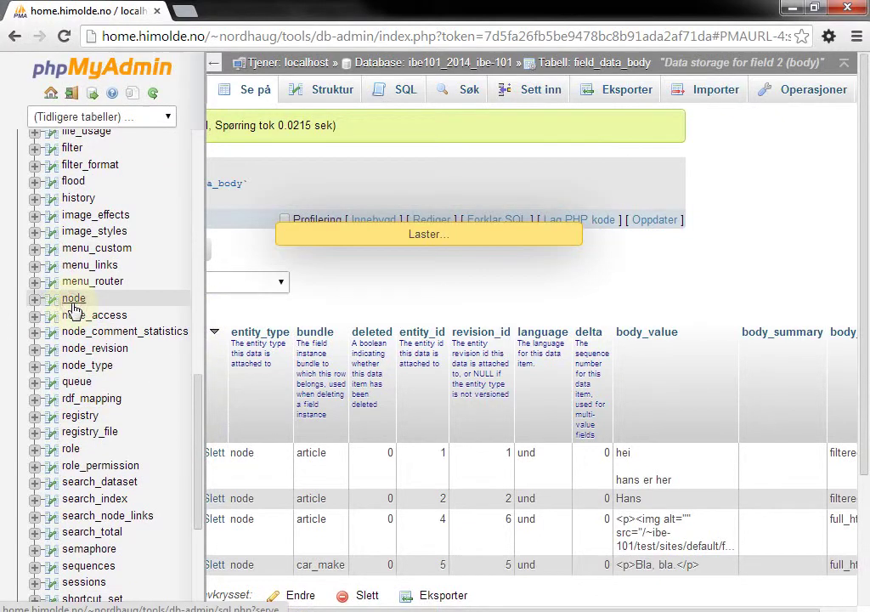
drag(862, 305, 769, 379)
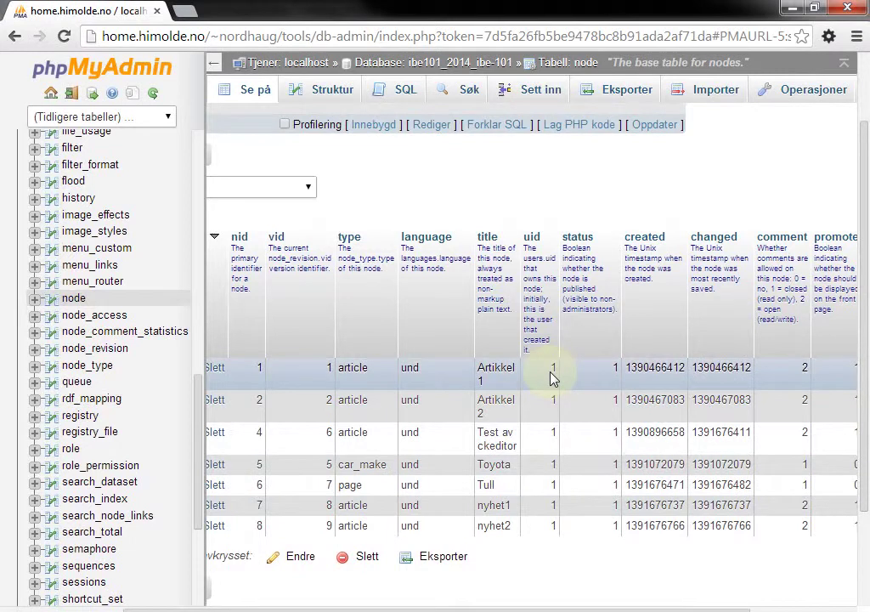
Browse the users table and highlight the uid 1 administrator row
drag(196, 433, 193, 553)
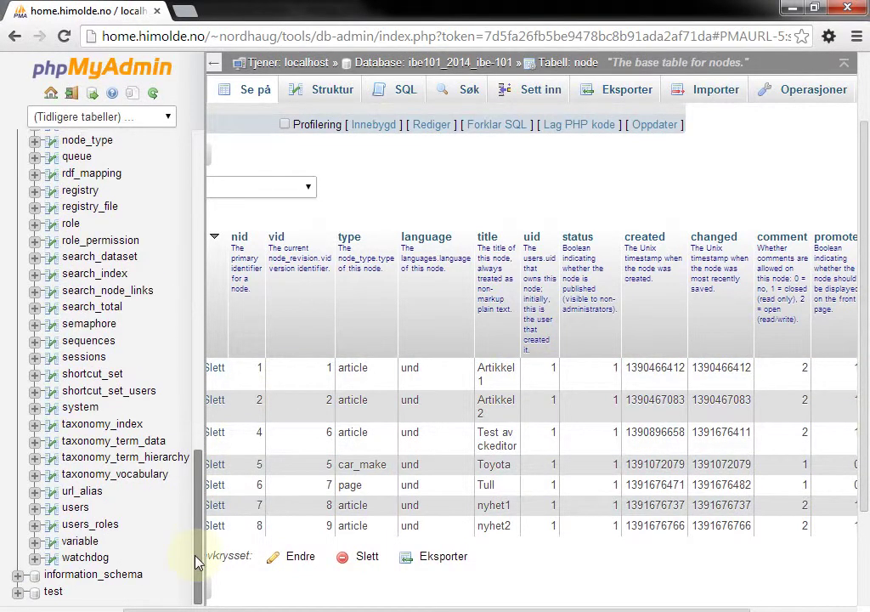
click(72, 507)
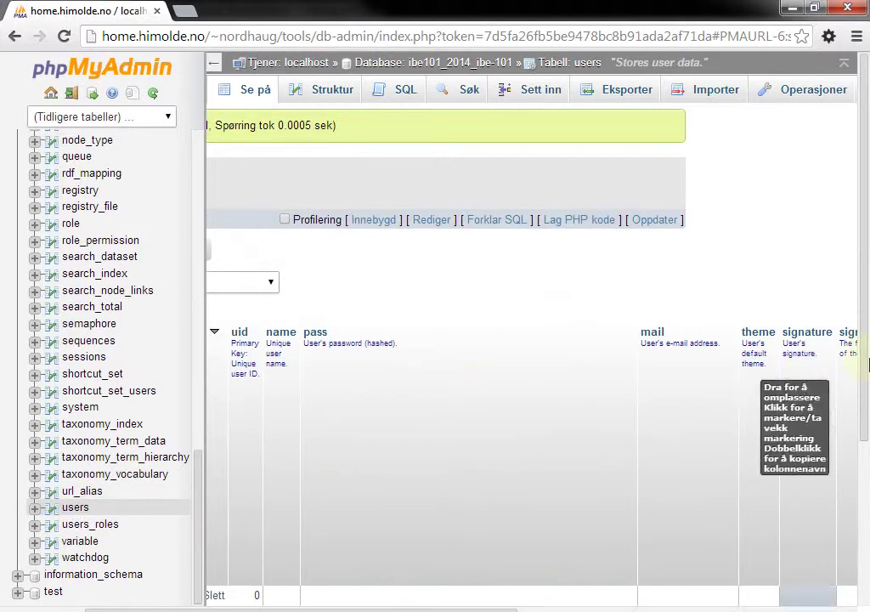
drag(863, 359, 863, 498)
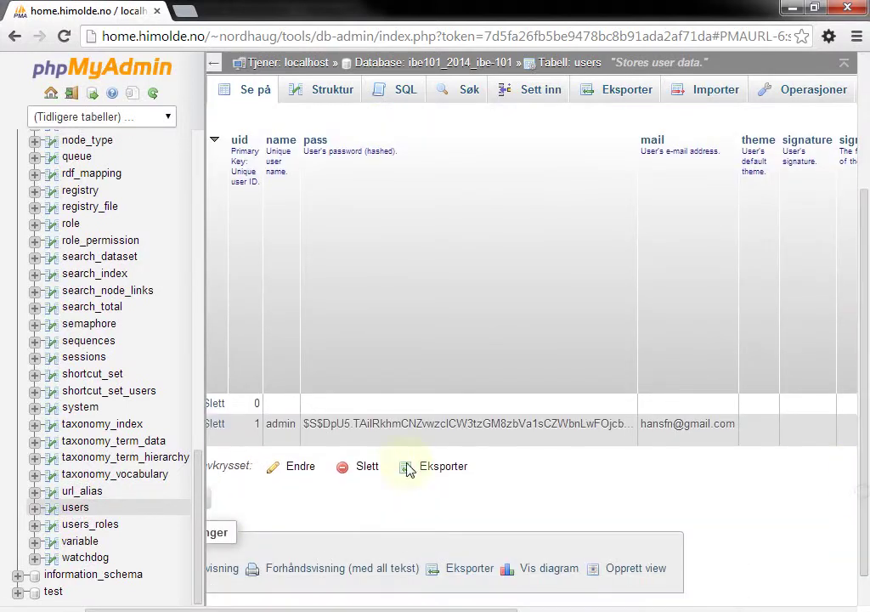
click(270, 423)
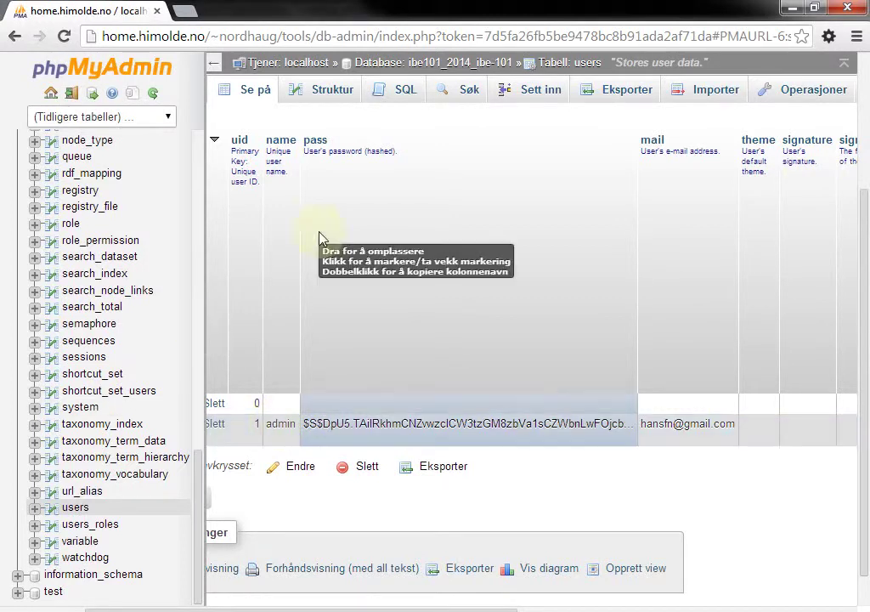
Pick the pass column in the SQL view, then bring up the users table's Søk form
click(403, 94)
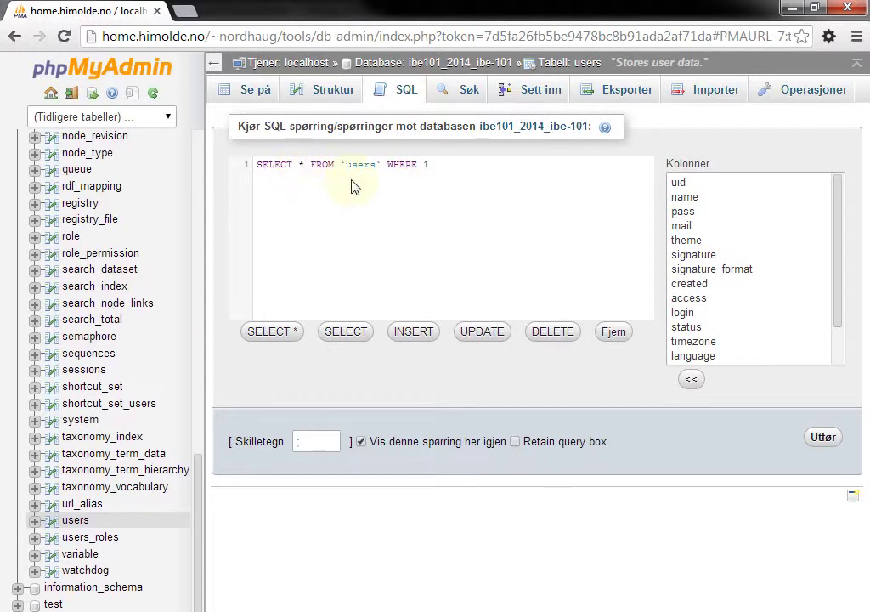
click(688, 213)
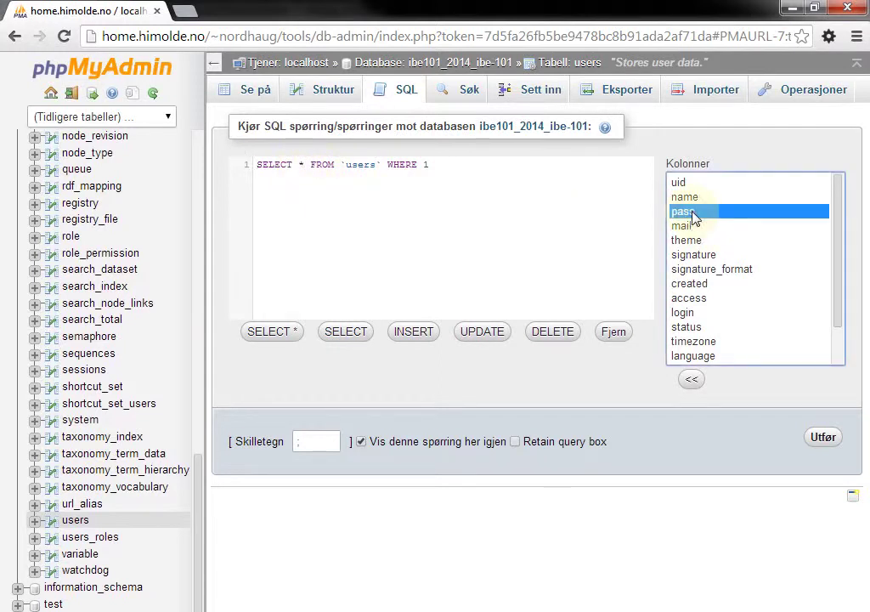
click(466, 92)
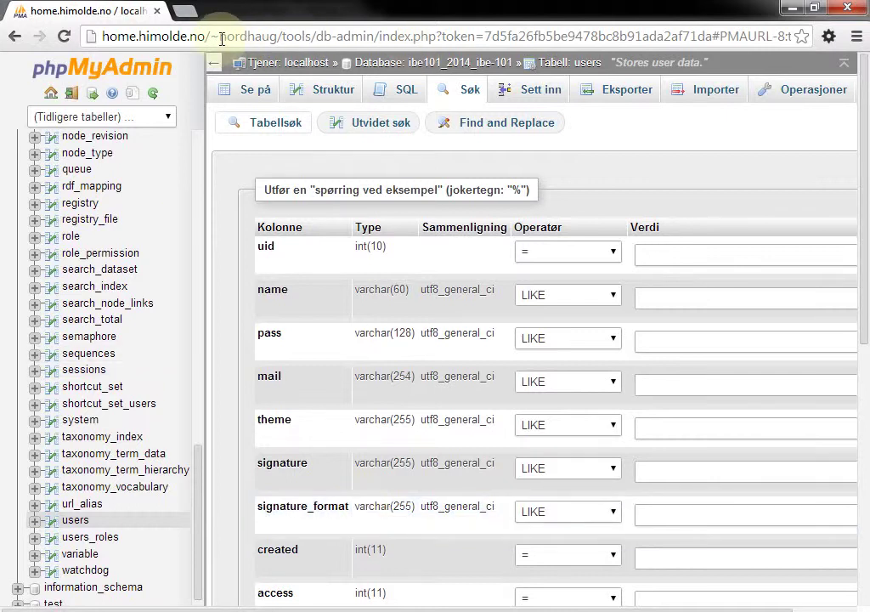
Load home.himolde.no/~ibe-101/test/ in a new tab using the address-bar suggestion
key(ctrl+t)
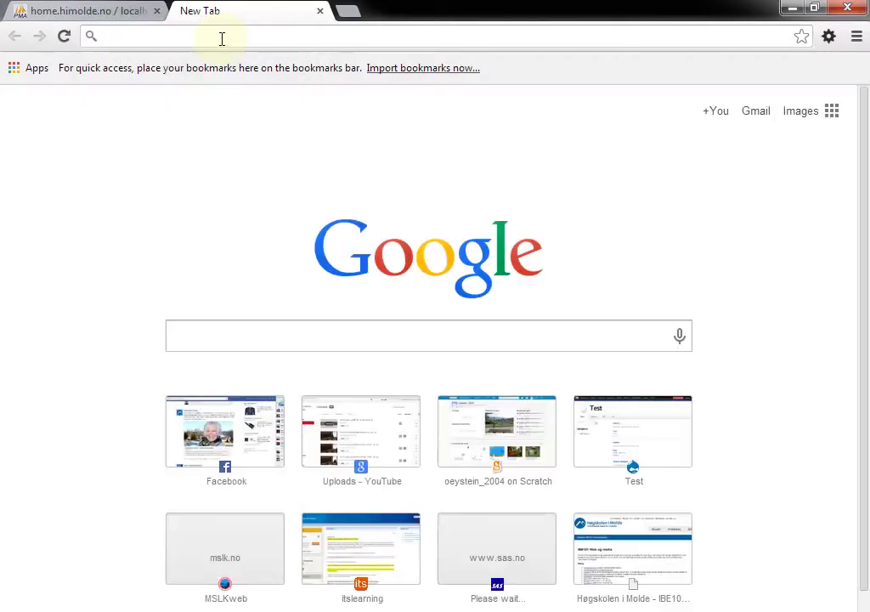
text(ibe)
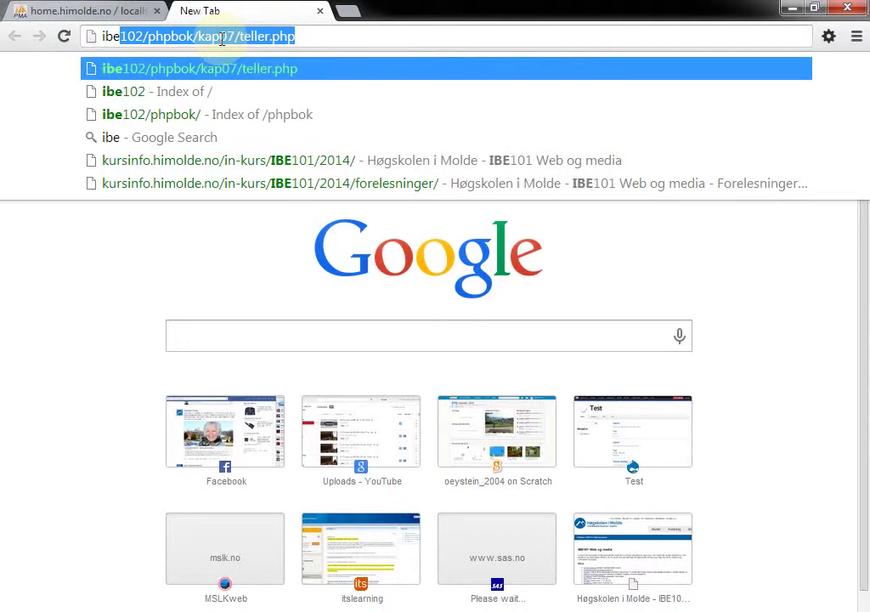
text(1)
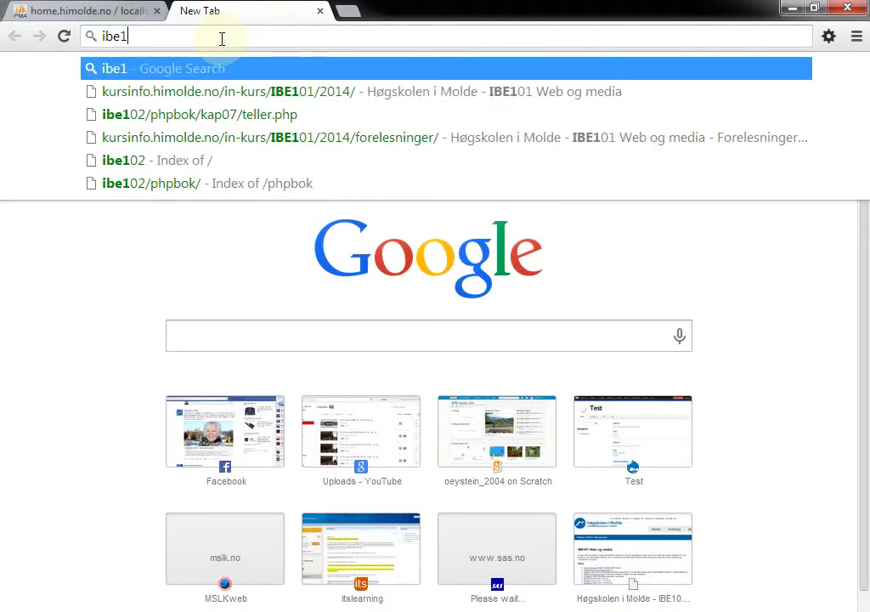
text(01)
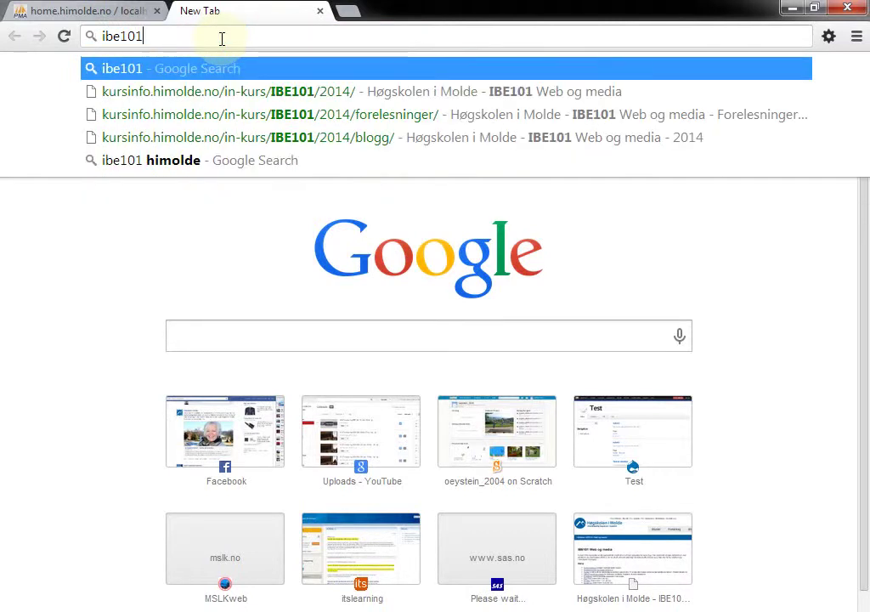
key(ctrl+a)
text(hime)
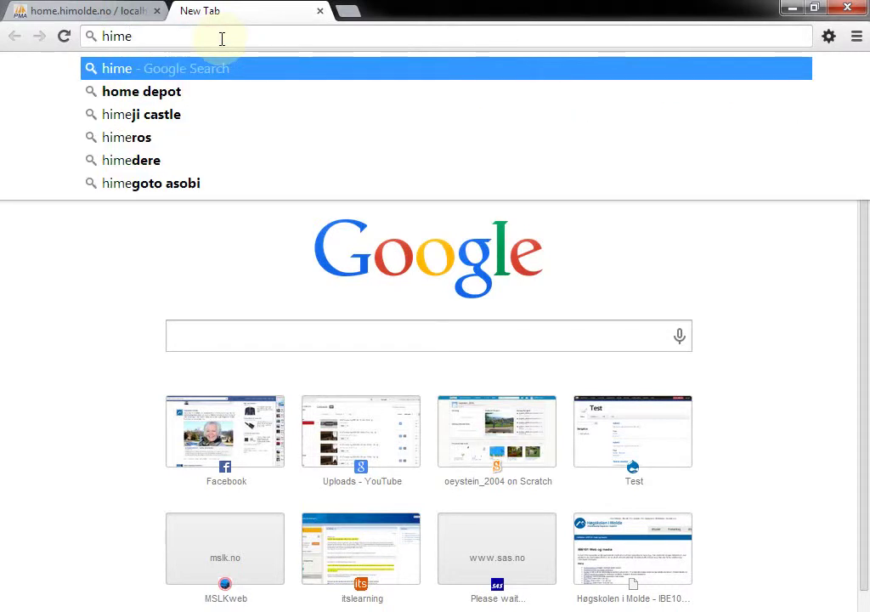
key(BackSpace)
key(BackSpace)
text(ome.)
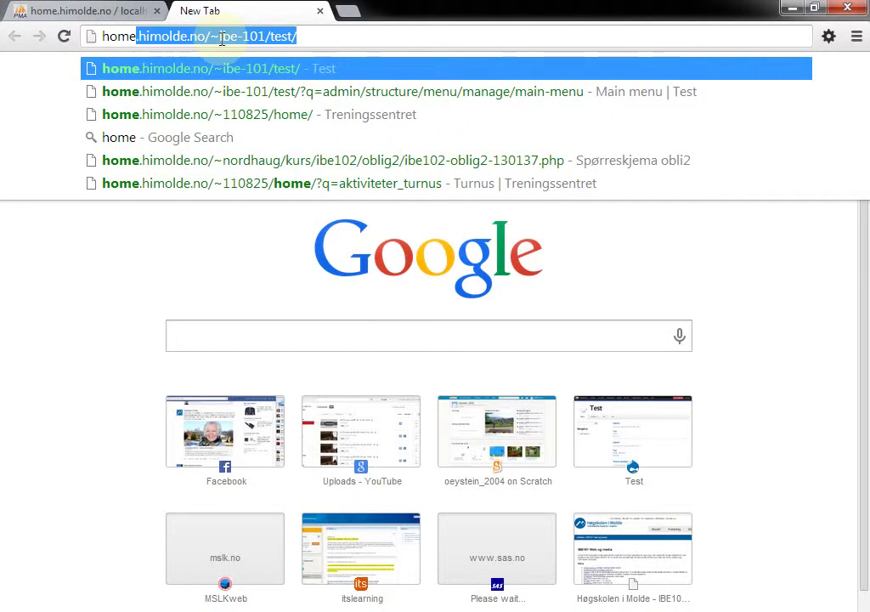
key(Right)
key(Return)
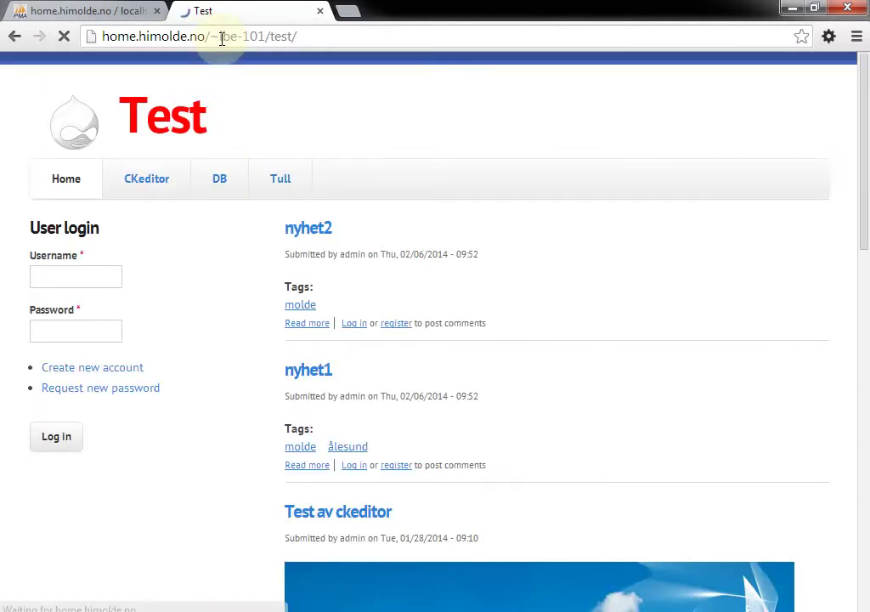
click(90, 274)
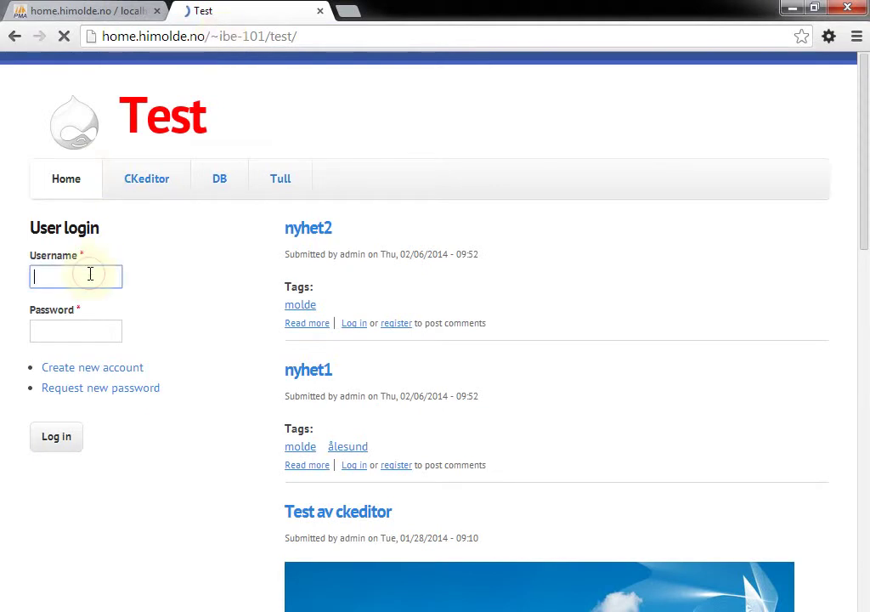
text(admin)
key(Tab)
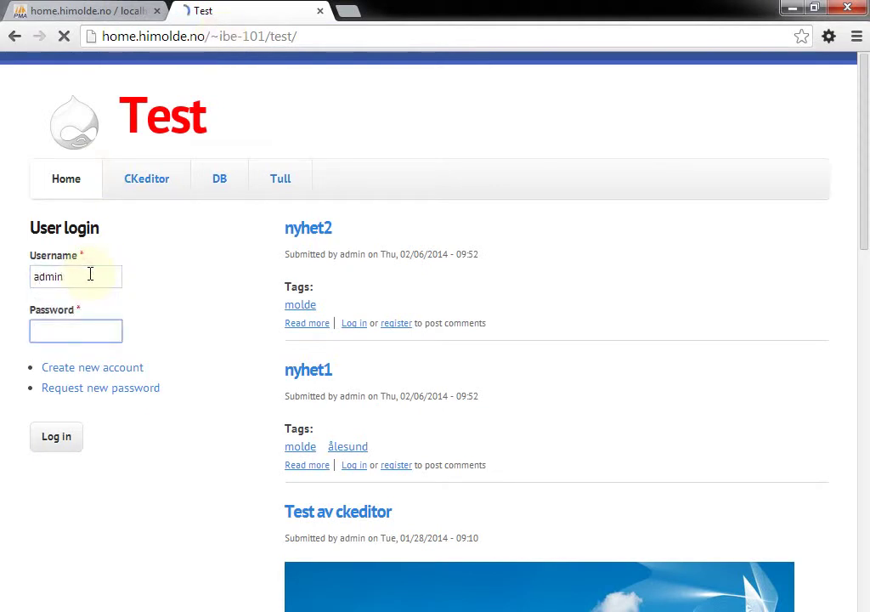
text(******)
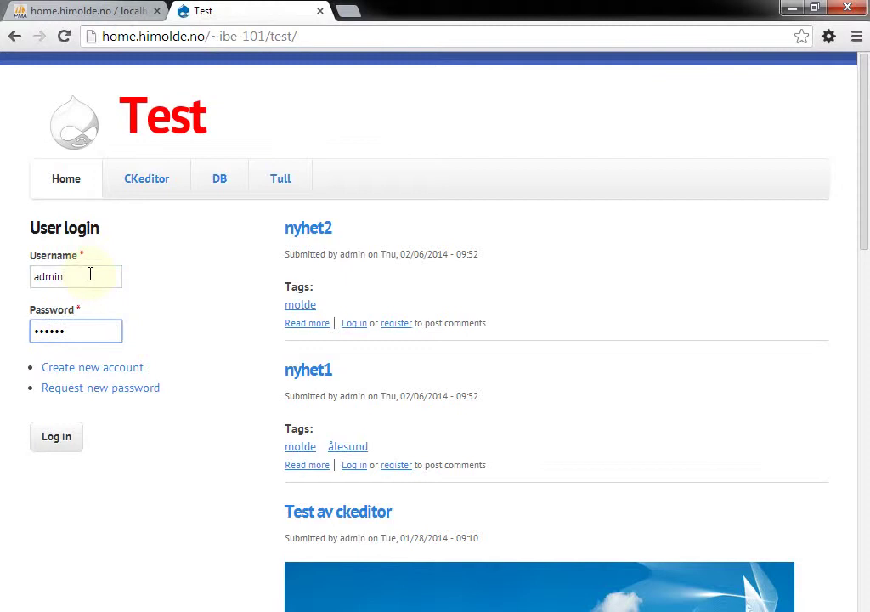
key(Return)
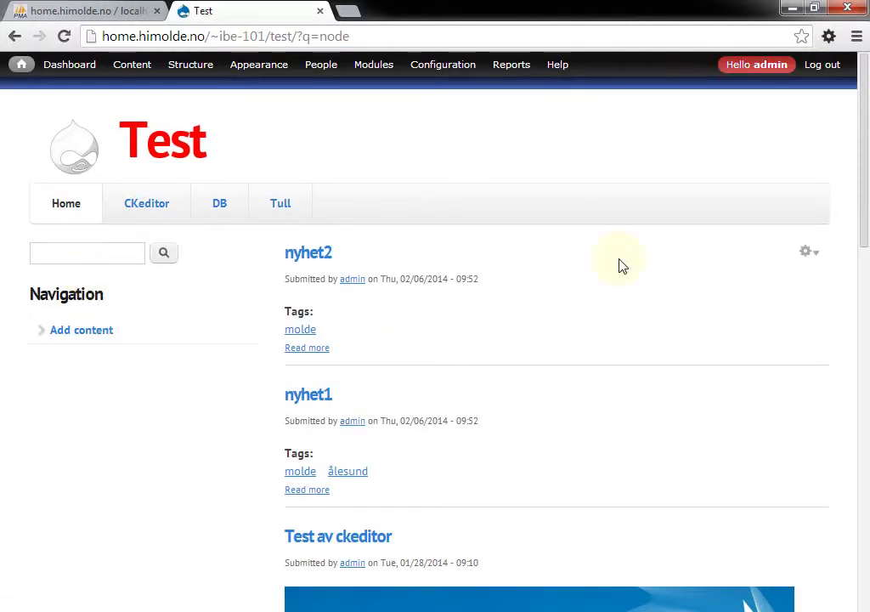
scroll(621, 266, down, 2)
scroll(622, 266, up, 1)
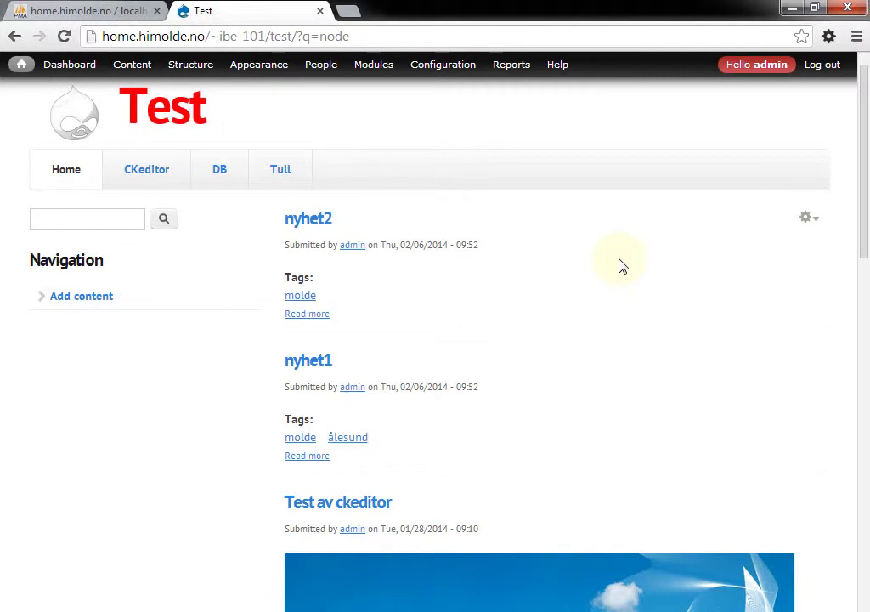
click(221, 178)
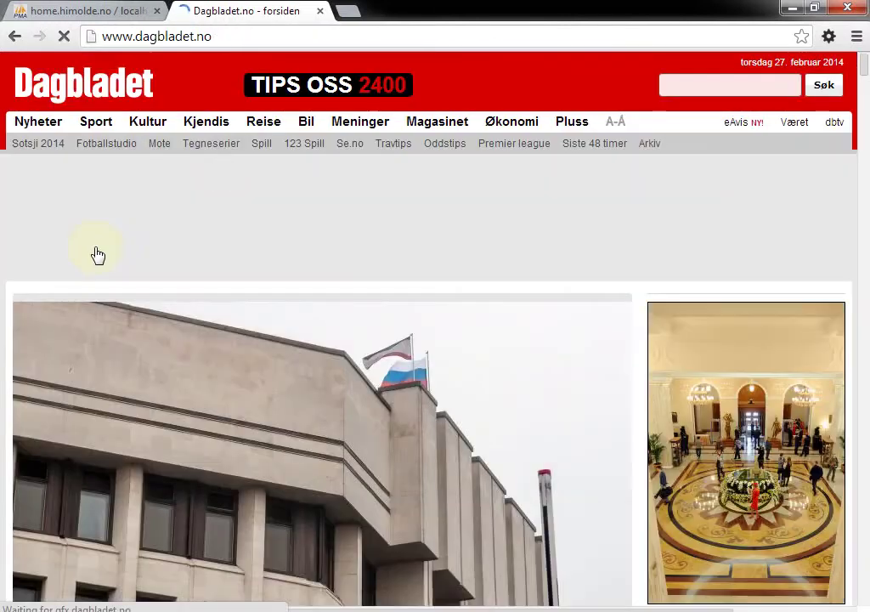
key(alt+Left)
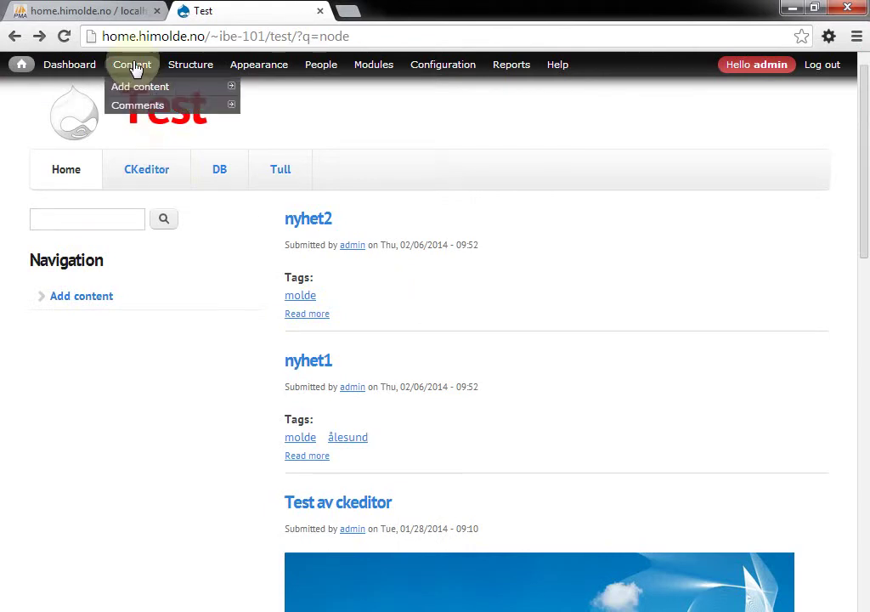
From the Content list, open the Toyota node page
click(133, 68)
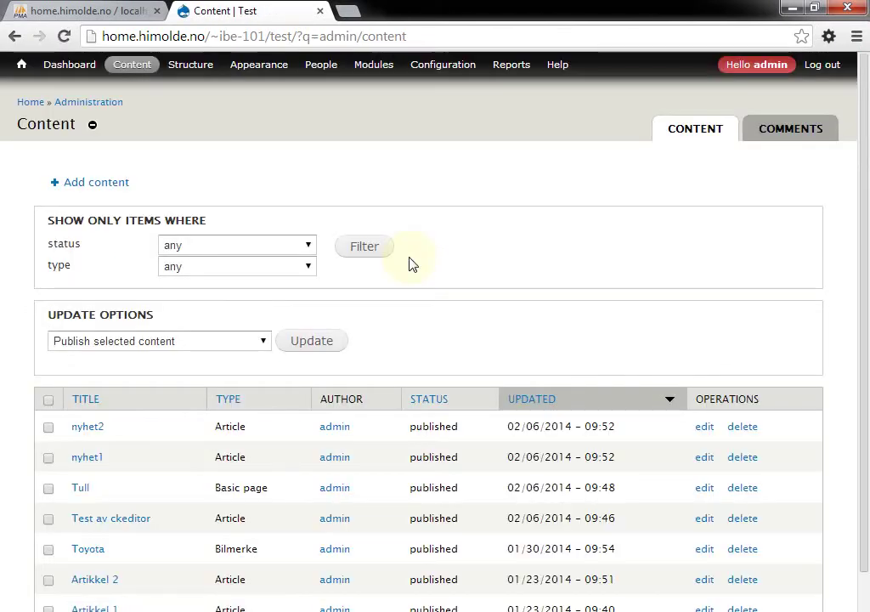
scroll(409, 264, down, 1)
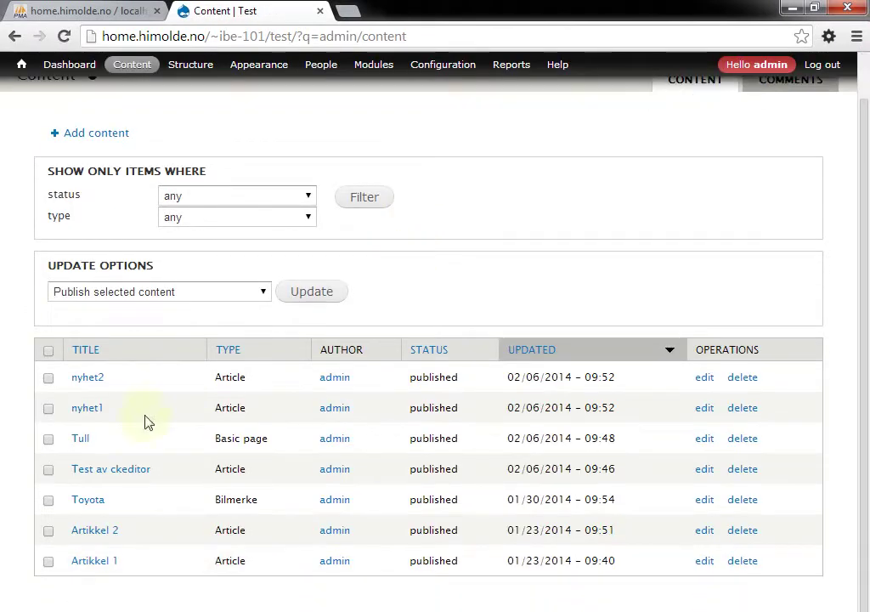
click(81, 508)
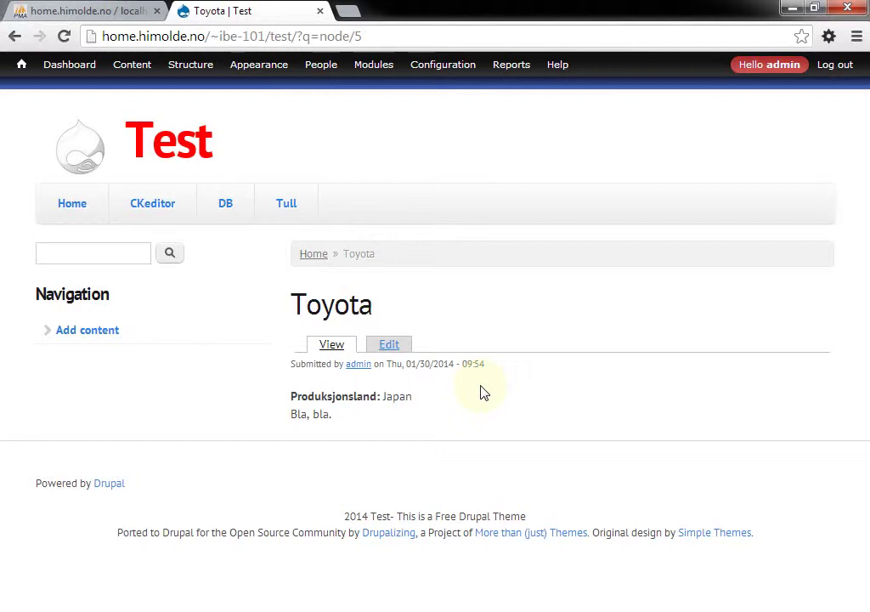
Search 'toyota' in a new tab, open its Wikipedia article and copy the opening paragraph
key(ctrl+t)
text(to)
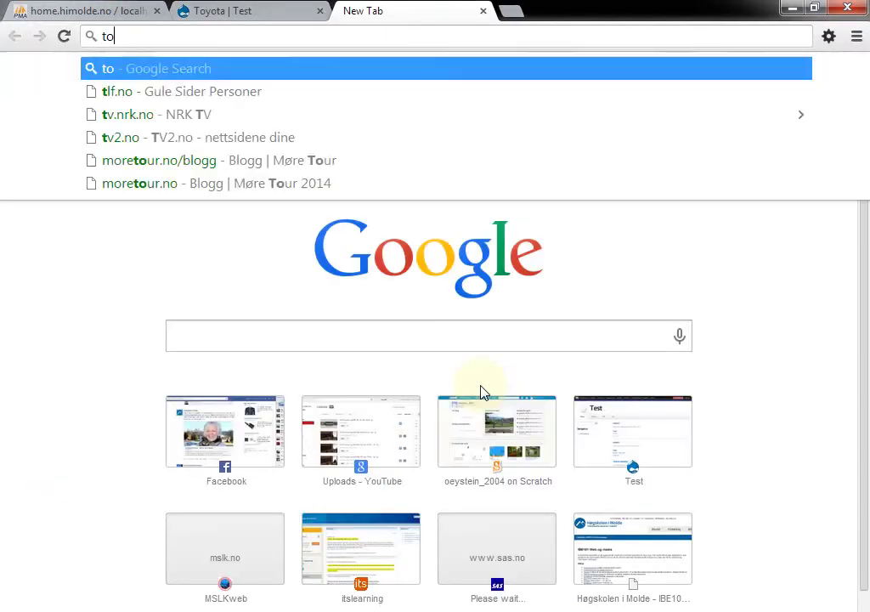
text(yota)
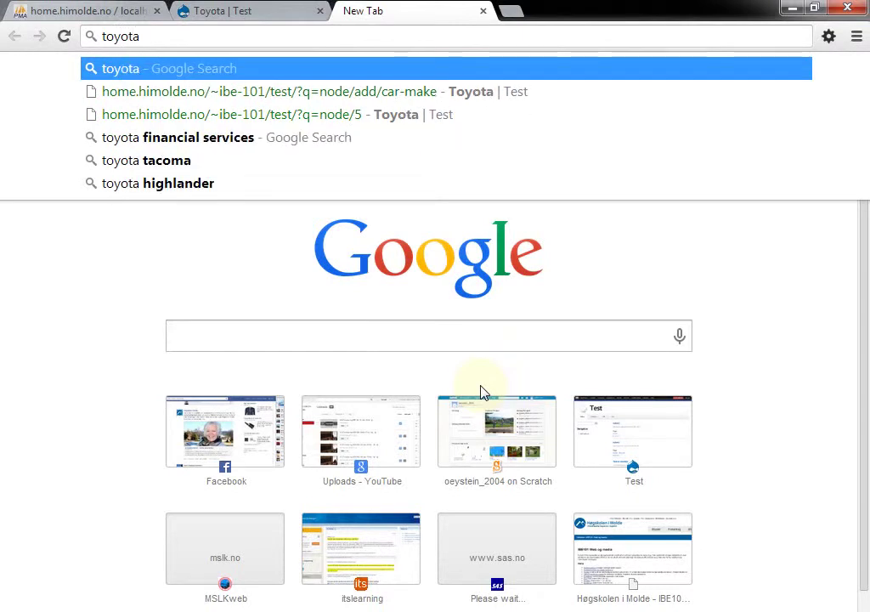
key(Return)
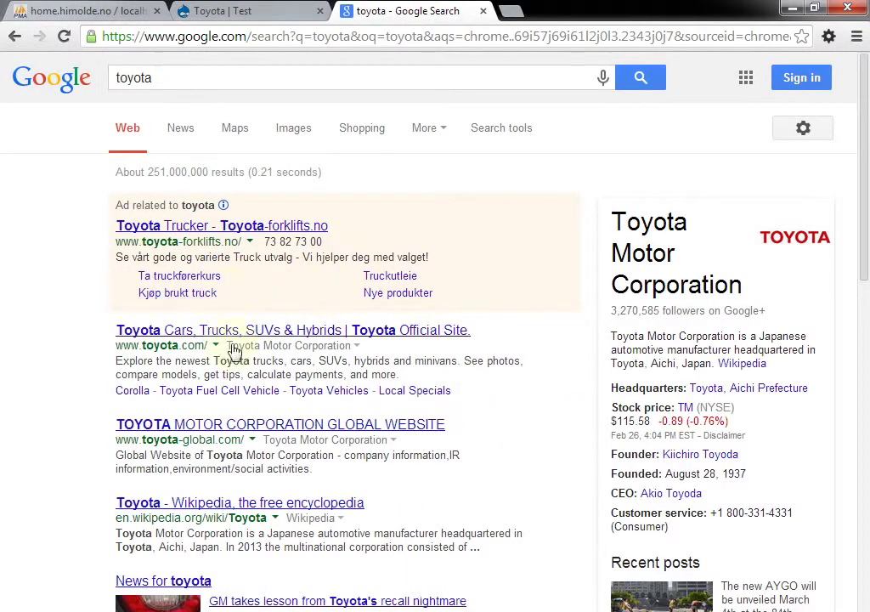
click(253, 505)
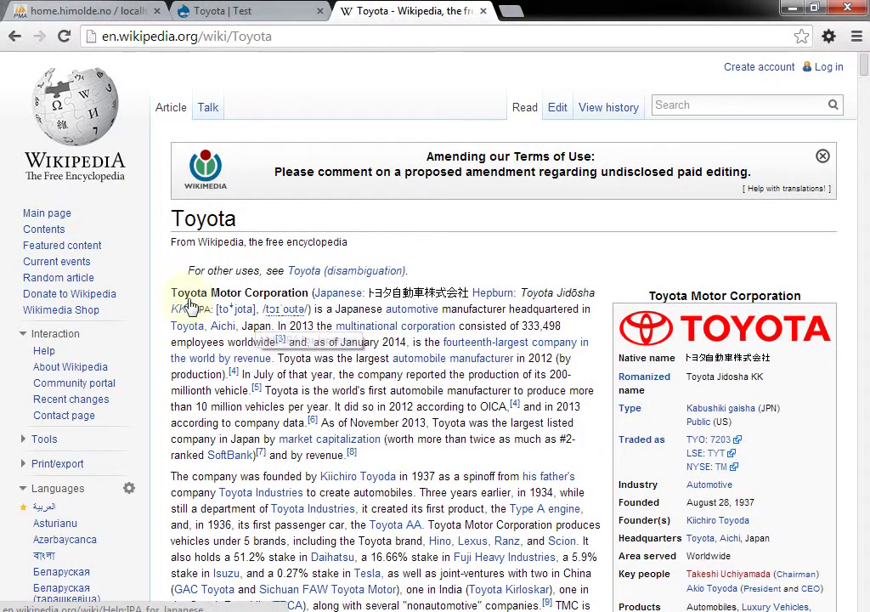
drag(136, 291, 391, 466)
click(225, 12)
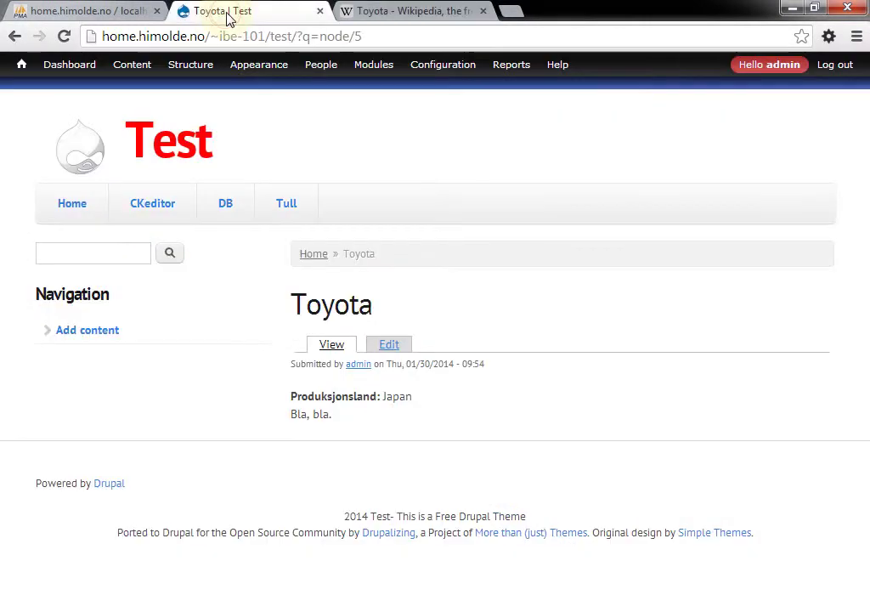
In Toyota's edit form, replace 'Bla, bla.' with 'Henter fra' and the pasted Wikipedia intro
click(387, 348)
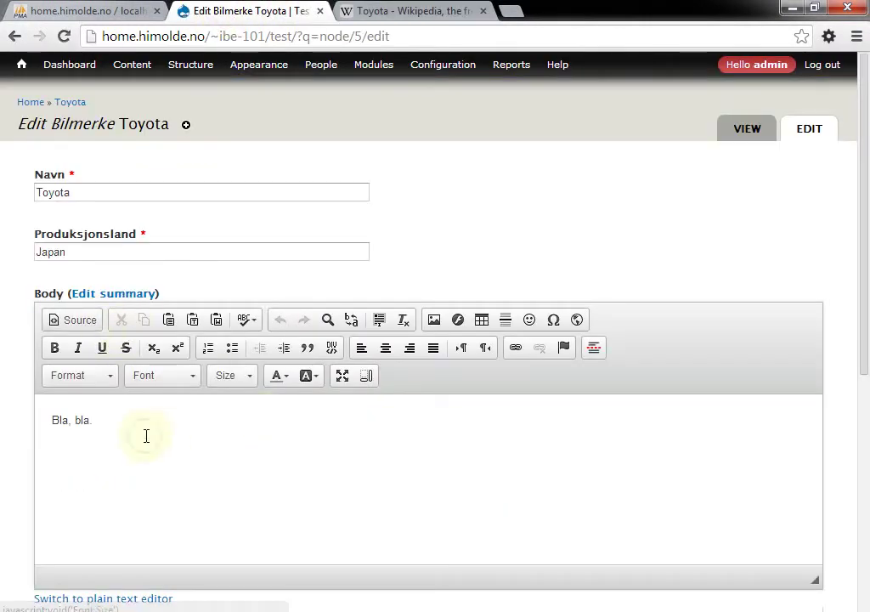
click(146, 436)
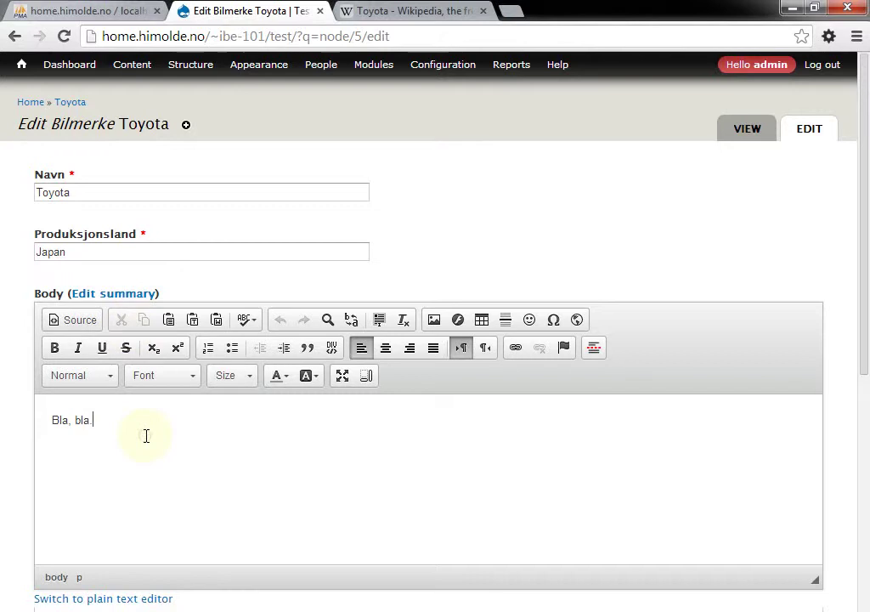
key(BackSpace)
key(BackSpace)
key(BackSpace)
key(BackSpace)
key(BackSpace)
key(BackSpace)
key(BackSpace)
text(Hen)
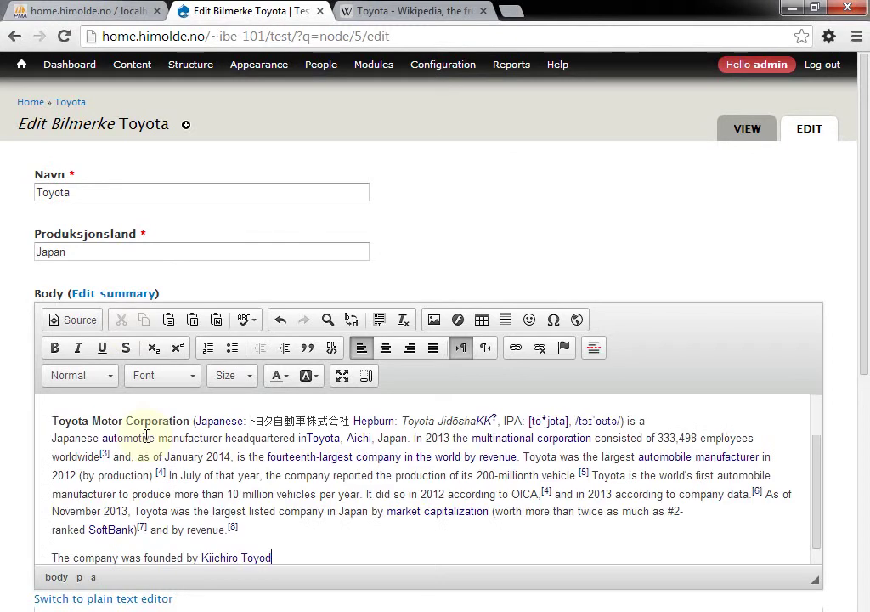
key(ctrl+v)
click(146, 436)
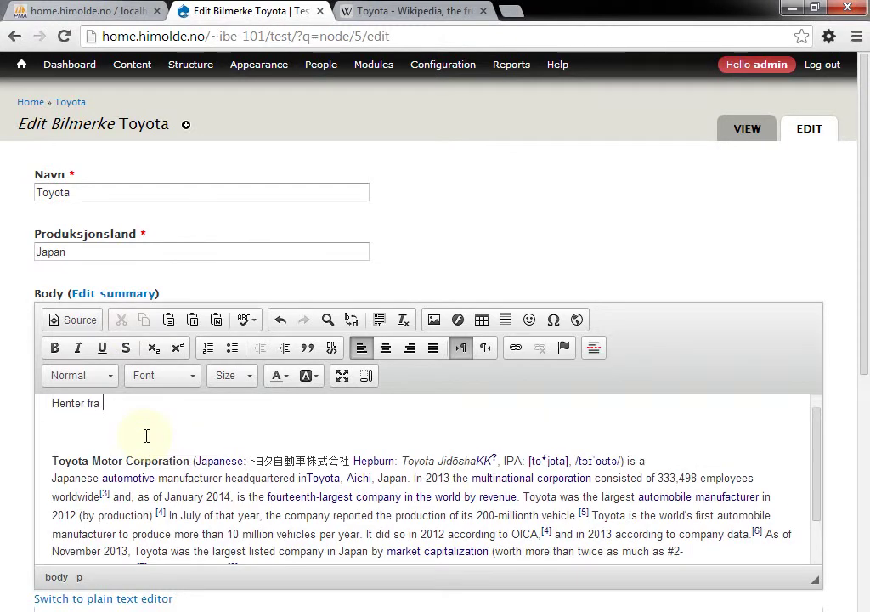
Paste the Wikipedia article URL after 'Henter fra' and save the Toyota entry
click(412, 11)
click(282, 34)
key(ctrl+c)
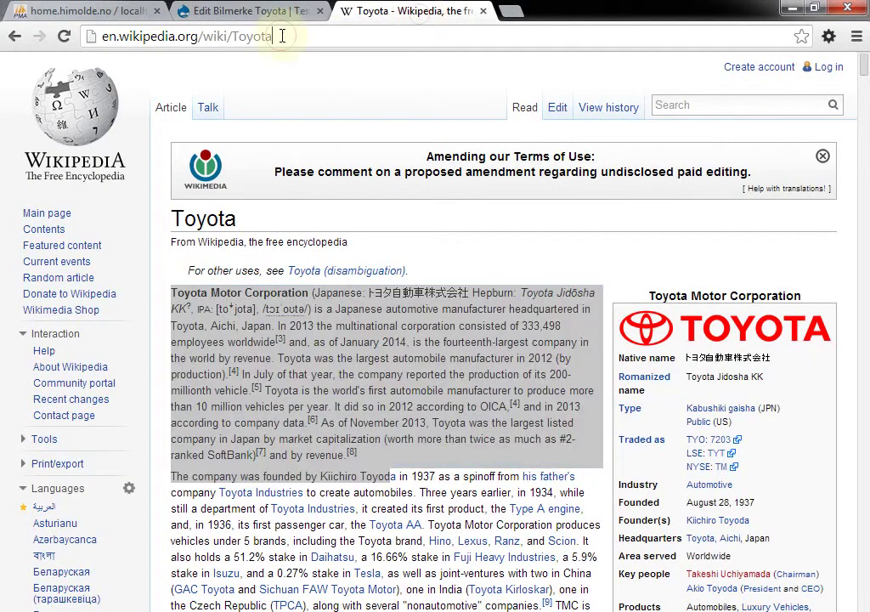
click(246, 11)
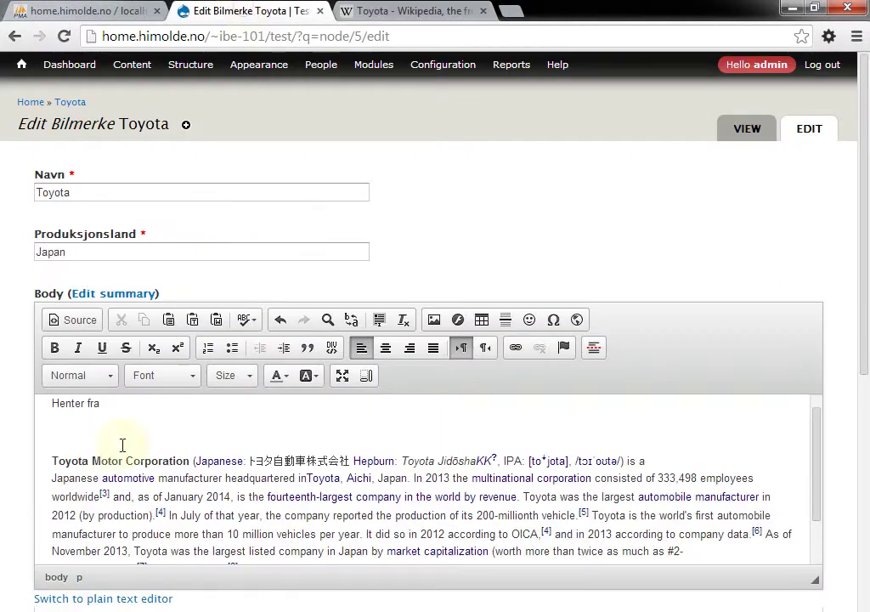
key(ctrl+v)
key(BackSpace)
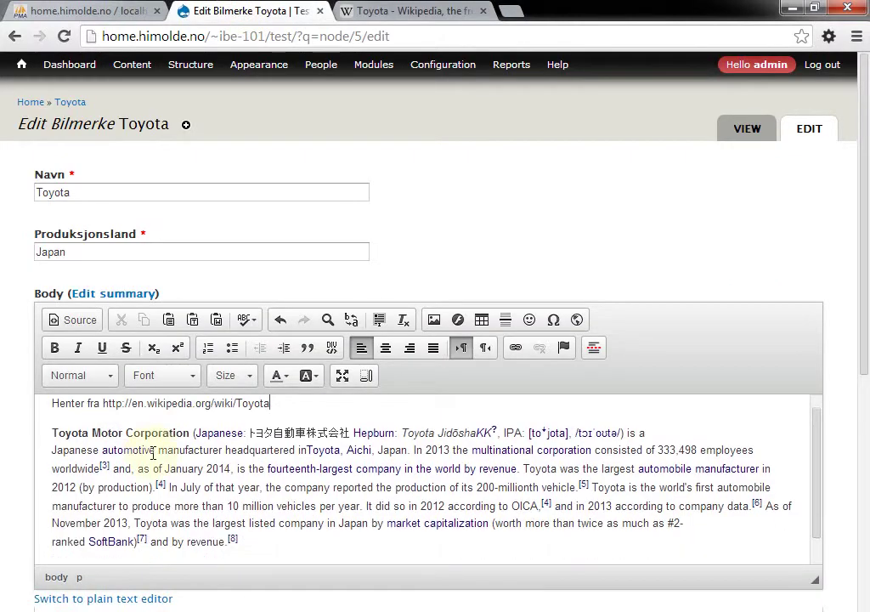
drag(866, 309, 844, 592)
click(64, 554)
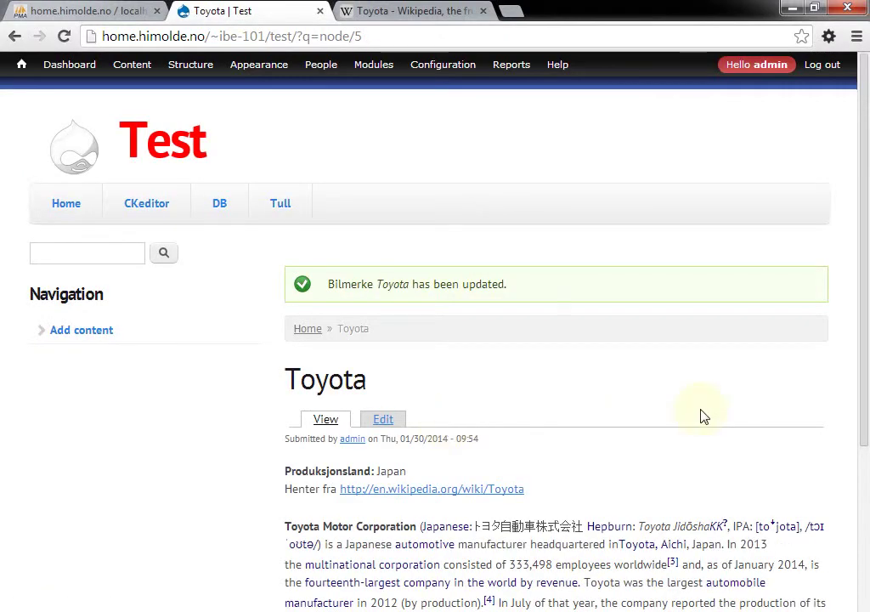
scroll(704, 416, down, 2)
scroll(704, 417, down, 2)
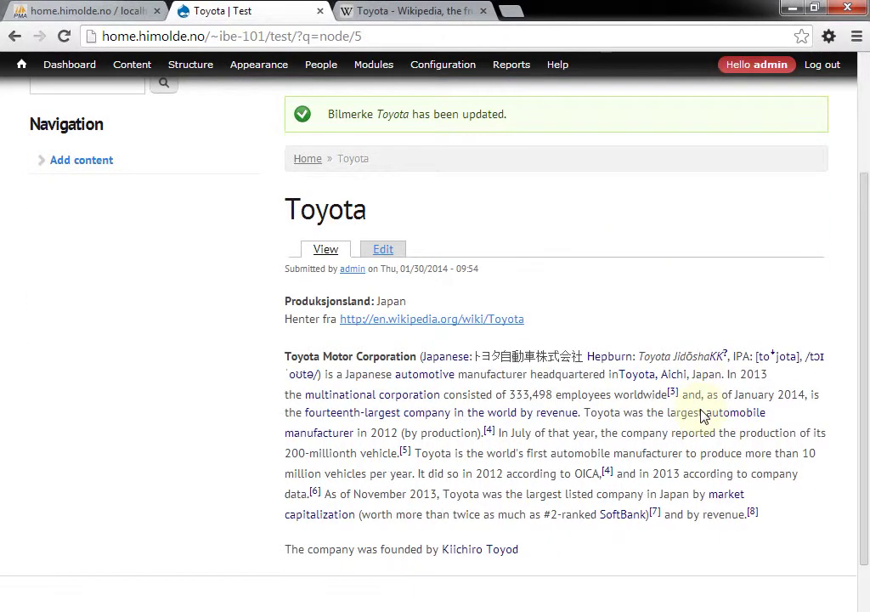
scroll(704, 417, up, 4)
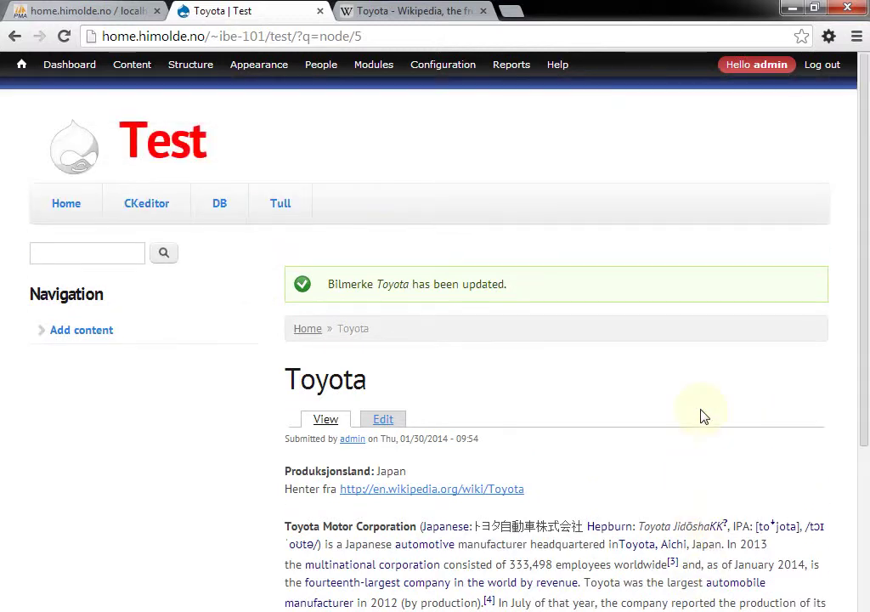
Reuse the existing field_image Image field on Bilmerke's Manage fields and save its settings
mouse_move(194, 72)
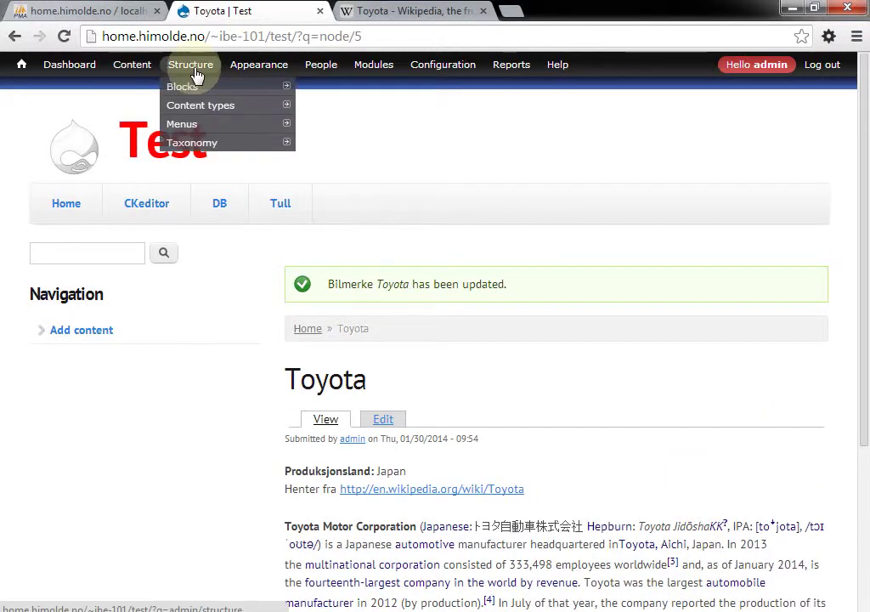
mouse_move(215, 107)
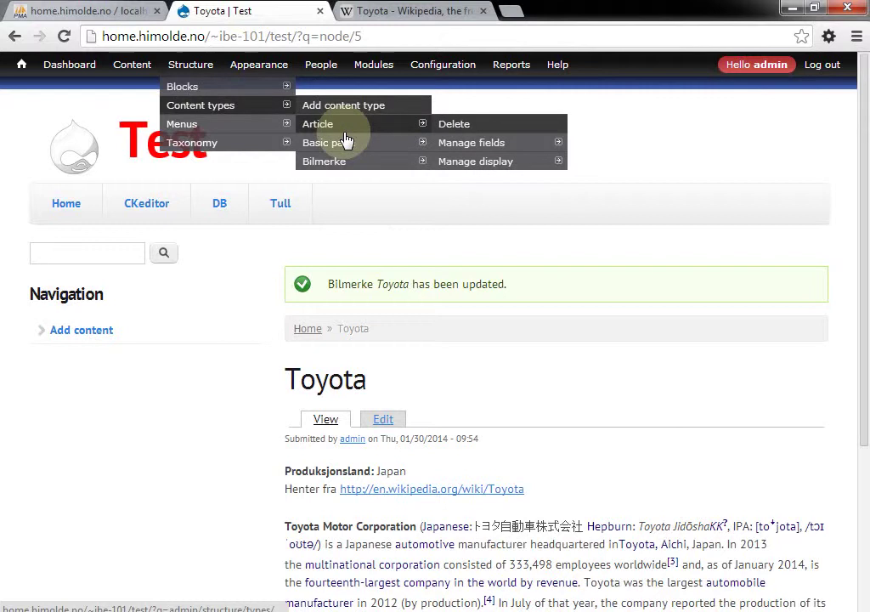
mouse_move(357, 162)
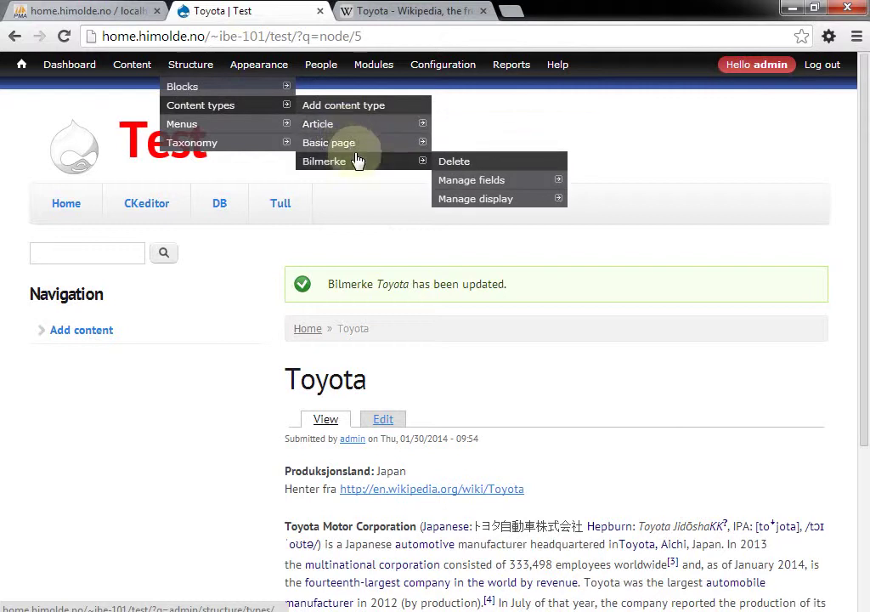
click(472, 180)
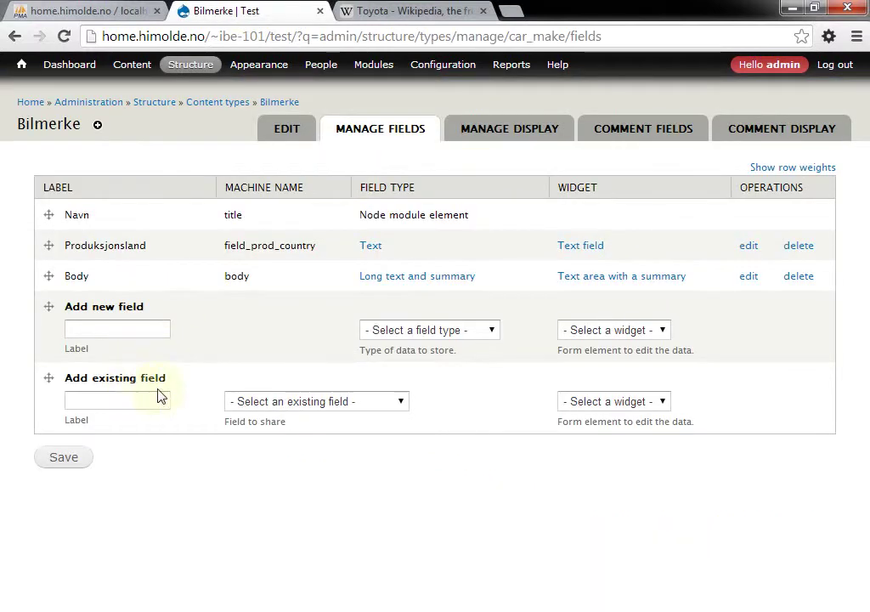
click(400, 404)
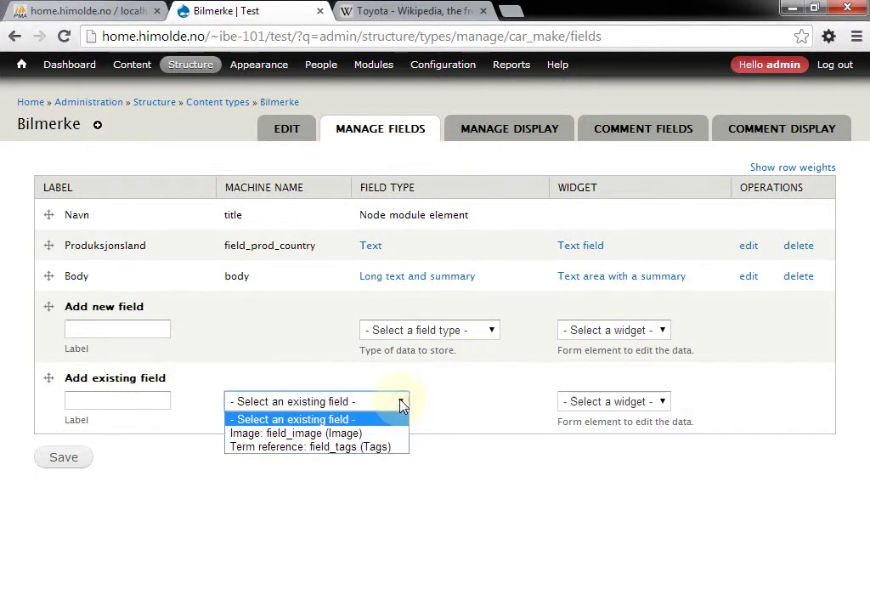
key(Escape)
click(380, 438)
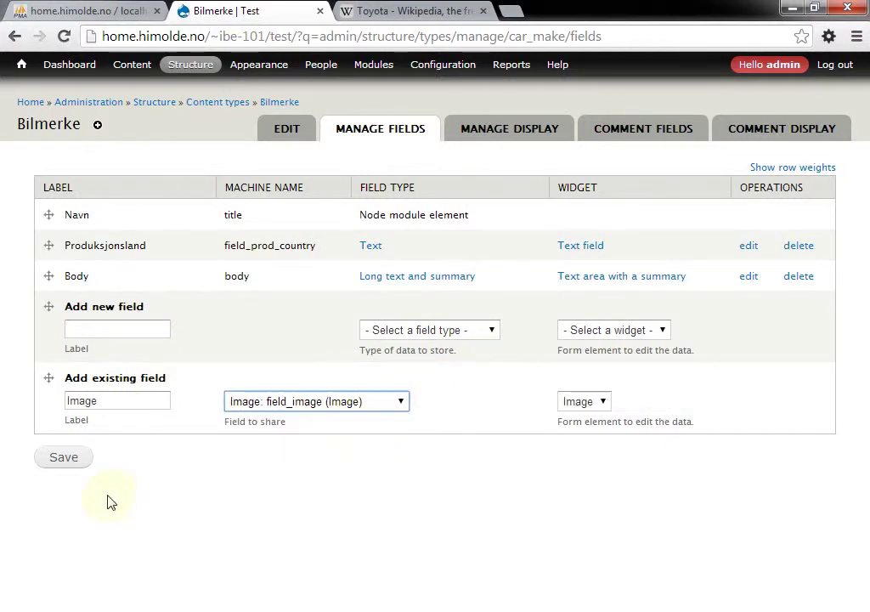
click(64, 459)
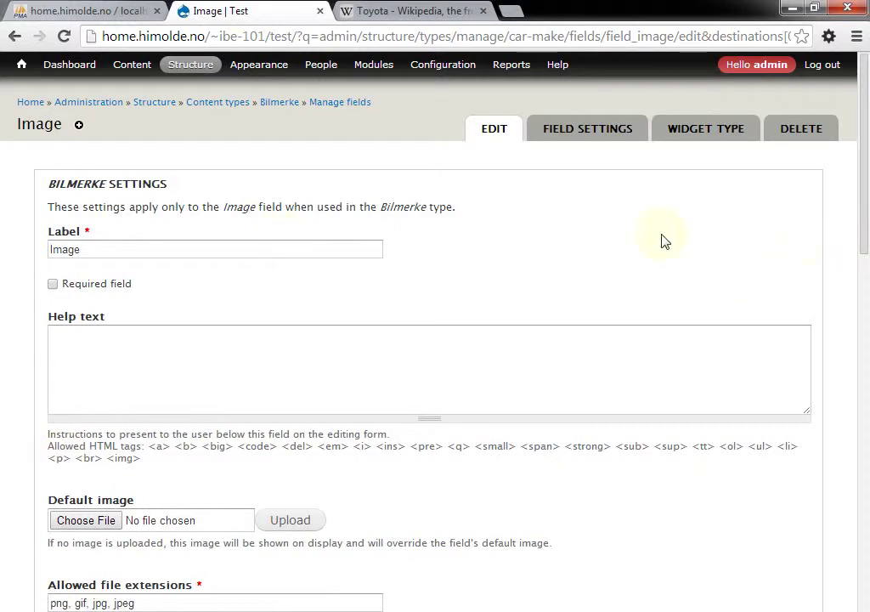
drag(859, 213, 821, 601)
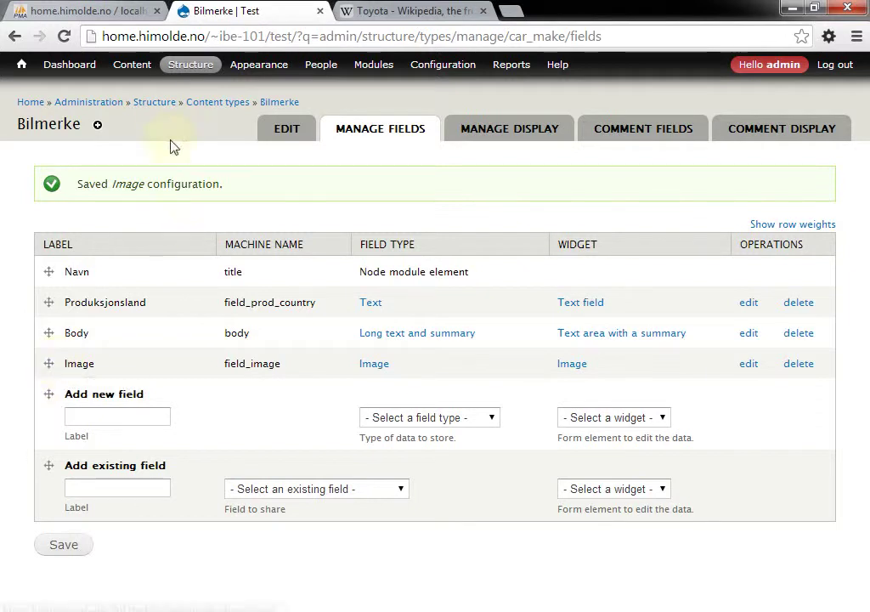
click(132, 66)
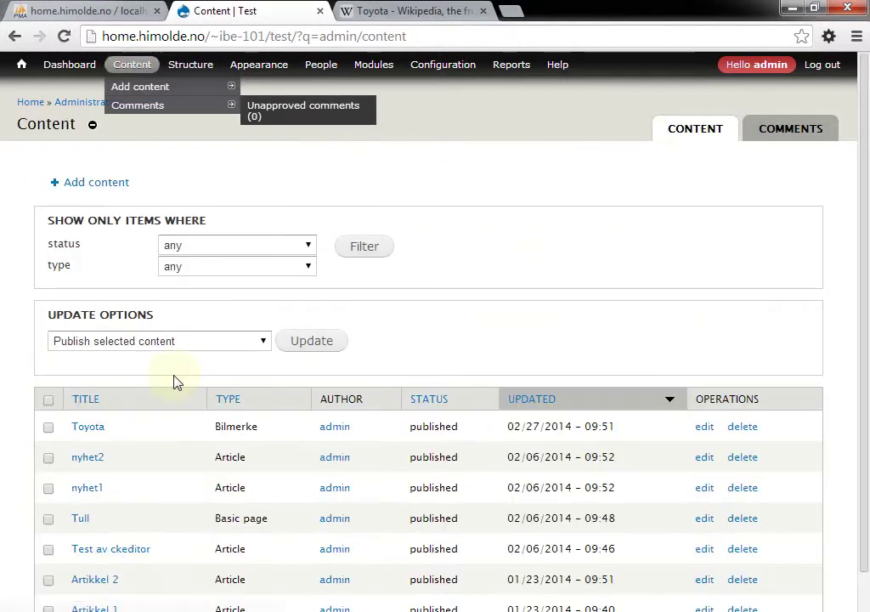
Open Toyota's edit form, scroll to the new Image field, then switch to the Wikipedia tab
click(99, 431)
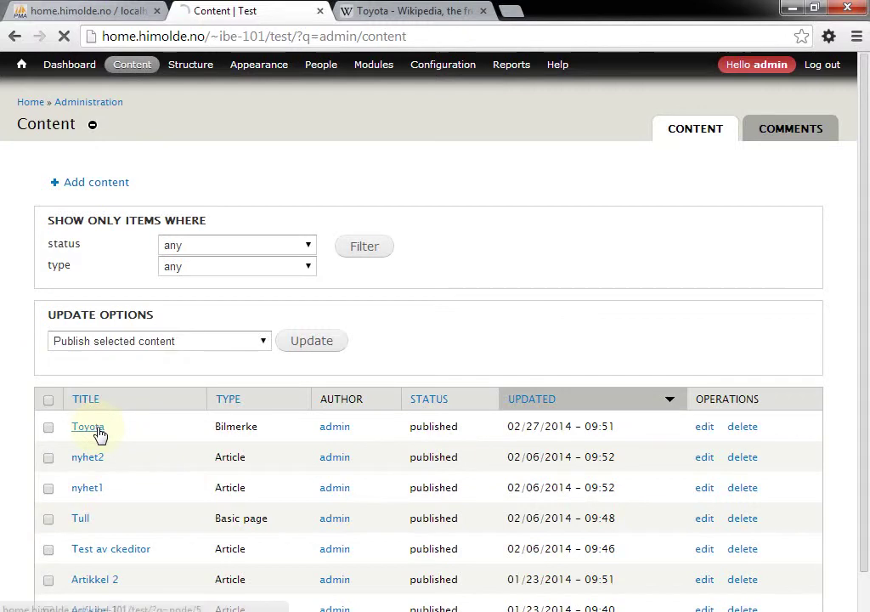
click(382, 354)
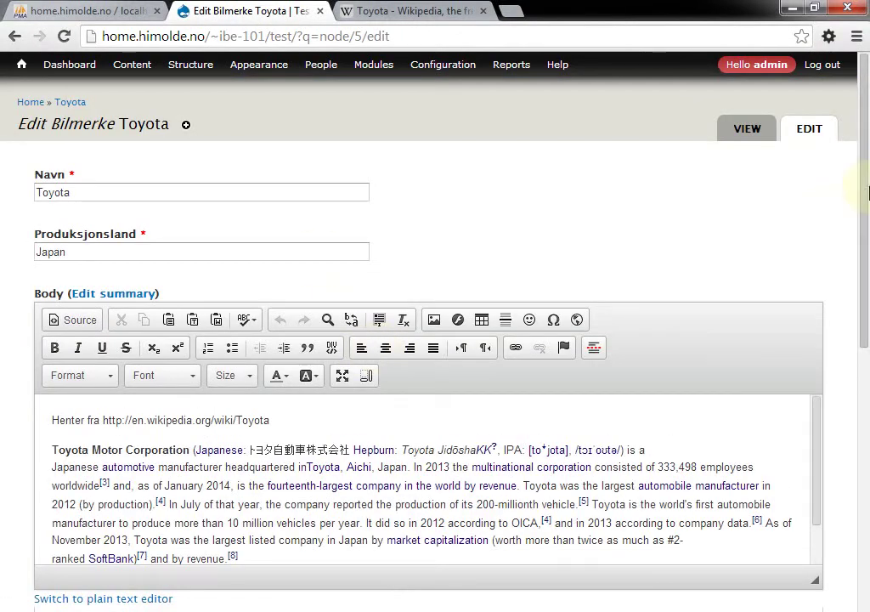
drag(866, 200, 849, 387)
scroll(846, 391, down, 1)
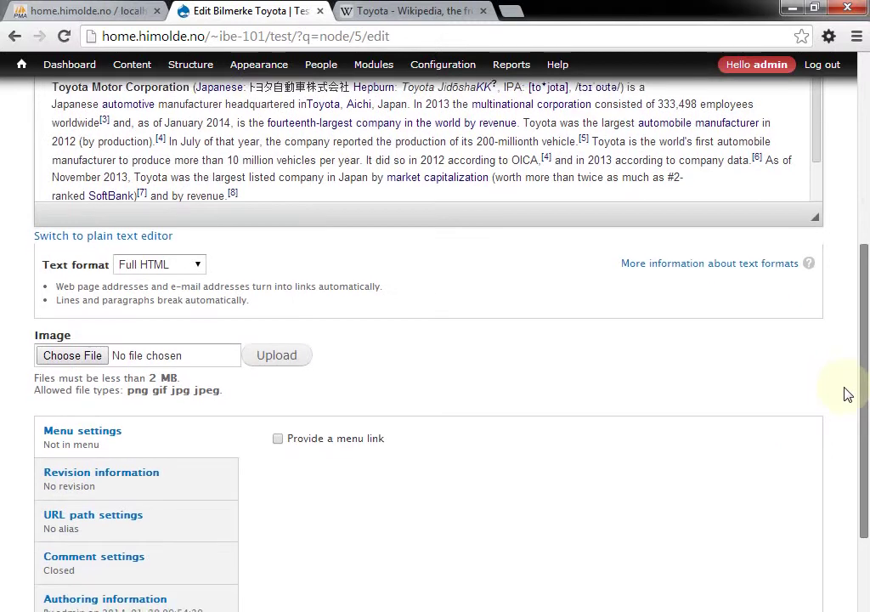
click(414, 13)
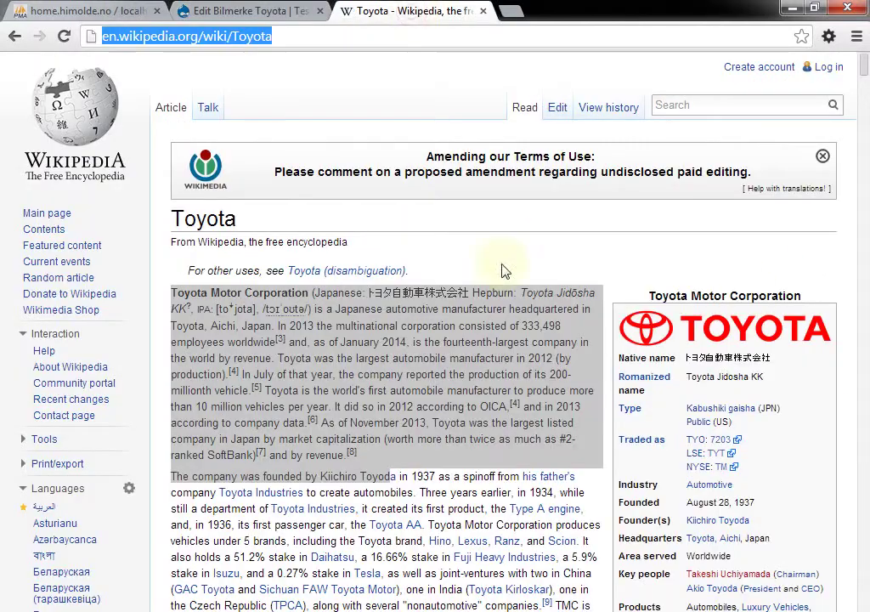
Save Wikipedia's Toyota logo to the Desktop as Toyota_carlogo.svg.png
right_click(717, 332)
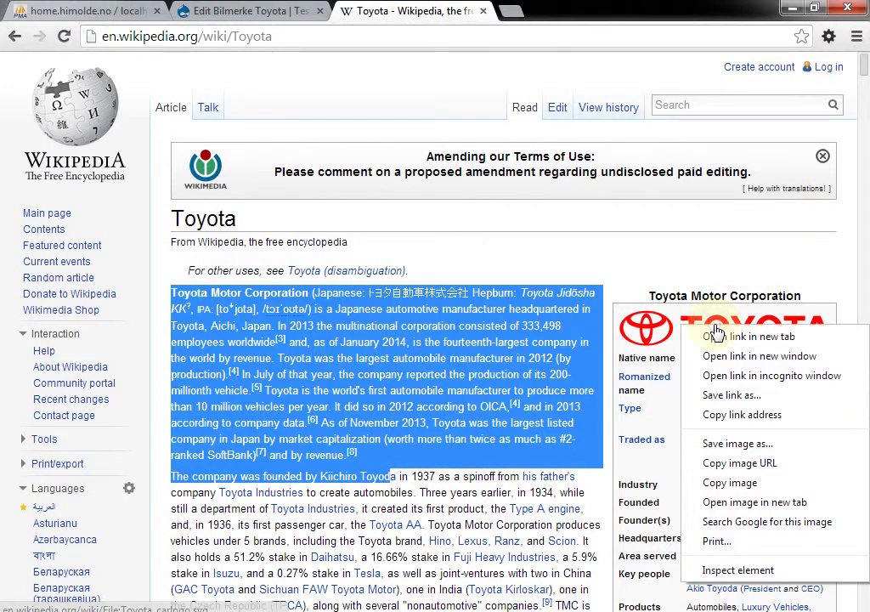
click(736, 444)
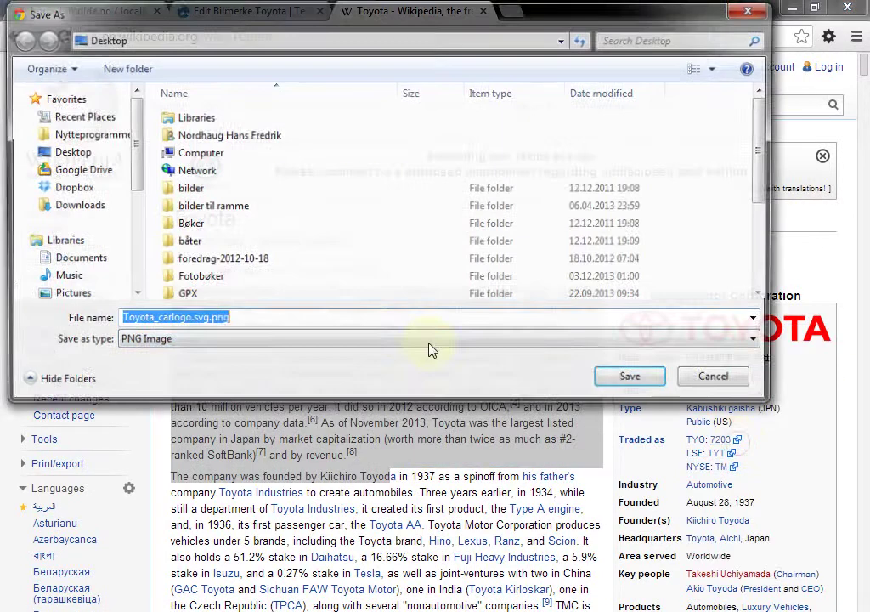
click(631, 381)
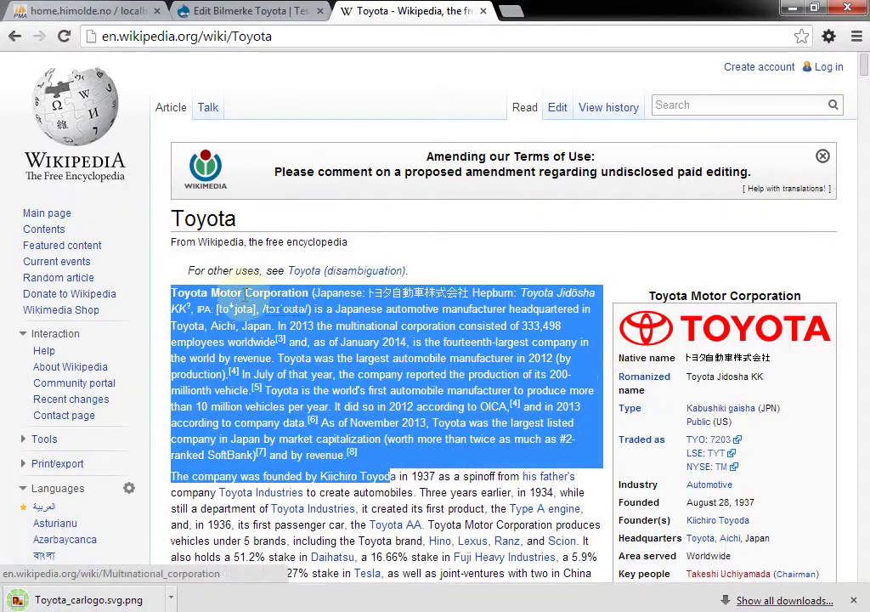
click(223, 11)
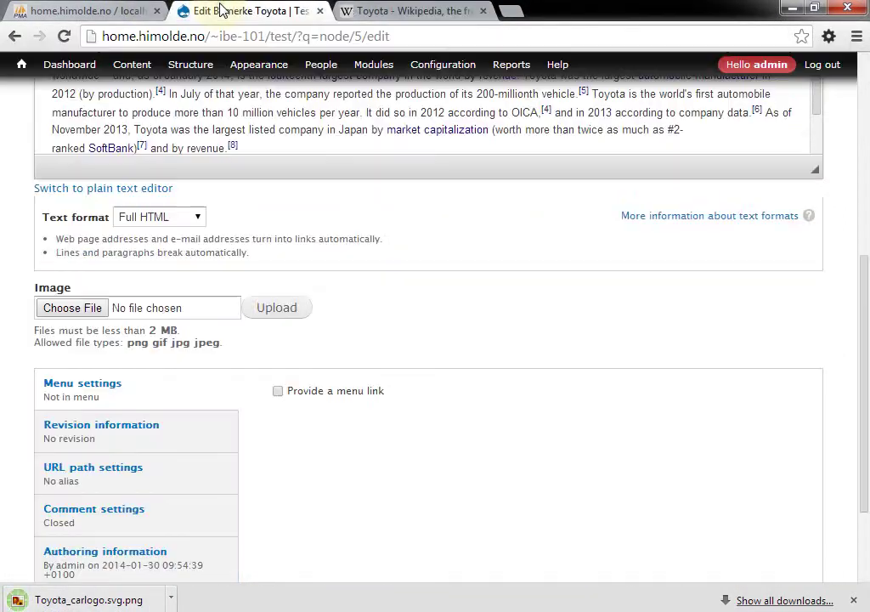
Upload Toyota_carlogo.svg.png into Toyota's Image field and save the entry
click(91, 308)
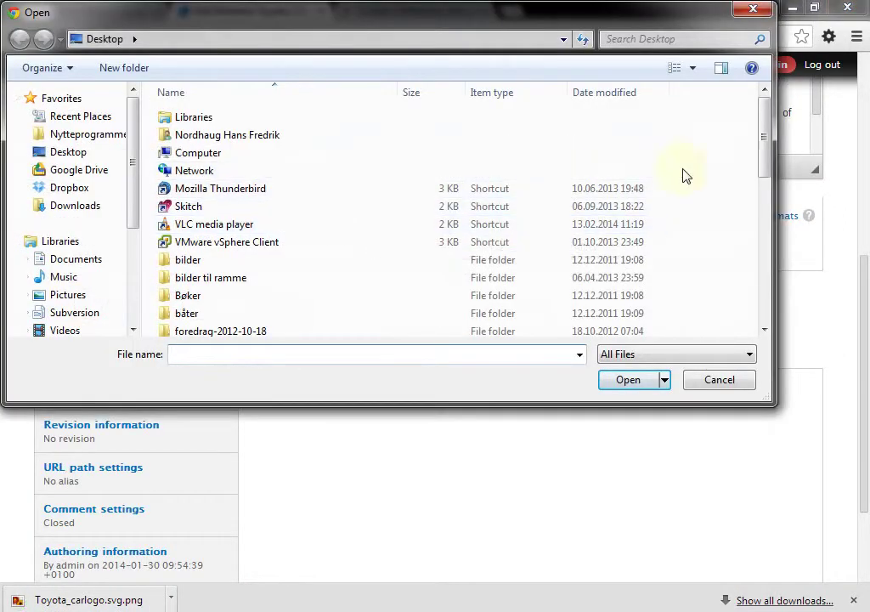
drag(764, 170, 756, 305)
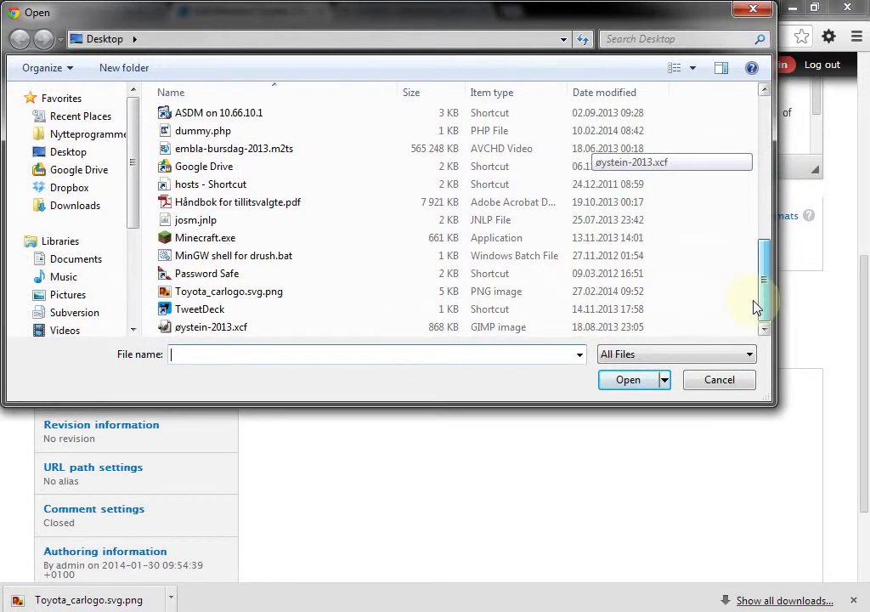
click(248, 293)
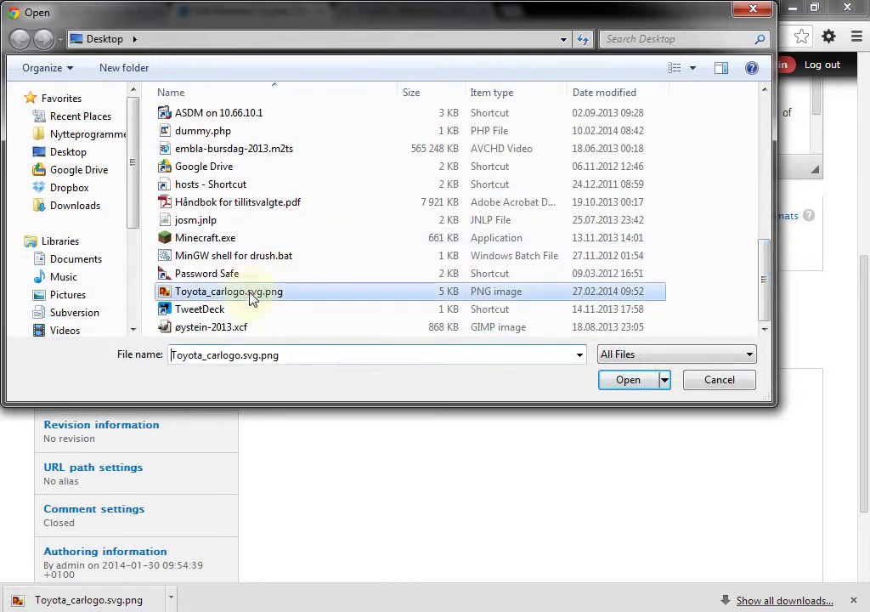
click(629, 381)
click(274, 312)
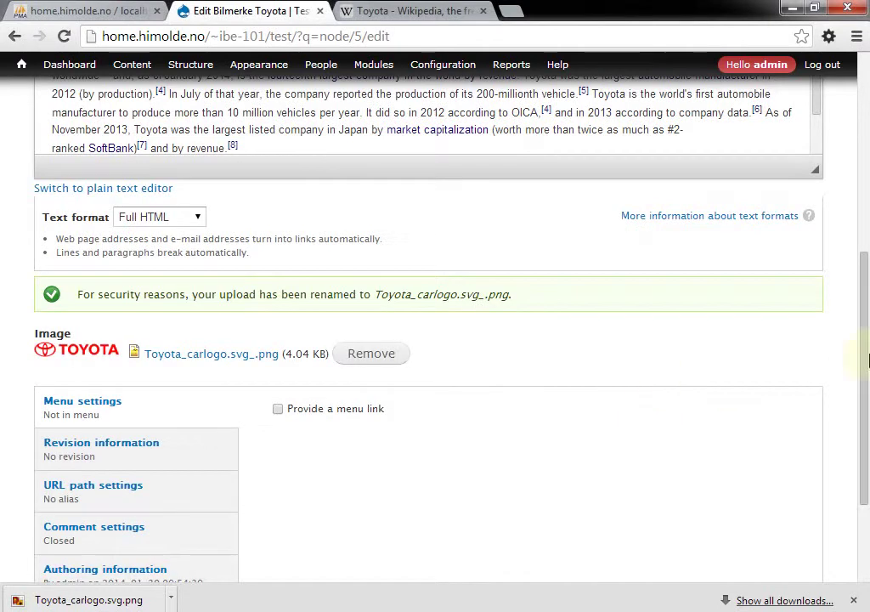
drag(867, 330, 866, 416)
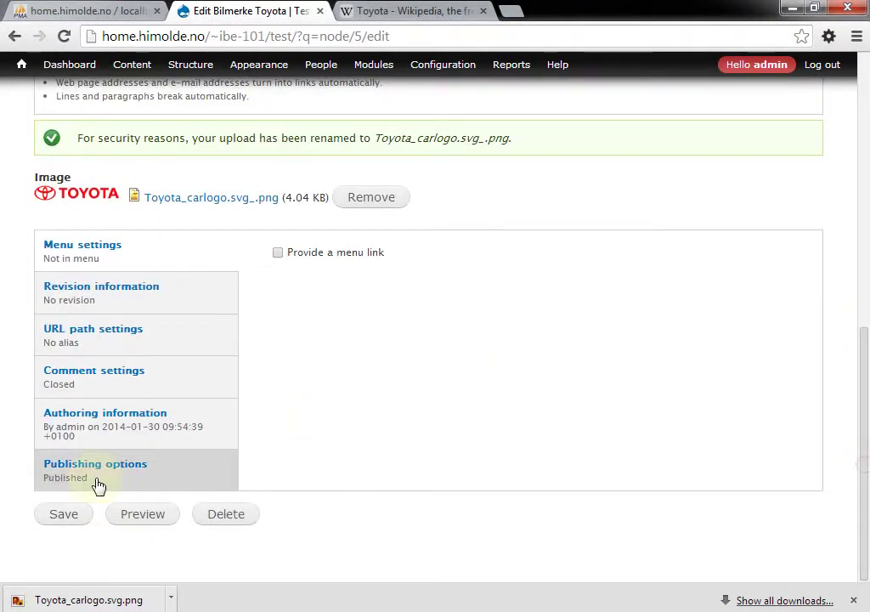
click(58, 518)
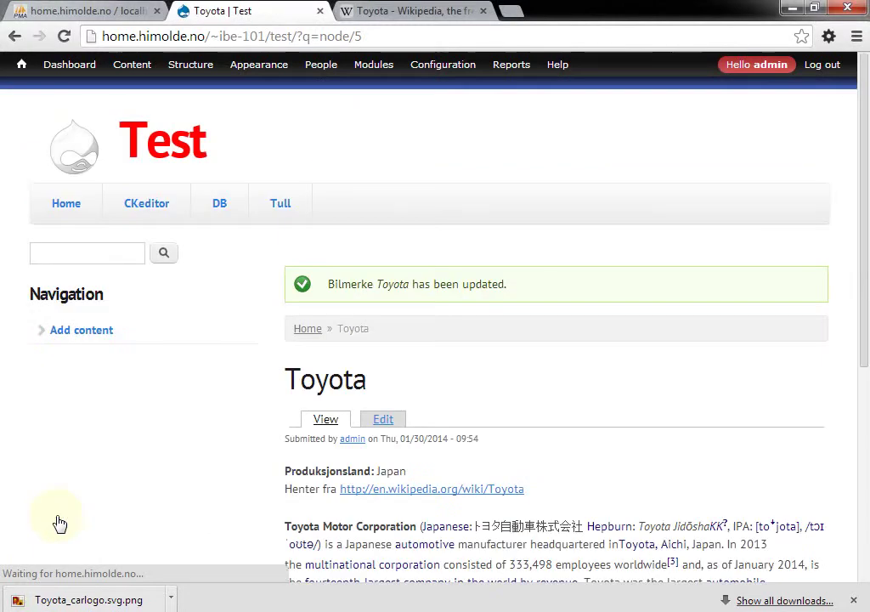
scroll(60, 522, down, 4)
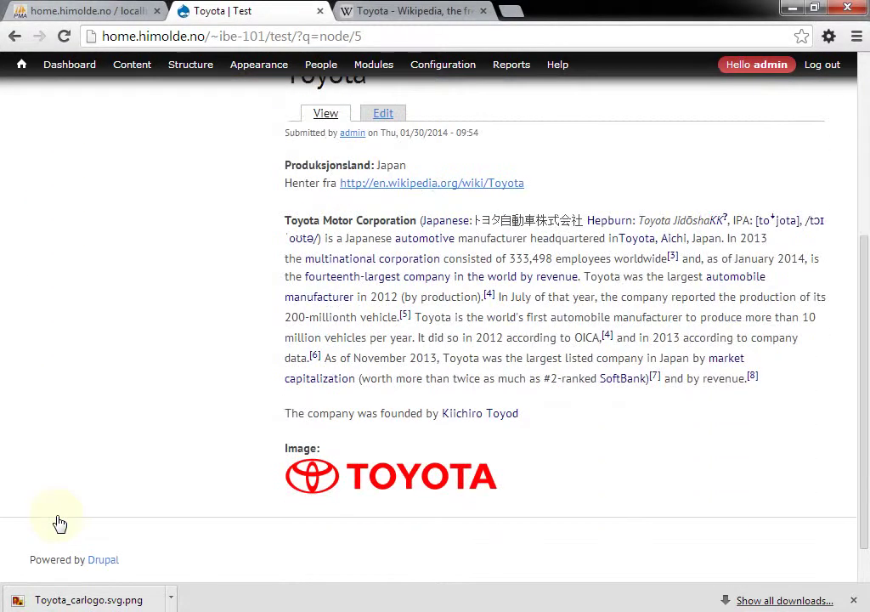
scroll(60, 523, up, 1)
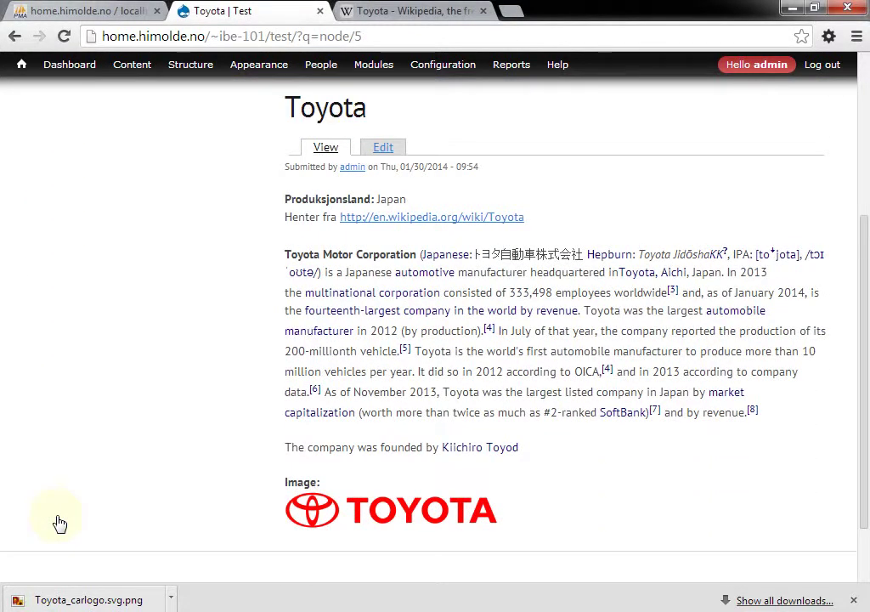
scroll(59, 523, up, 1)
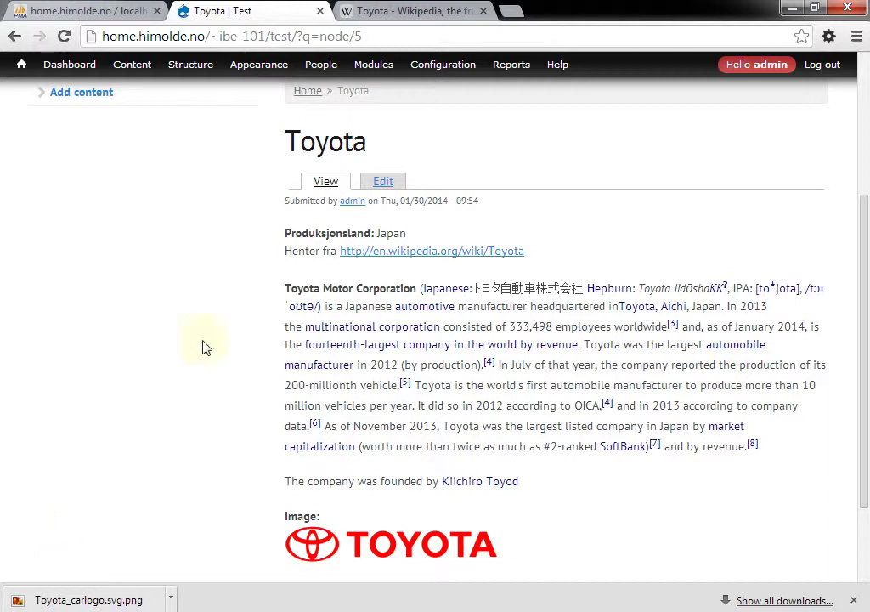
On Bilmerke's Manage display, move Image above Body, set its label to <Hidden>, and save
mouse_move(191, 64)
mouse_move(216, 106)
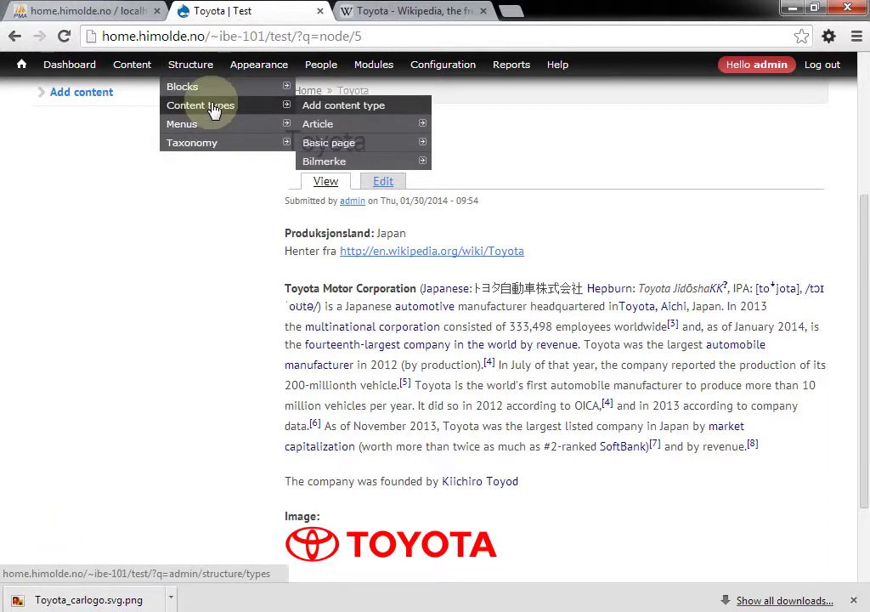
mouse_move(363, 155)
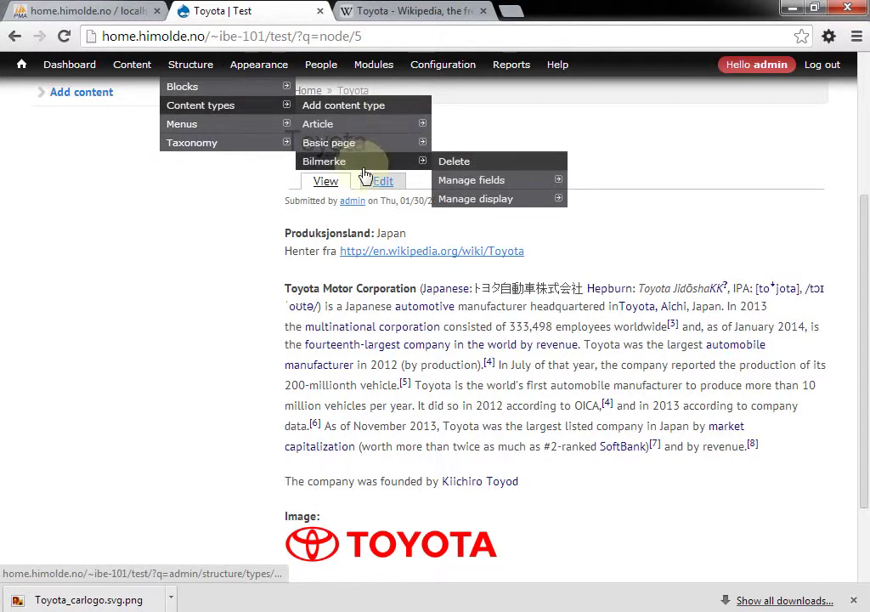
click(497, 202)
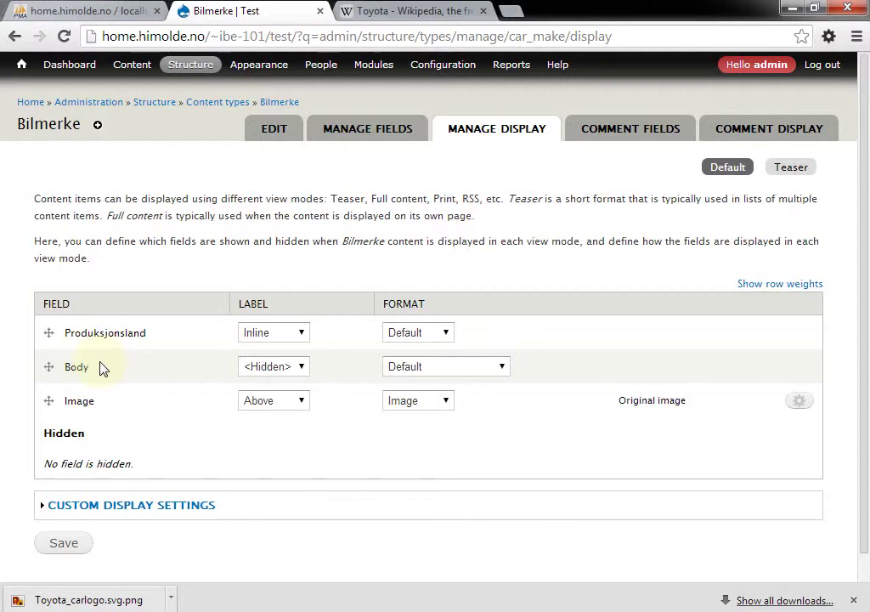
drag(48, 401, 47, 363)
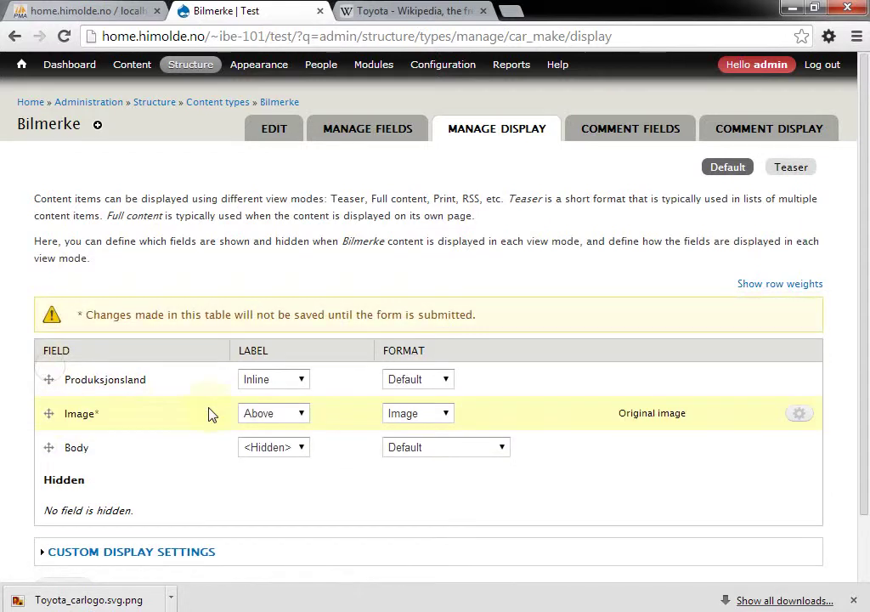
click(302, 414)
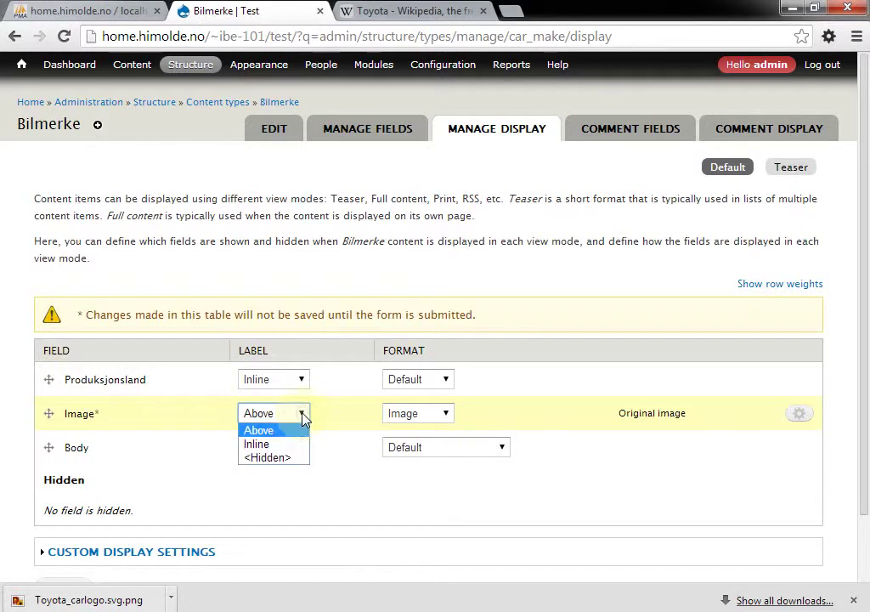
click(287, 457)
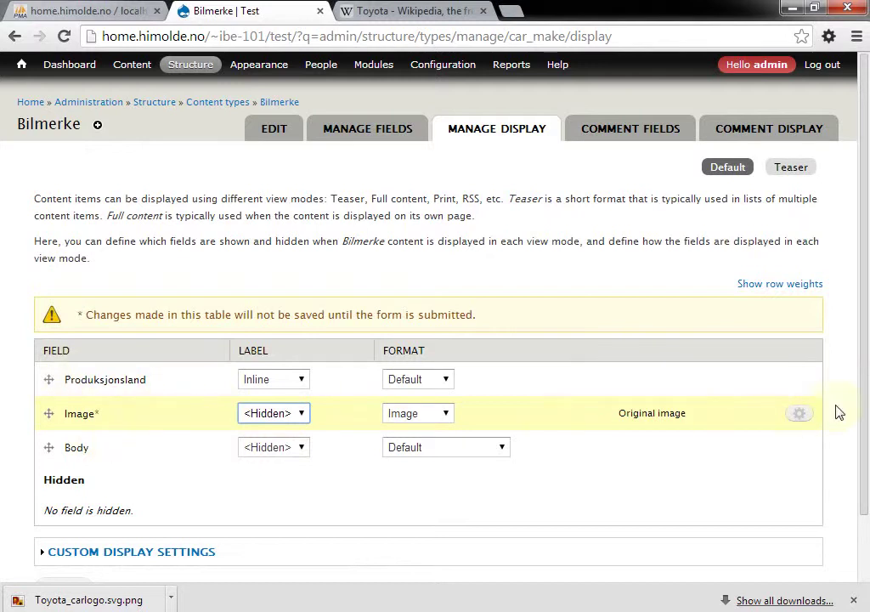
drag(865, 404, 863, 468)
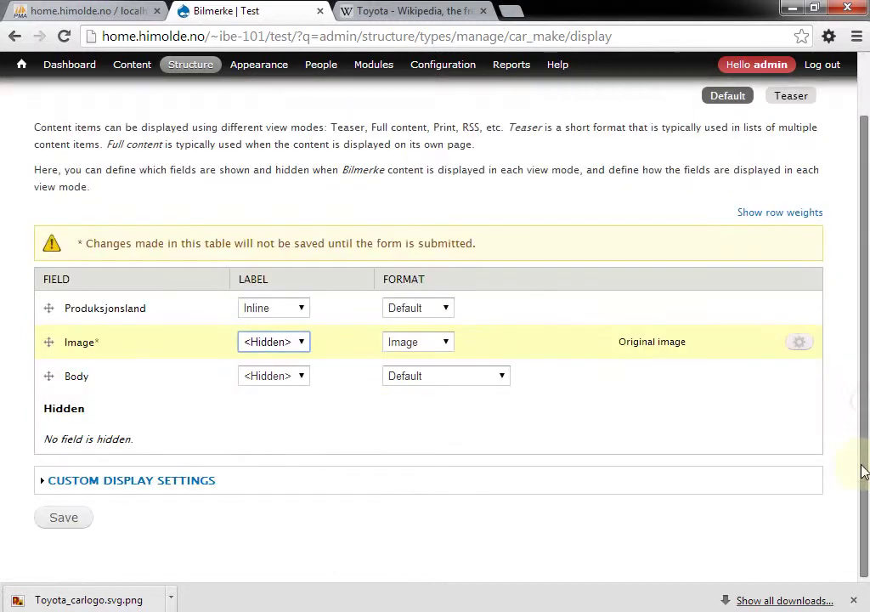
click(68, 520)
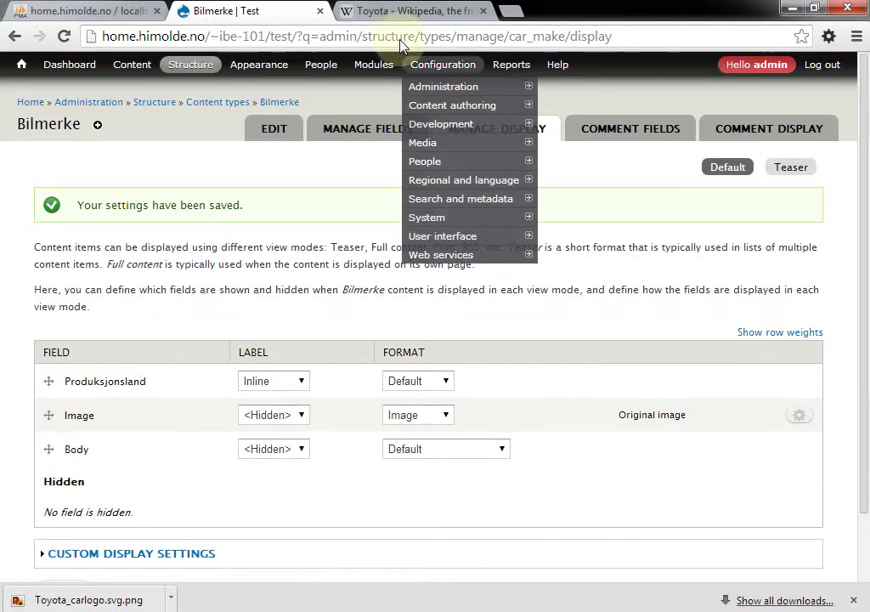
Open the front page in a new tab, close Wikipedia, and open Toyota from Content
mouse_move(196, 107)
middle_click(21, 64)
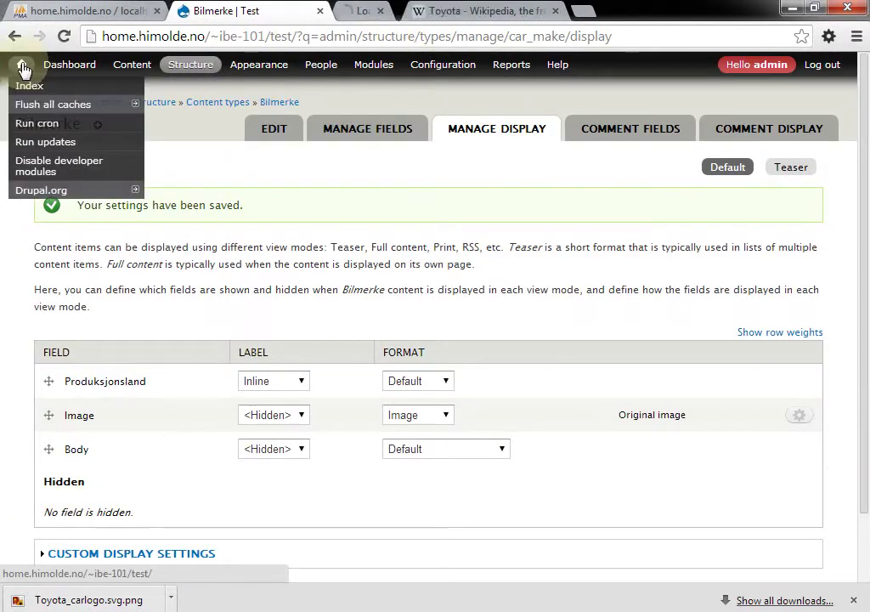
click(441, 8)
click(595, 10)
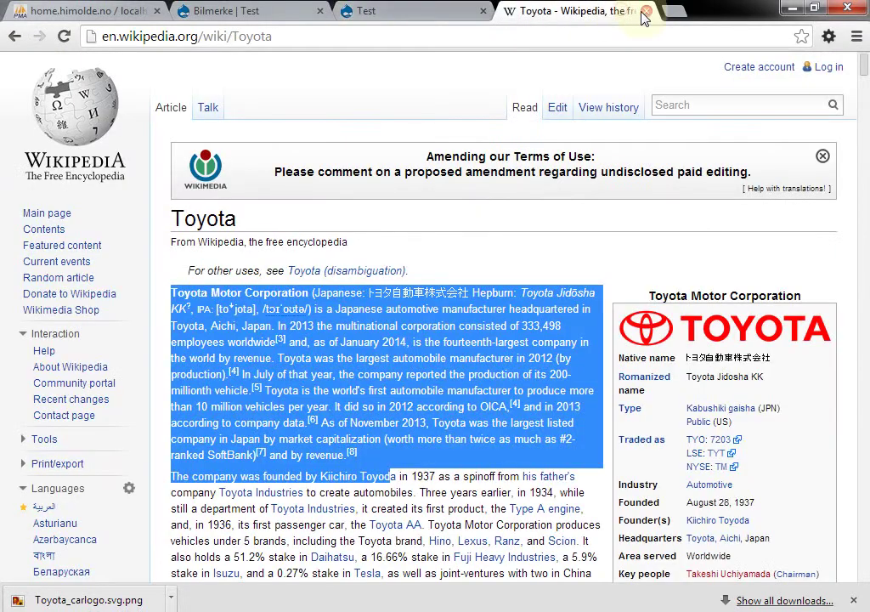
click(645, 12)
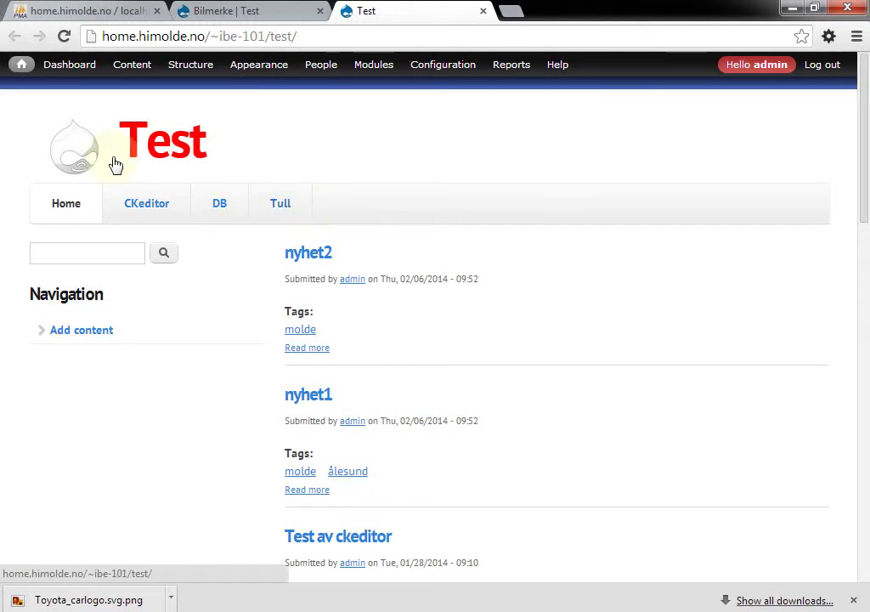
click(132, 67)
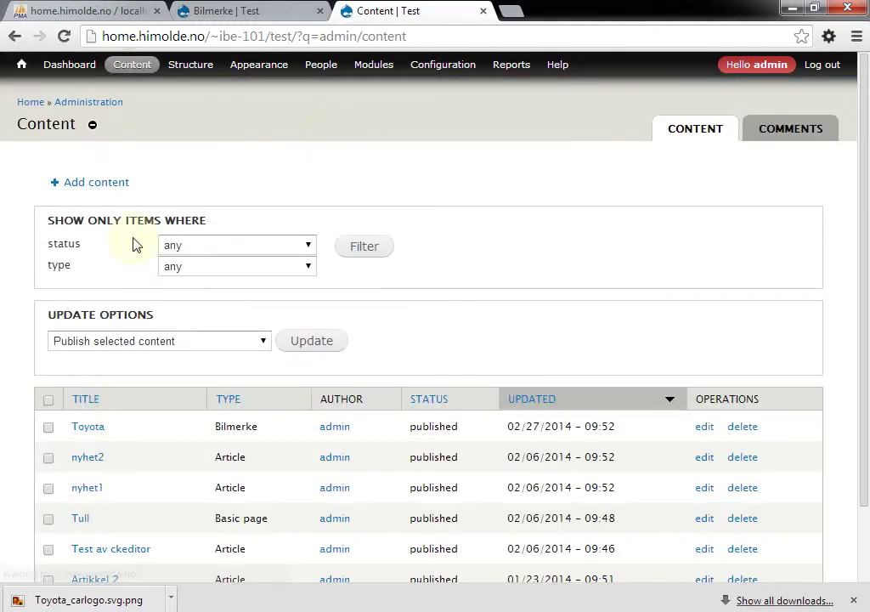
click(95, 434)
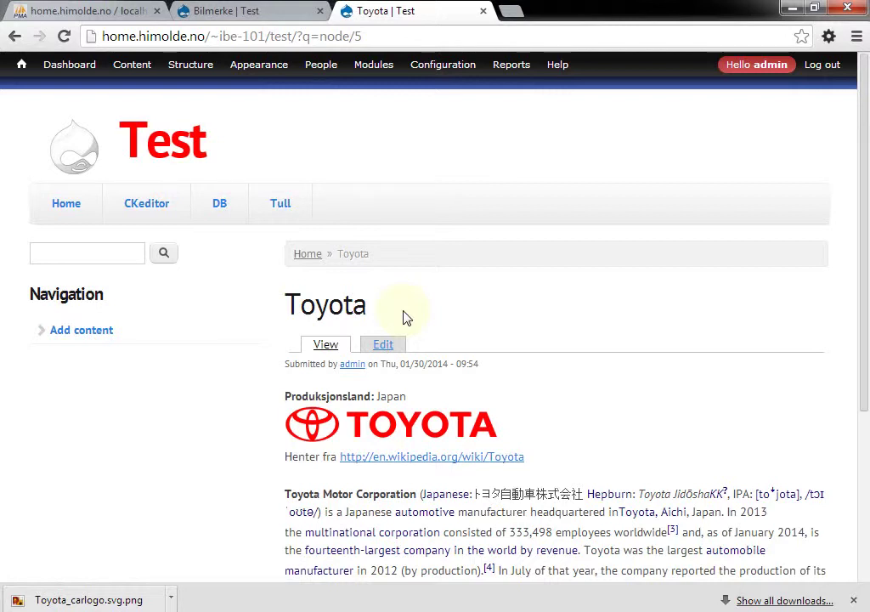
Search the Modules list for 'display s' to check for Display Suite
click(383, 73)
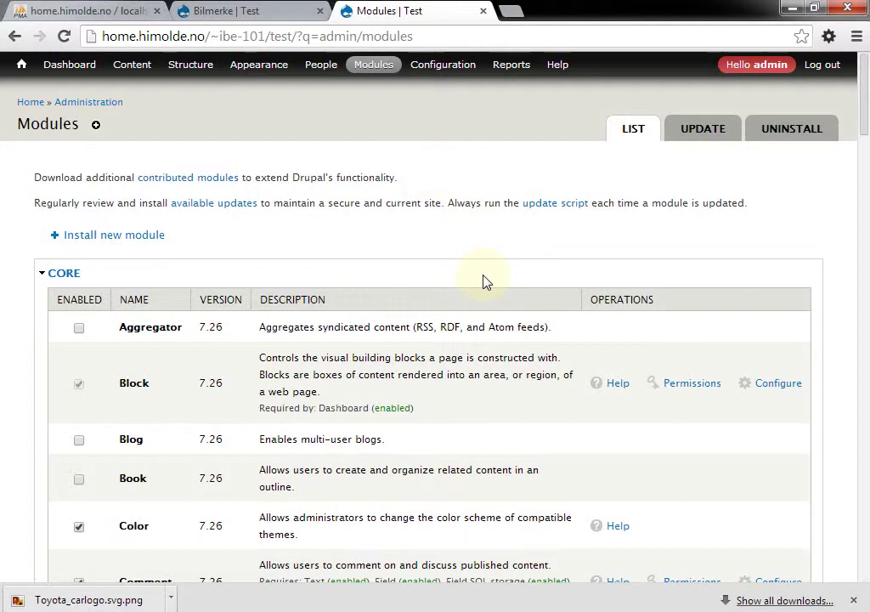
key(ctrl+f)
text(displa)
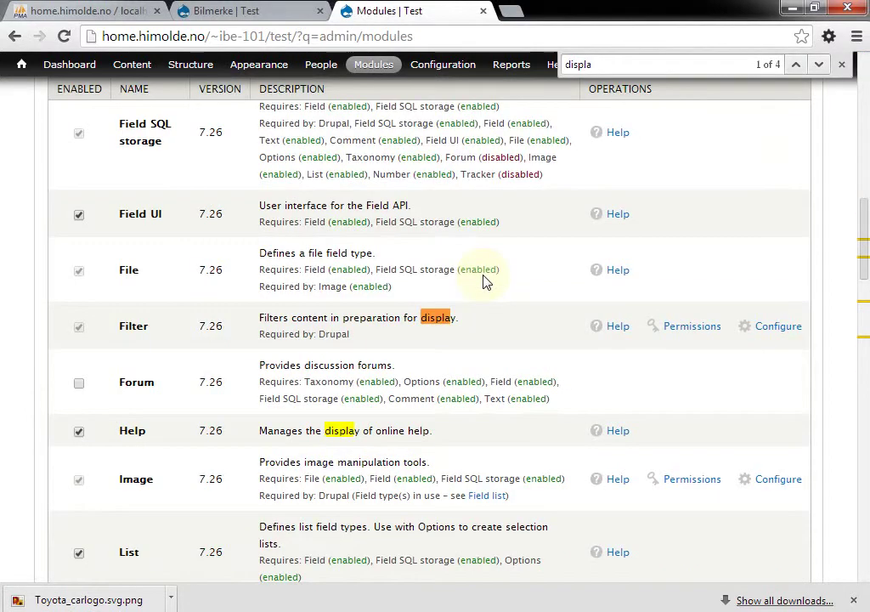
text(t)
key(BackSpace)
text(y s)
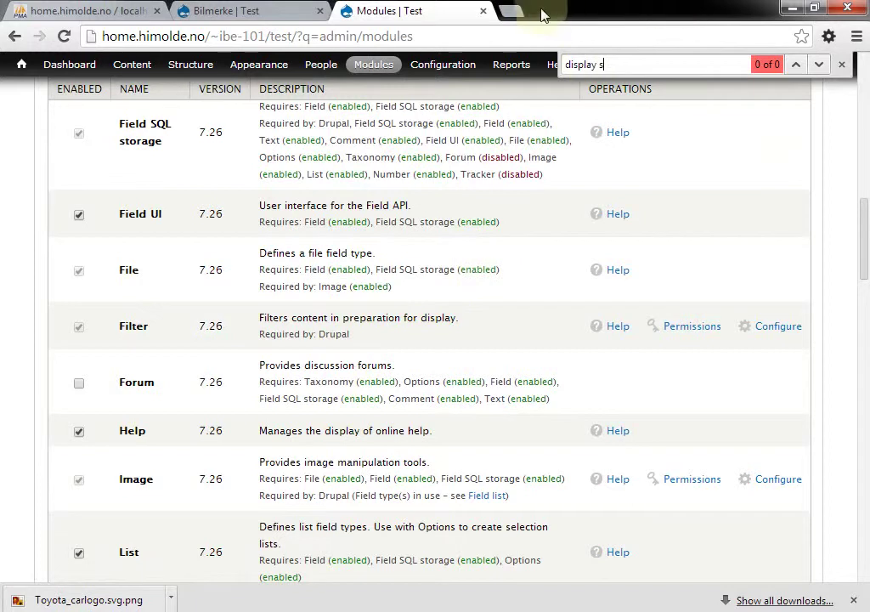
click(510, 12)
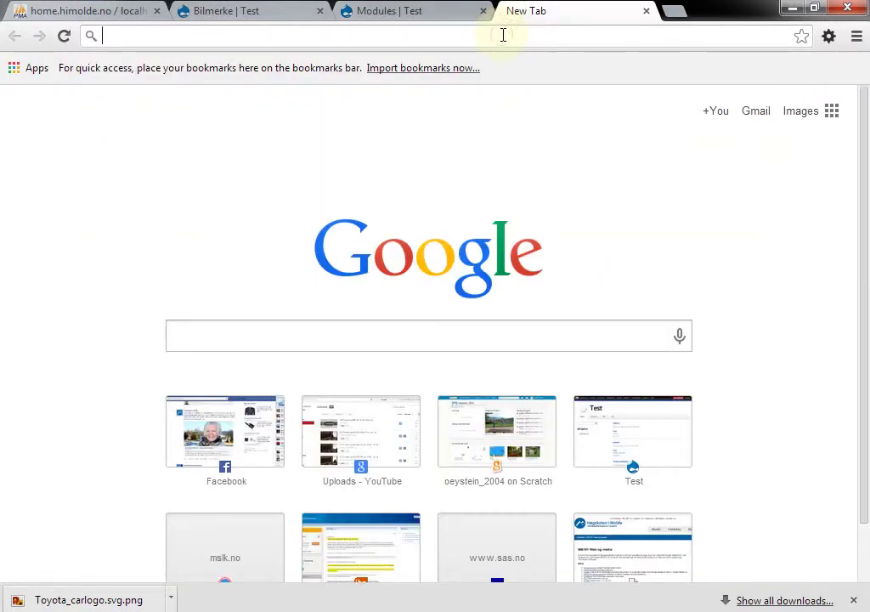
Load drupal.org/project/ds and bring its 7.x-2.6 download releases into view
text(drupa)
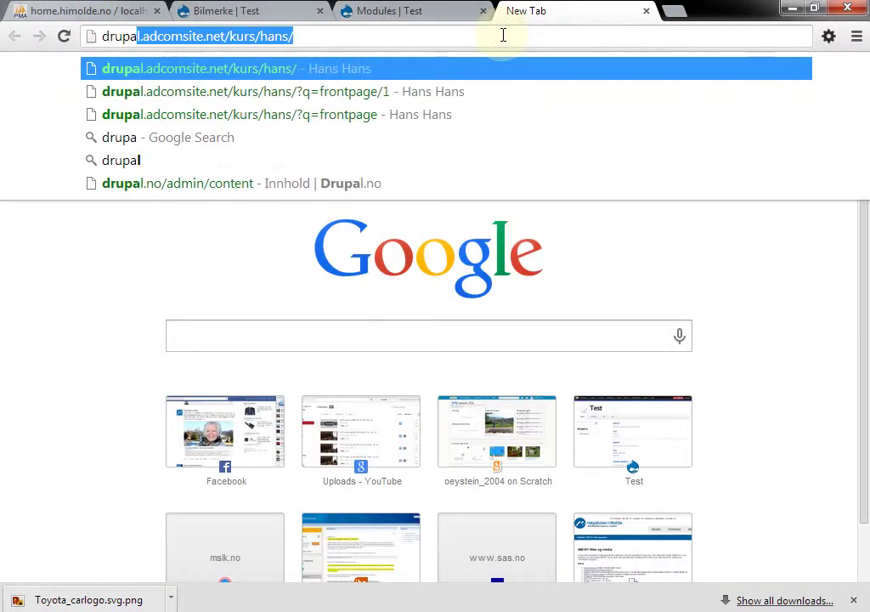
text(l.org)
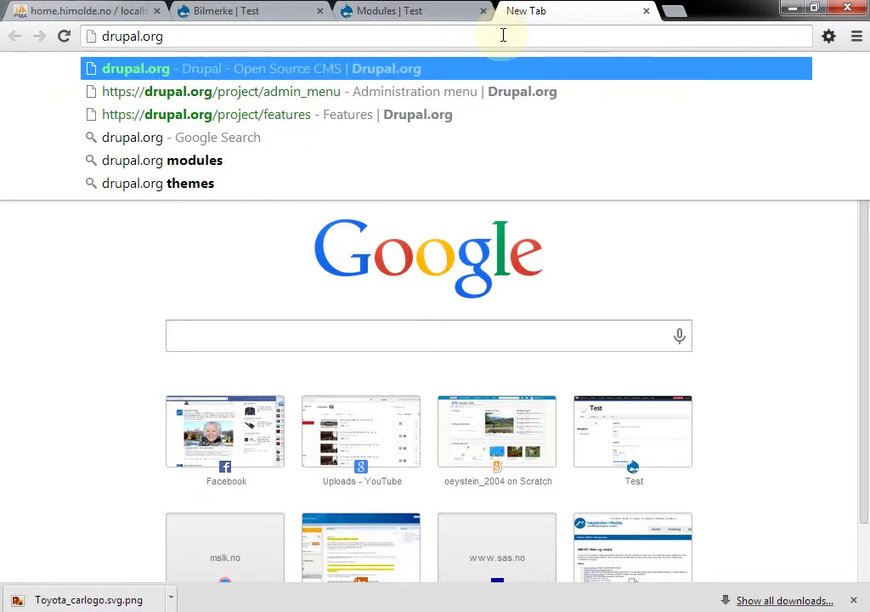
text(/p)
key(Down)
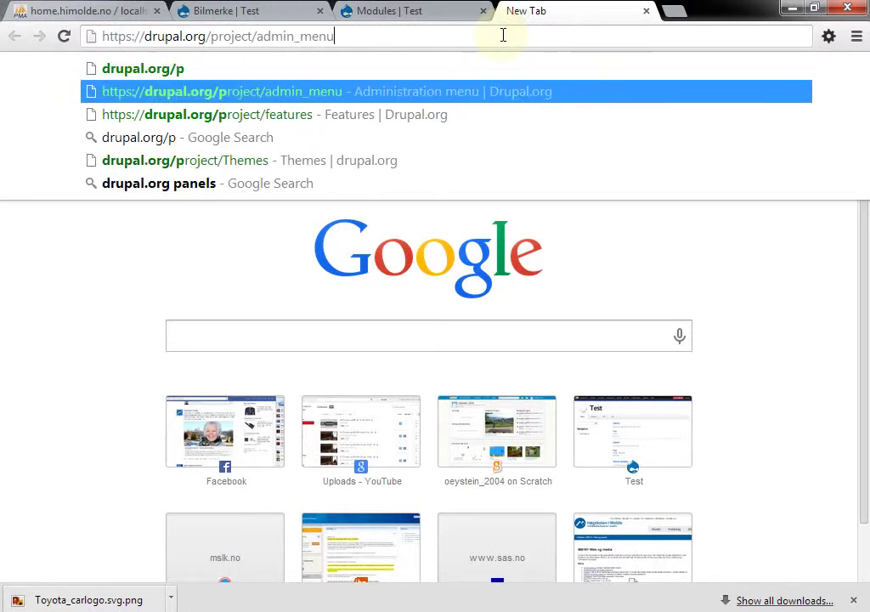
key(Down)
key(shift+Left)
key(shift+Left)
key(shift+Left)
key(shift+Left)
key(shift+Left)
key(shift+Left)
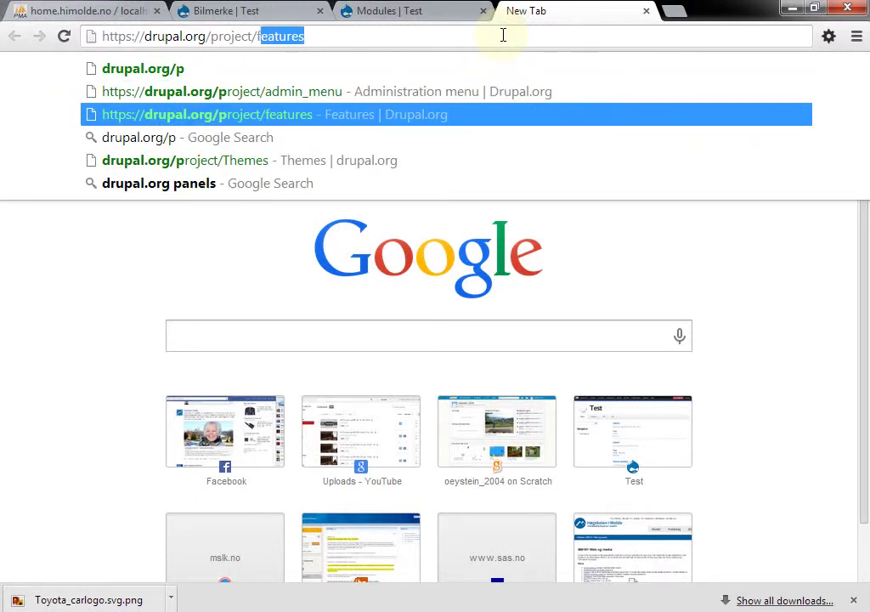
text(ds)
key(Return)
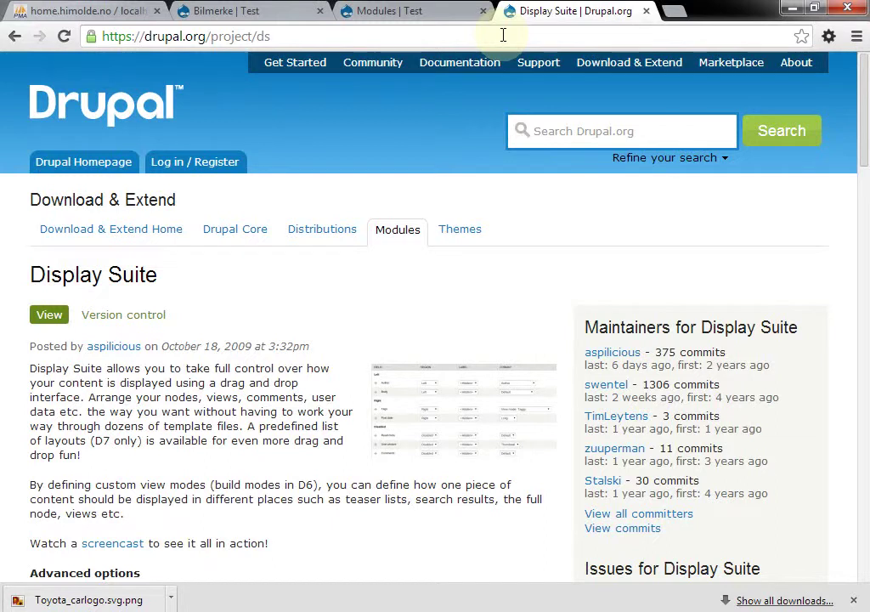
key(Down)
key(Down)
key(Down)
key(Down)
key(Down)
key(Down)
key(Down)
key(Down)
key(Down)
key(Down)
key(Down)
key(Down)
key(Down)
key(Down)
key(Down)
key(Down)
key(Down)
key(Down)
key(Down)
key(Down)
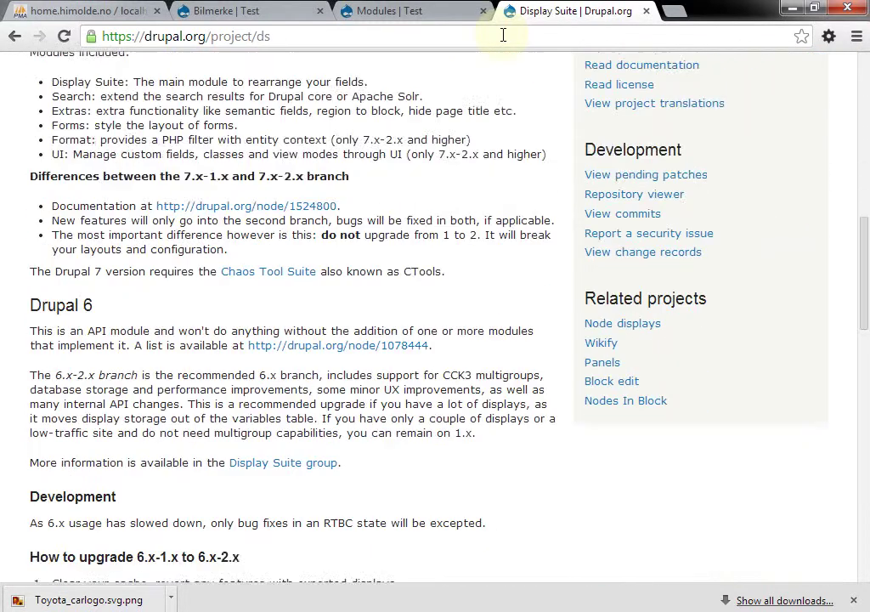
key(Down)
key(Down)
key(Down)
key(Down)
key(Down)
key(Down)
key(Down)
key(Down)
key(Down)
key(Down)
key(Down)
key(Down)
key(Down)
key(Down)
key(Down)
key(Down)
key(Down)
key(Down)
key(Down)
key(Down)
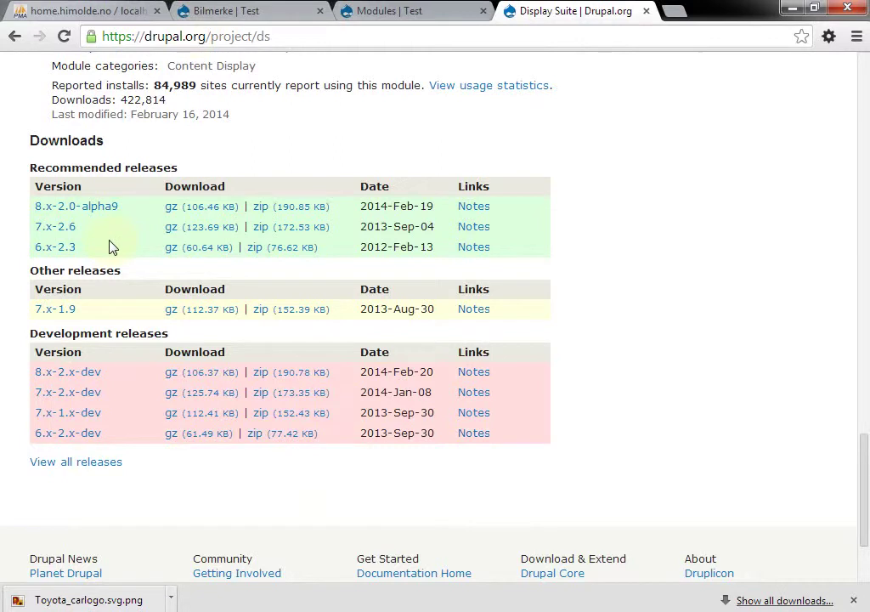
right_click(182, 230)
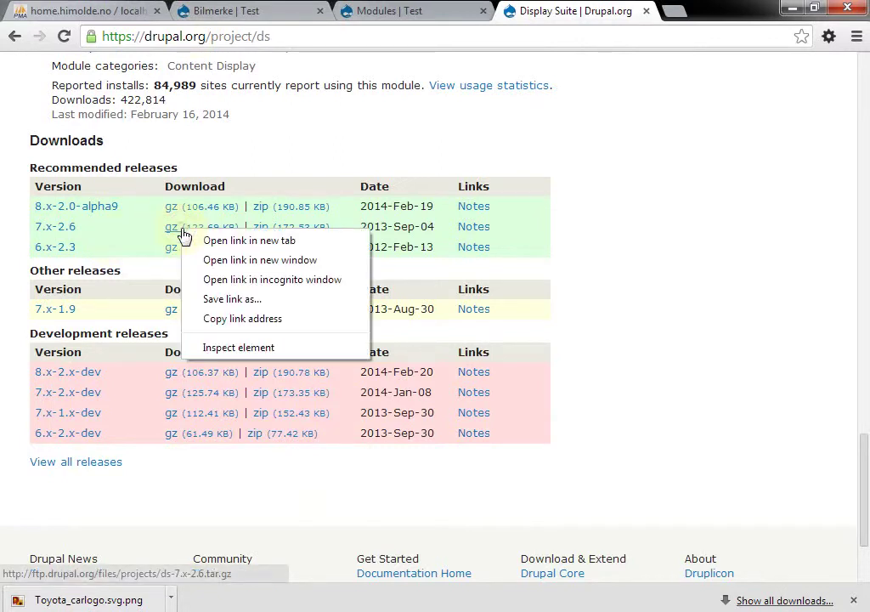
Copy the 7.x-2.6 gz link and install it through Install new module
click(248, 320)
click(394, 12)
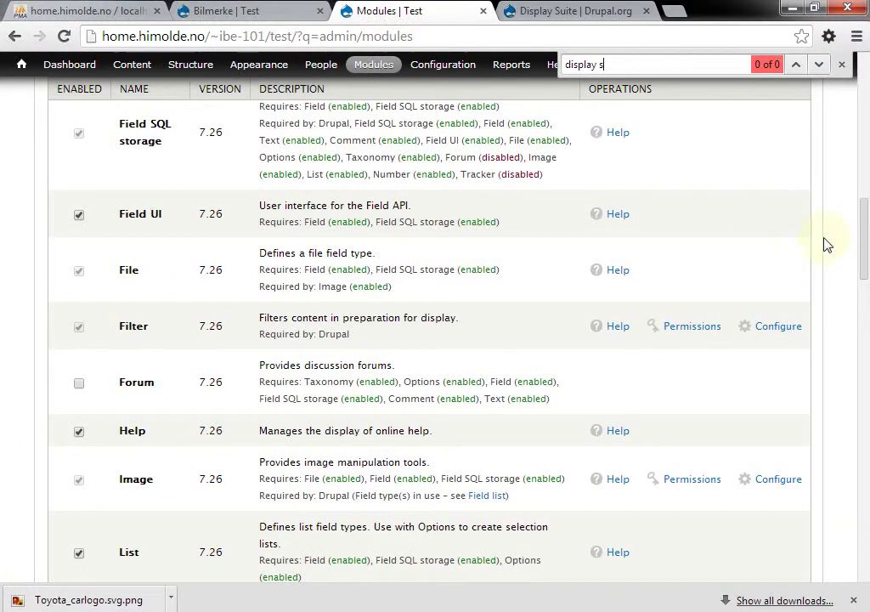
drag(865, 243, 867, 56)
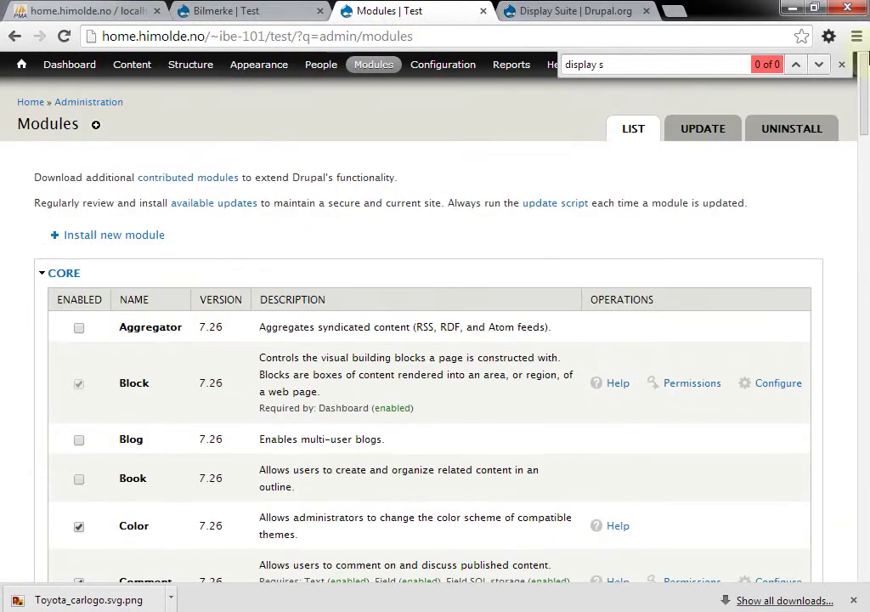
click(143, 236)
click(225, 275)
key(ctrl+v)
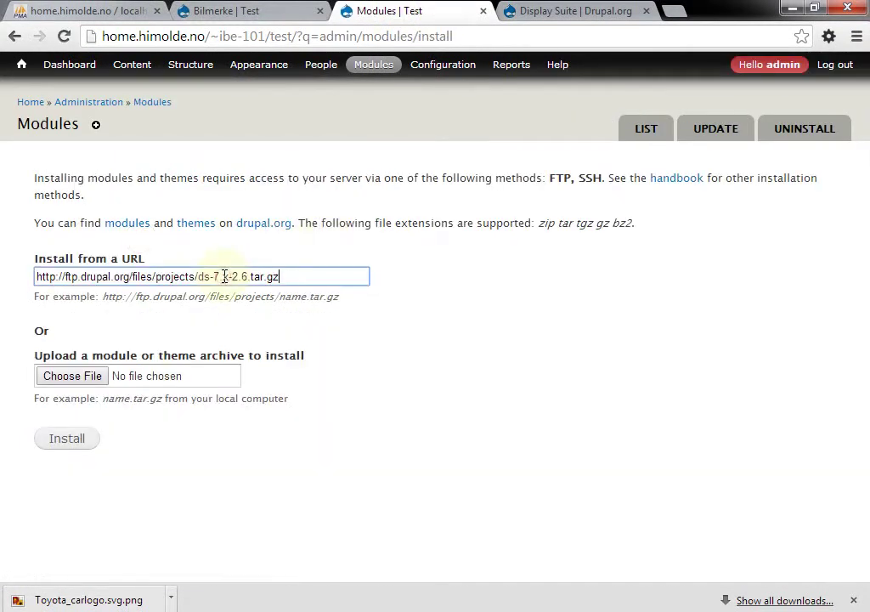
click(69, 439)
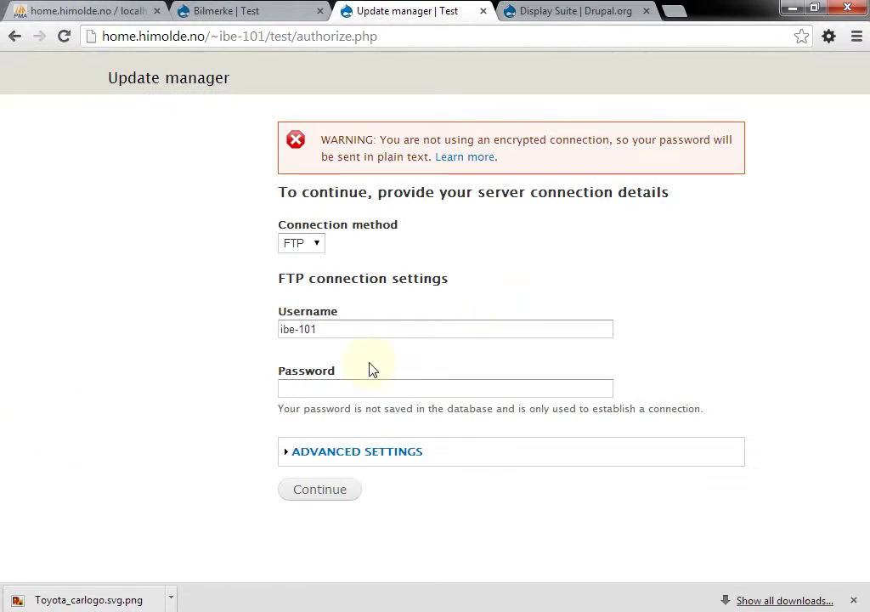
Enter the FTP password from the password manager and run the installation
click(343, 390)
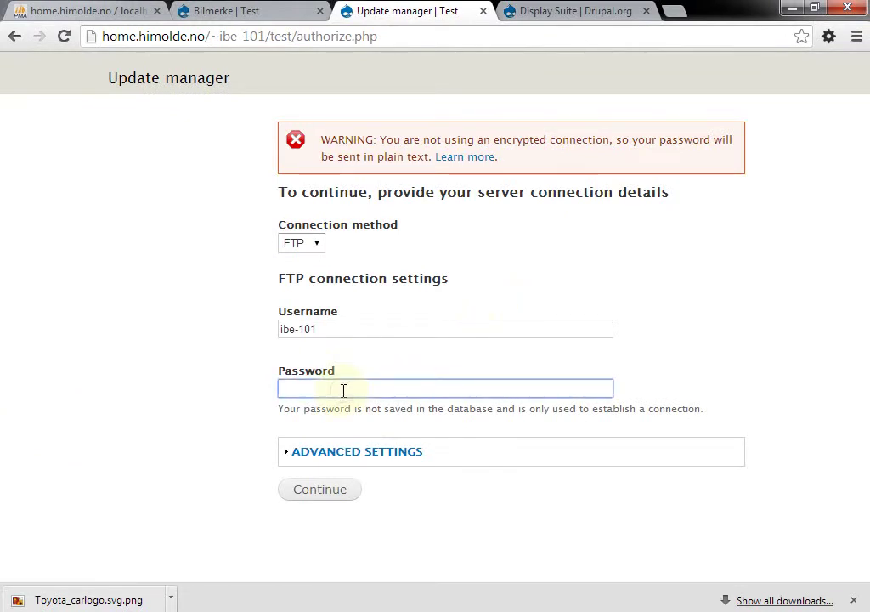
key(alt+Tab)
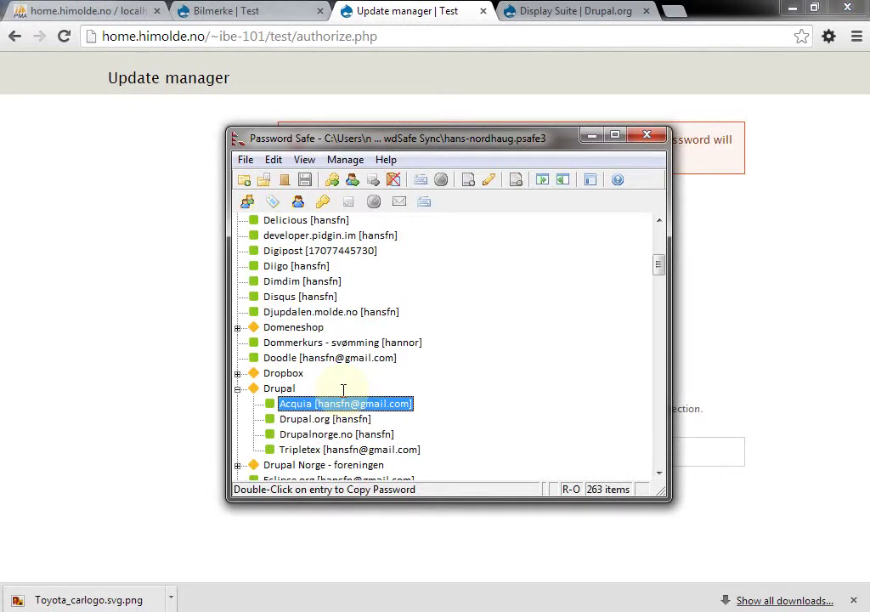
key(ctrl+f)
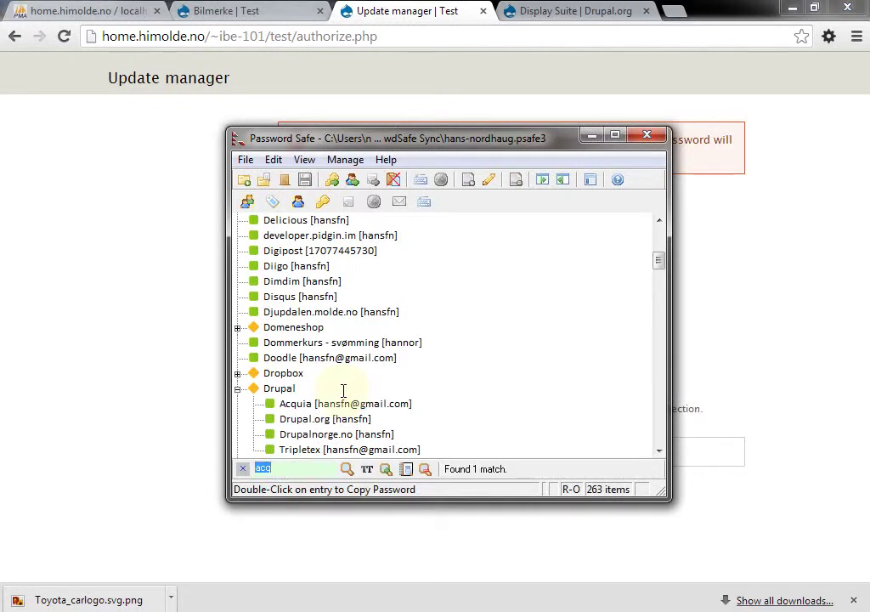
text(ibe-101)
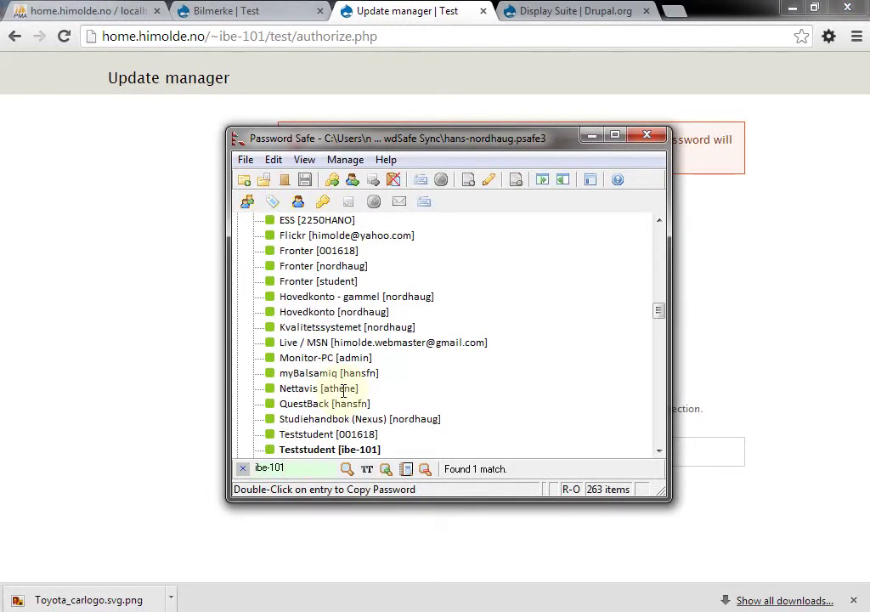
right_click(343, 450)
click(452, 240)
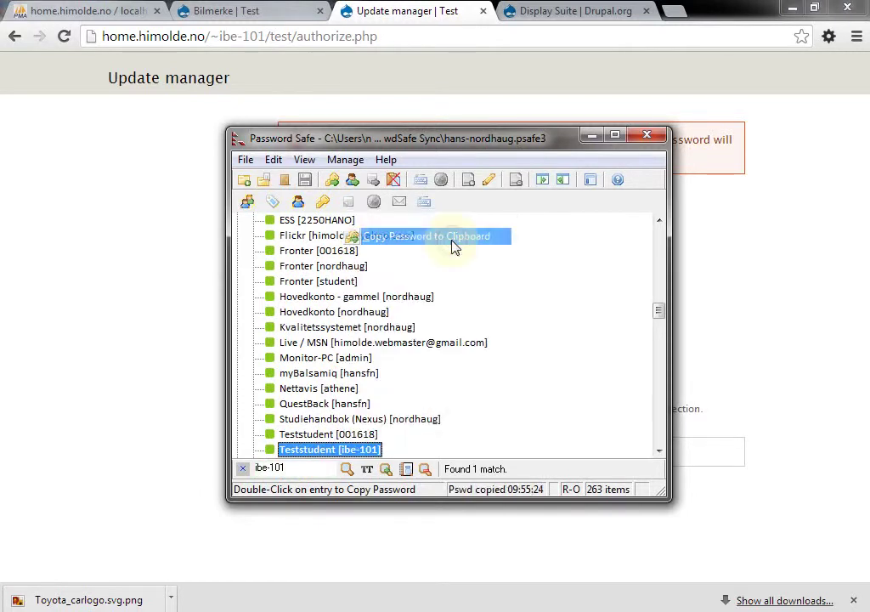
key(ctrl+v)
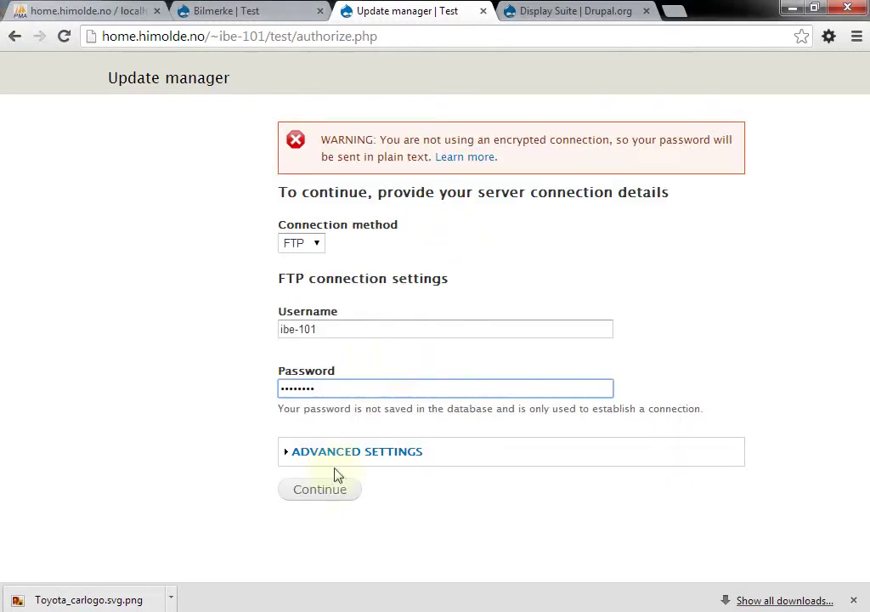
click(337, 493)
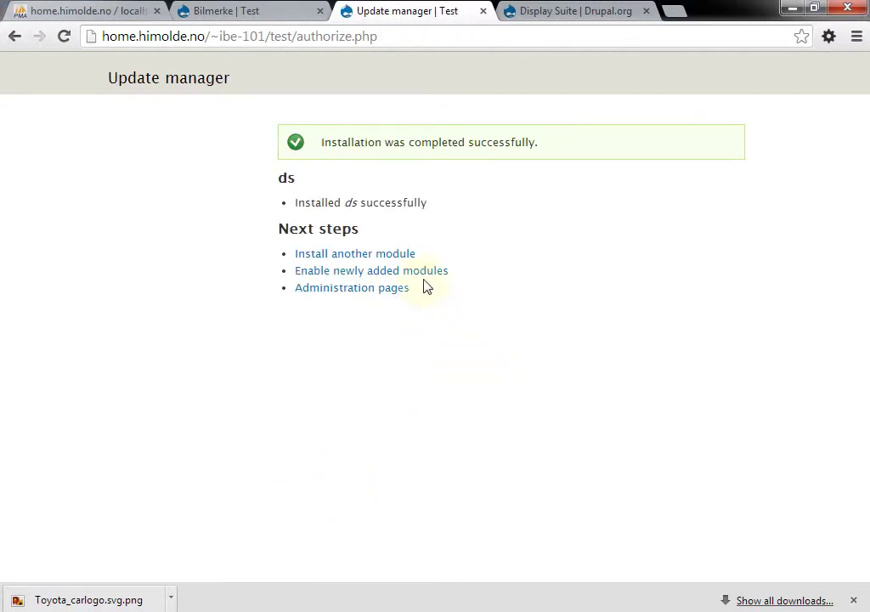
Inspect the new Display Suite module rows, which stay disabled because Ctools is missing
click(422, 272)
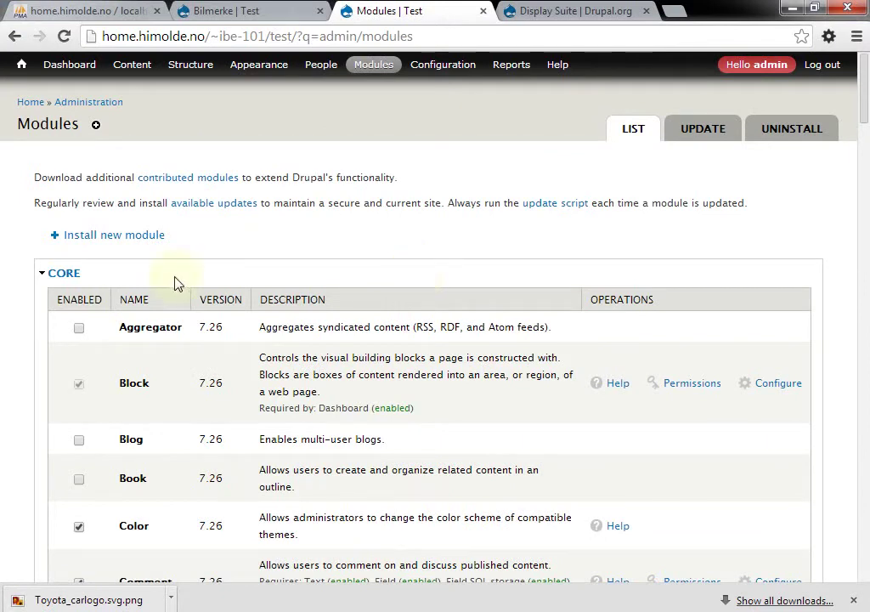
click(51, 274)
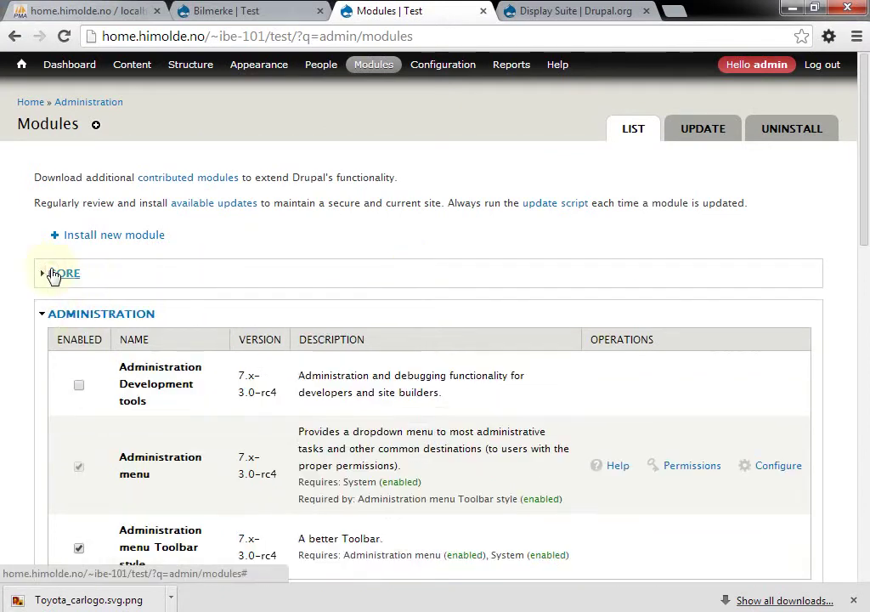
click(127, 314)
scroll(126, 316, down, 1)
scroll(126, 316, down, 1)
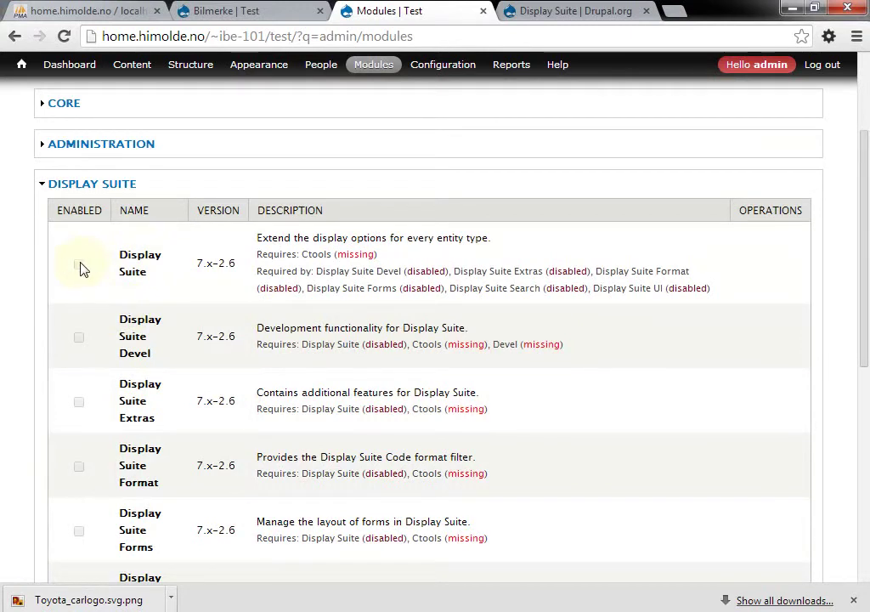
scroll(448, 291, down, 2)
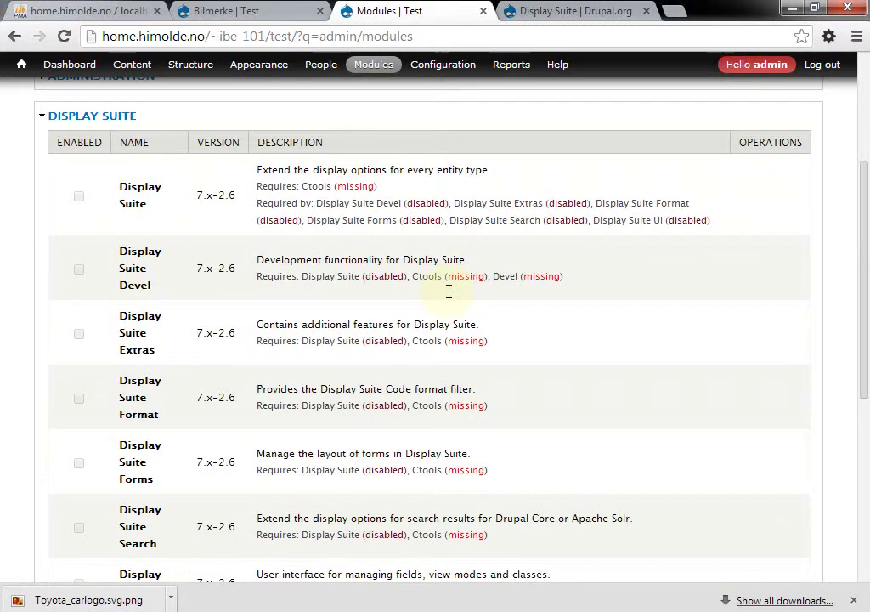
scroll(449, 292, up, 1)
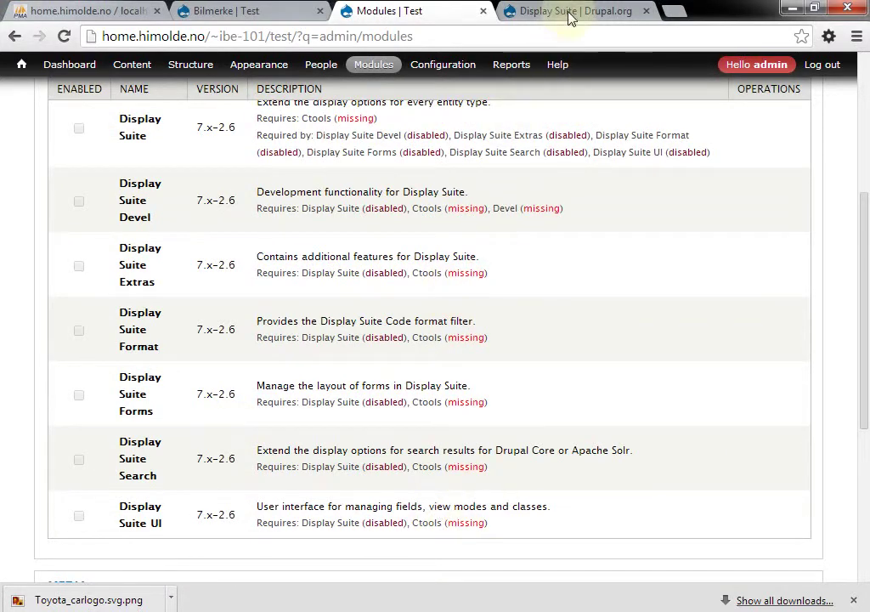
mouse_move(443, 65)
mouse_move(441, 255)
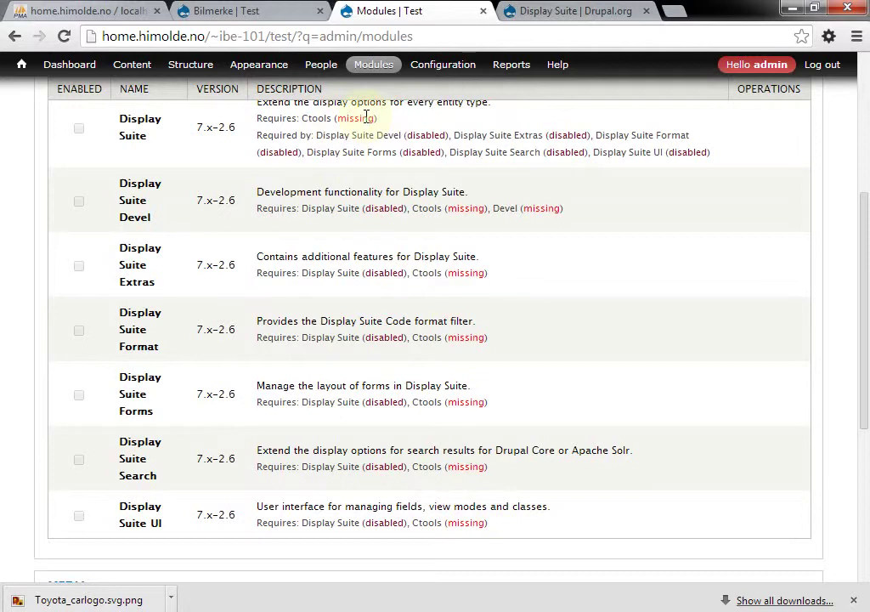
click(77, 204)
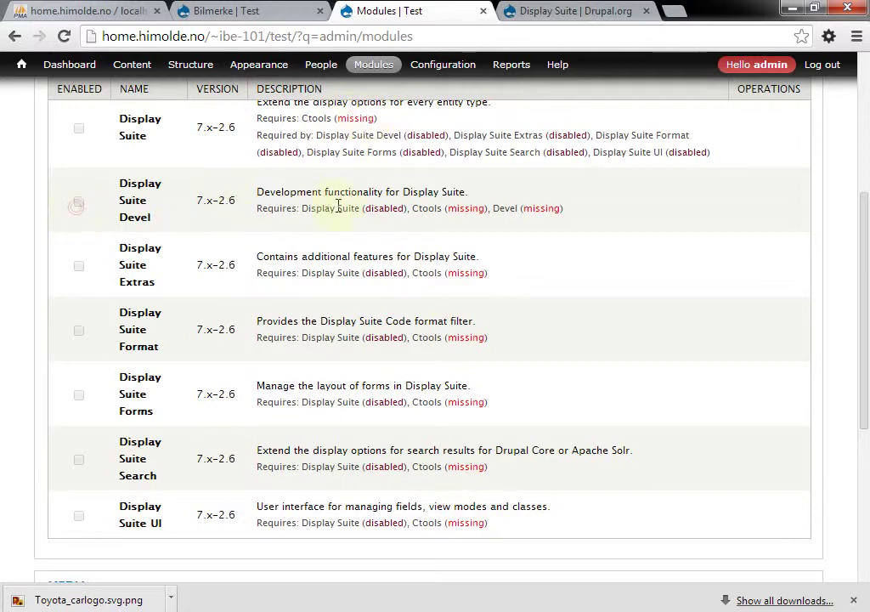
click(570, 11)
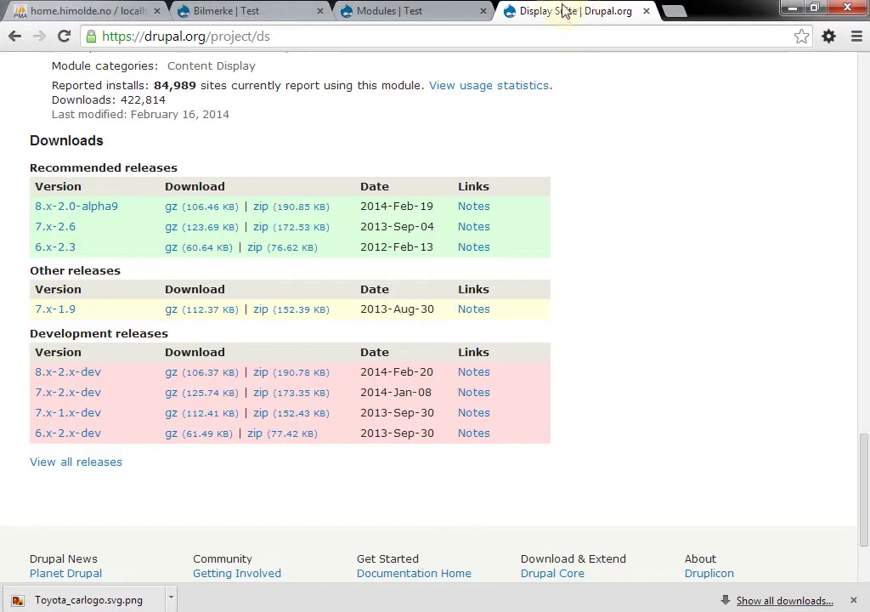
Open the ctools project page and copy its 7.x-1.4 gz download address
double_click(264, 36)
text(ctools)
key(Return)
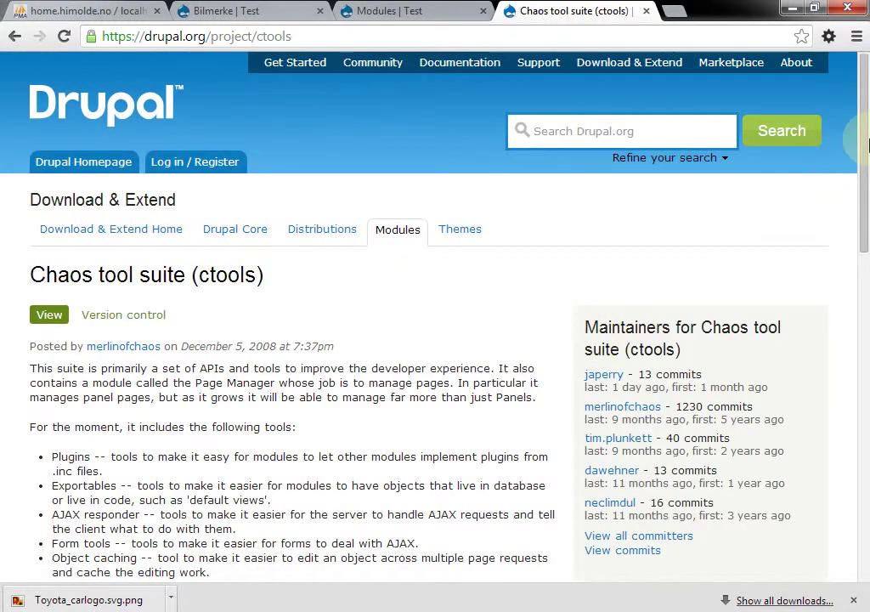
drag(862, 141, 842, 397)
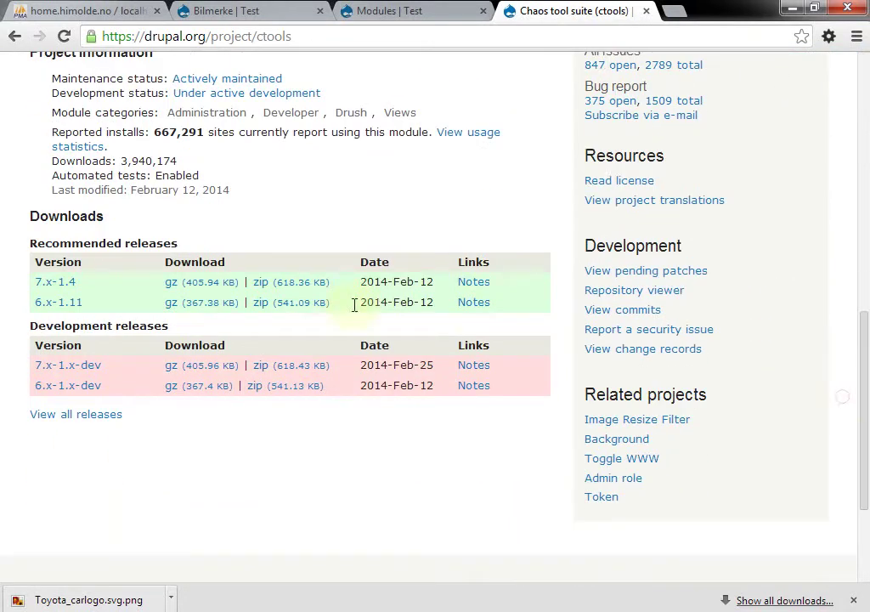
right_click(210, 283)
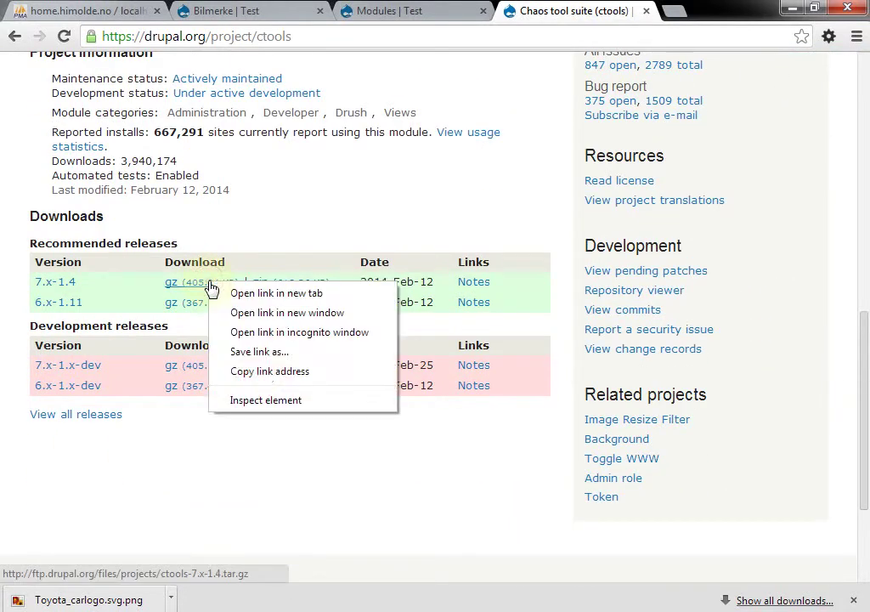
click(268, 372)
Paste the ctools address into Install new module and start the install
click(389, 14)
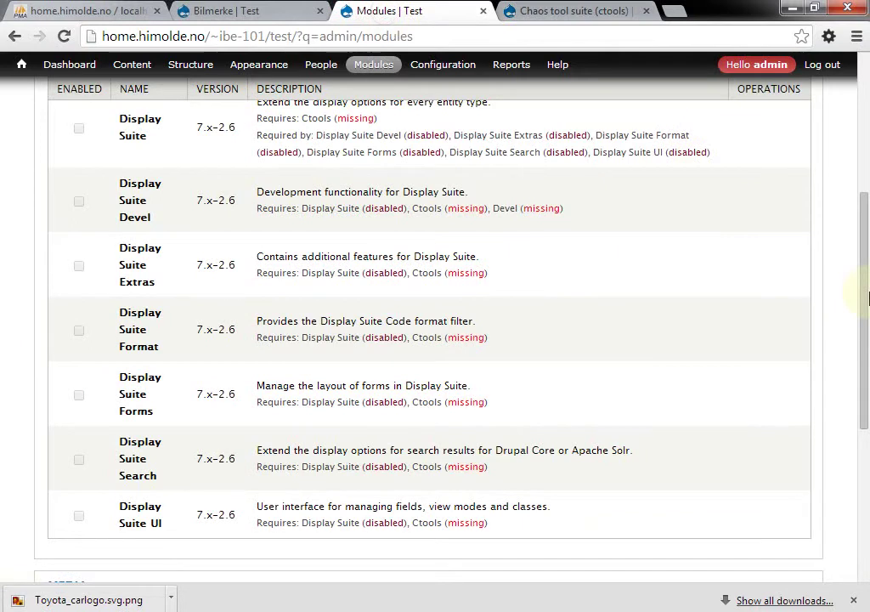
drag(867, 297, 865, 110)
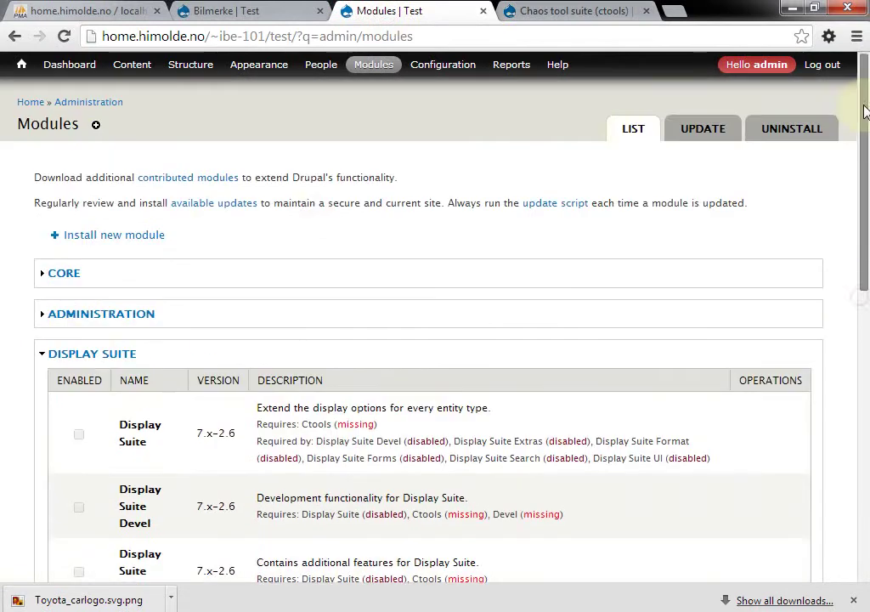
middle_click(142, 241)
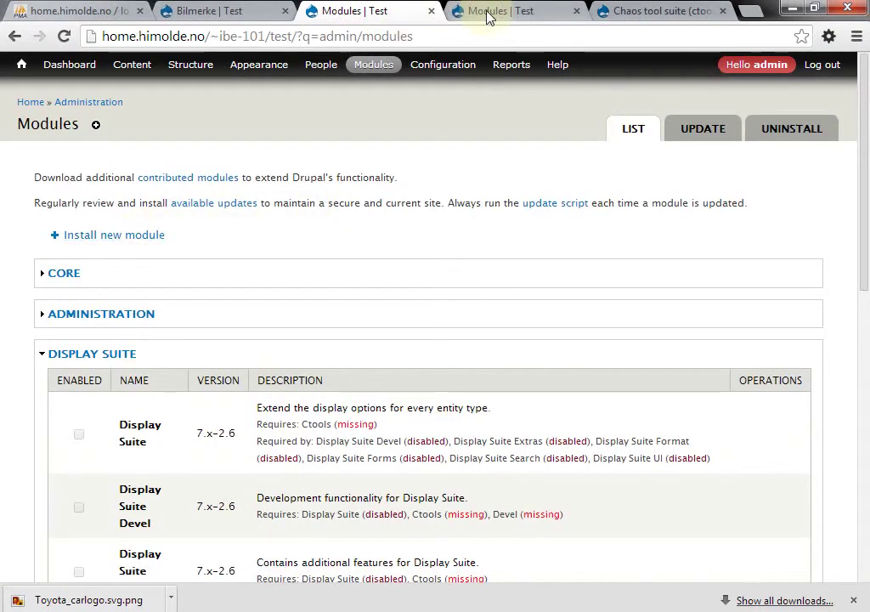
click(489, 17)
click(148, 279)
key(ctrl+v)
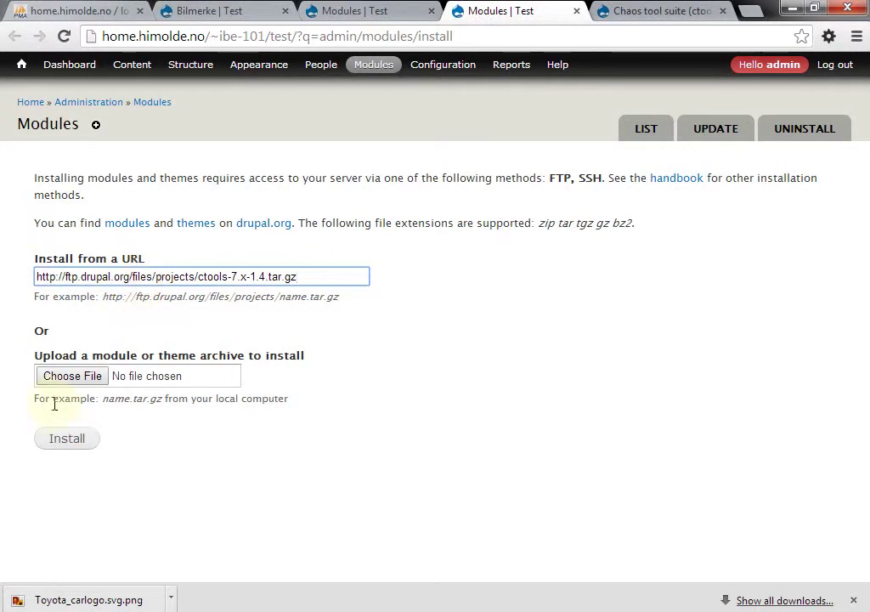
click(63, 438)
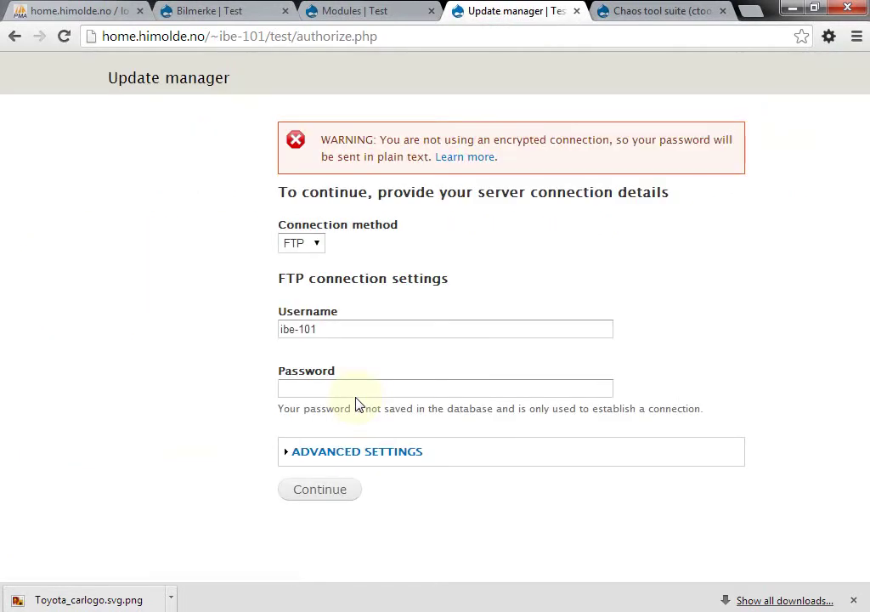
Supply the stored FTP password to finish installing ctools
key(alt+Tab)
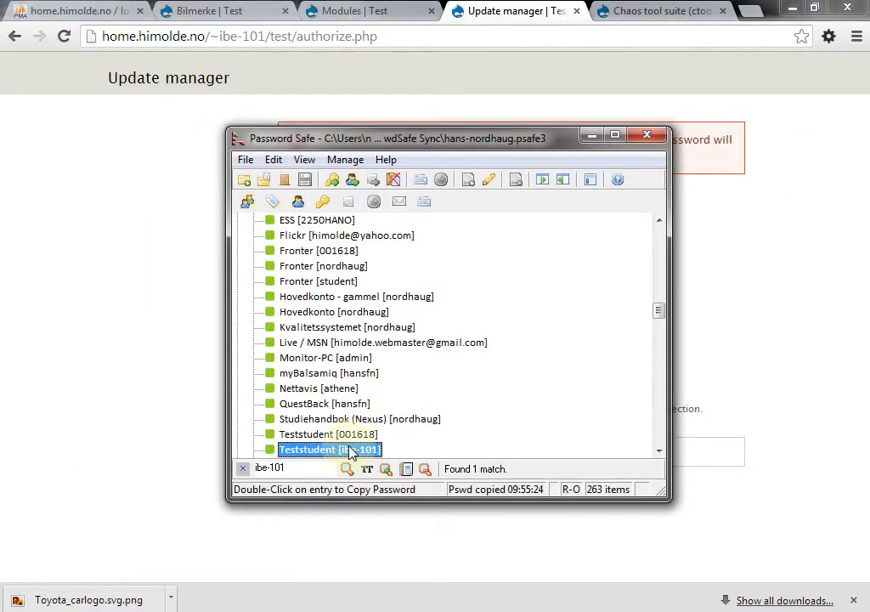
double_click(348, 450)
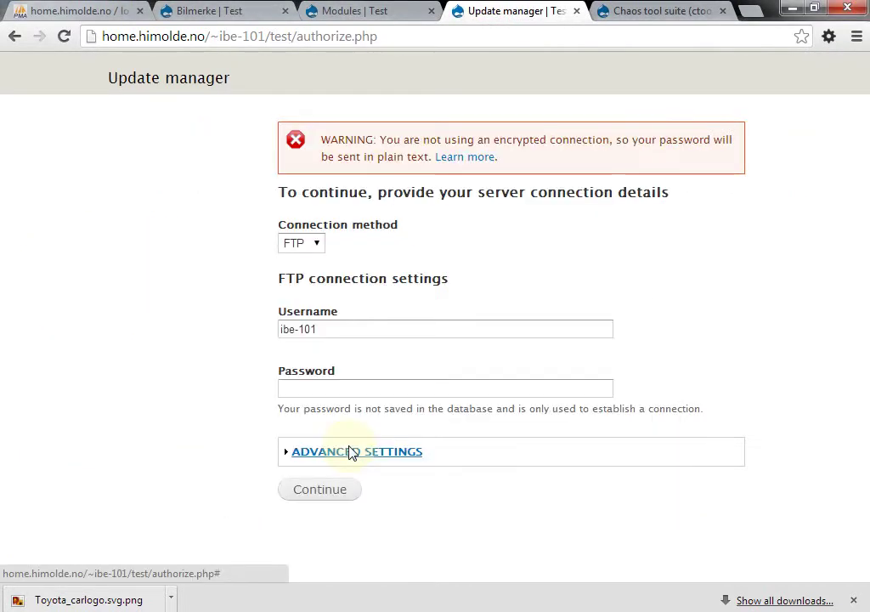
click(383, 393)
key(ctrl+v)
click(322, 497)
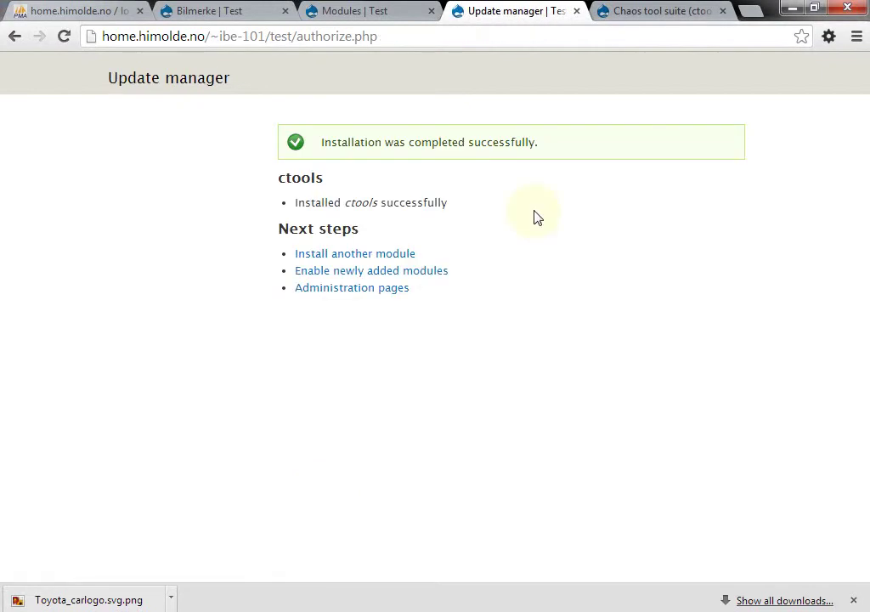
key(ctrl+w)
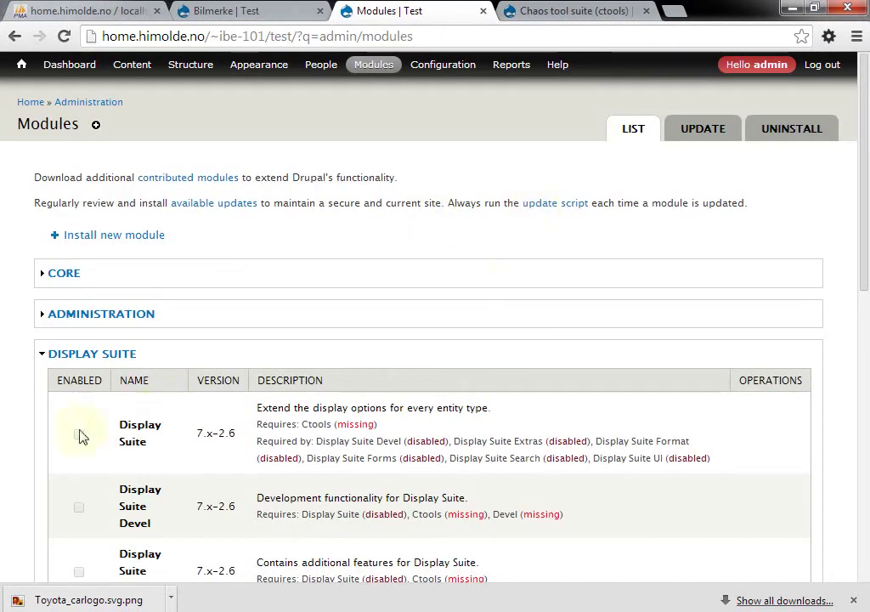
Reload the Modules list and tick Display Suite and Display Suite UI
click(369, 32)
key(Return)
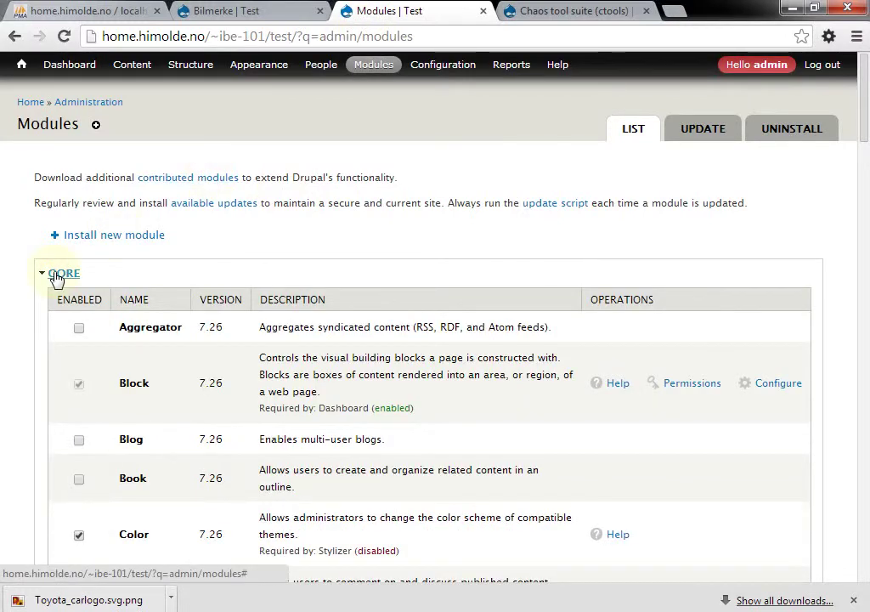
click(56, 277)
click(77, 313)
scroll(78, 319, down, 1)
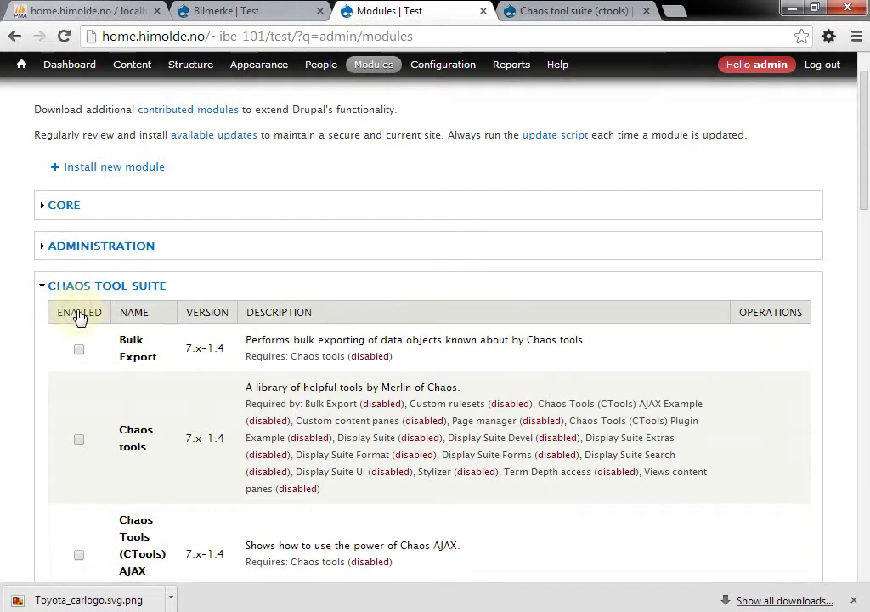
scroll(77, 317, down, 1)
click(132, 219)
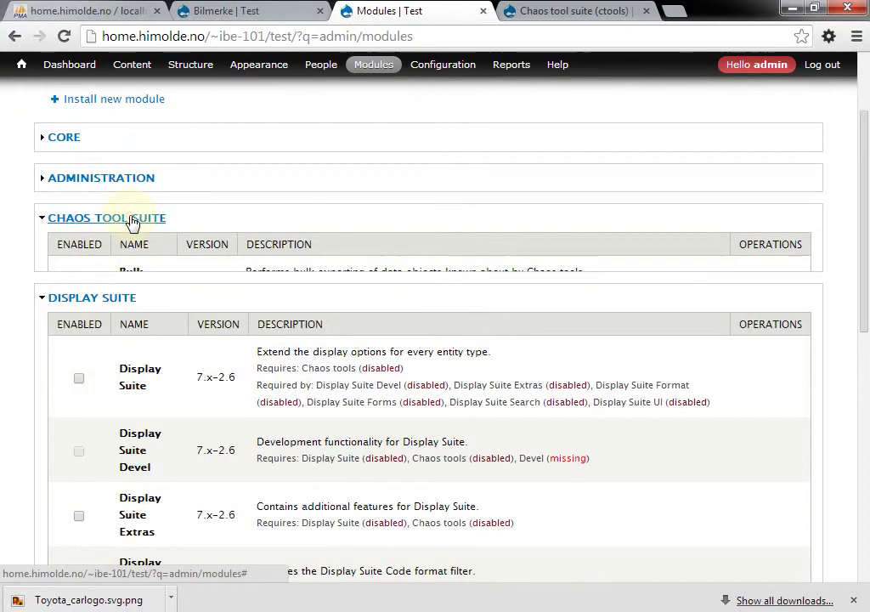
scroll(131, 222, down, 2)
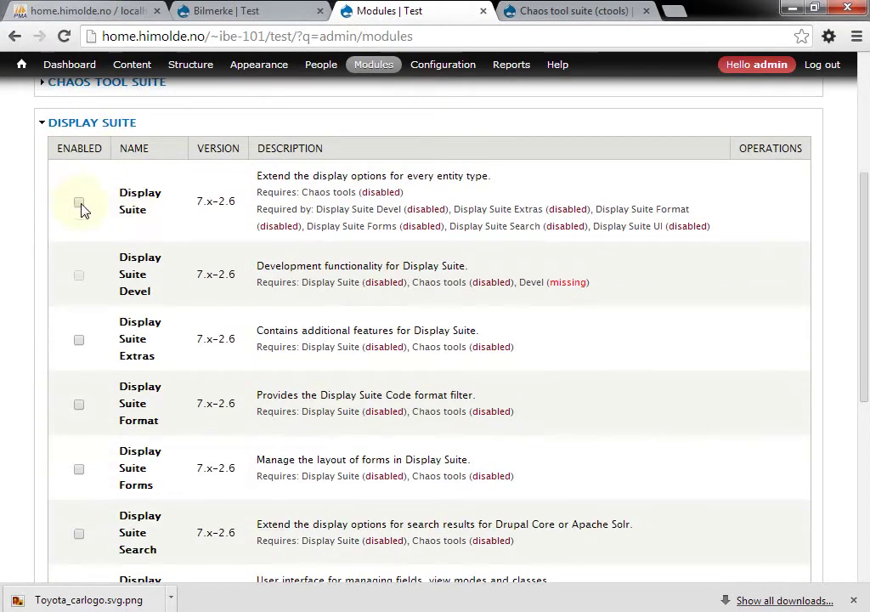
click(79, 204)
scroll(97, 478, down, 2)
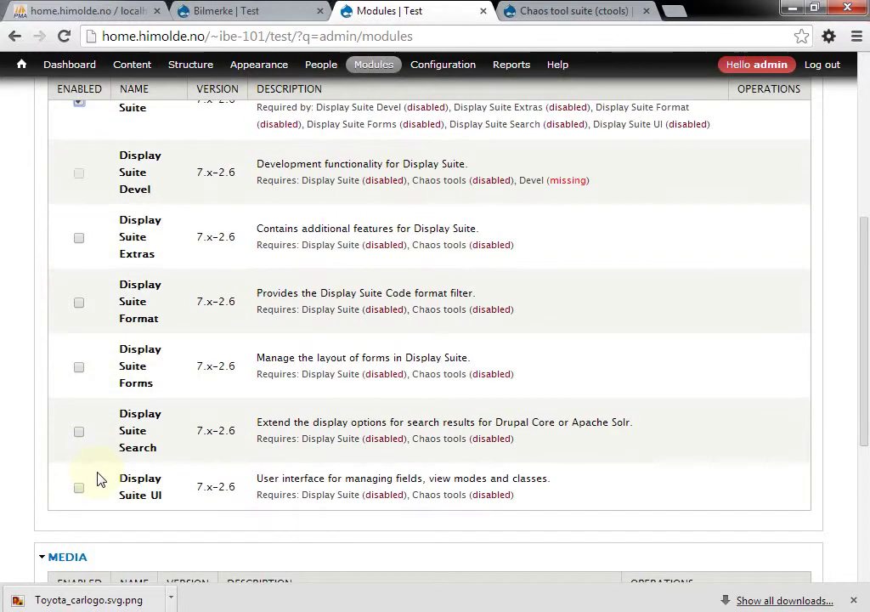
click(79, 488)
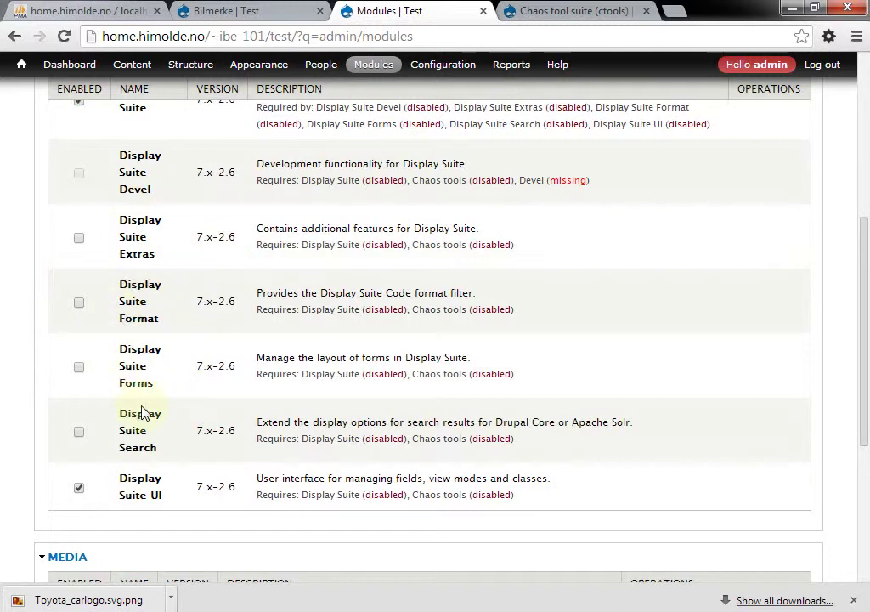
Save the module configuration, agreeing to also enable Chaos tools
scroll(142, 413, up, 2)
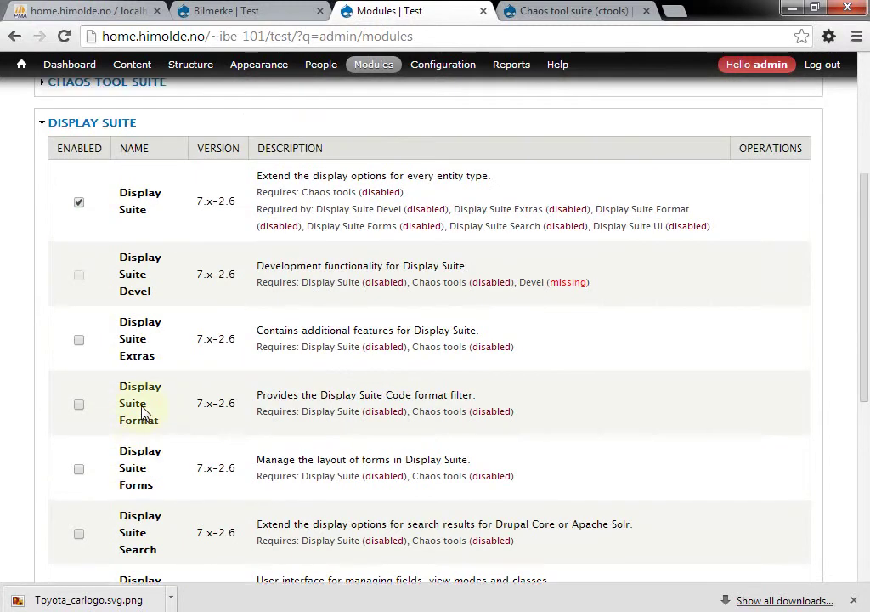
scroll(142, 412, down, 1)
scroll(142, 412, down, 4)
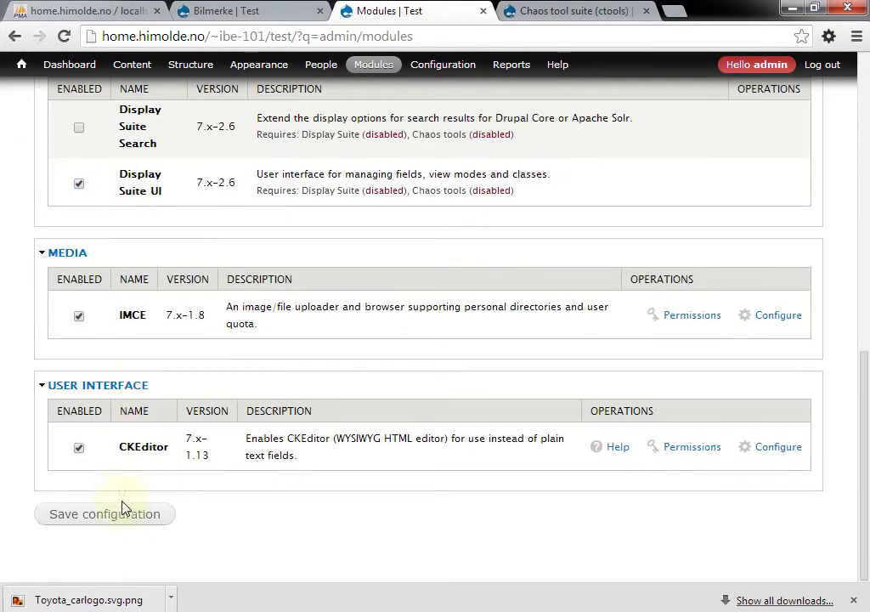
click(123, 514)
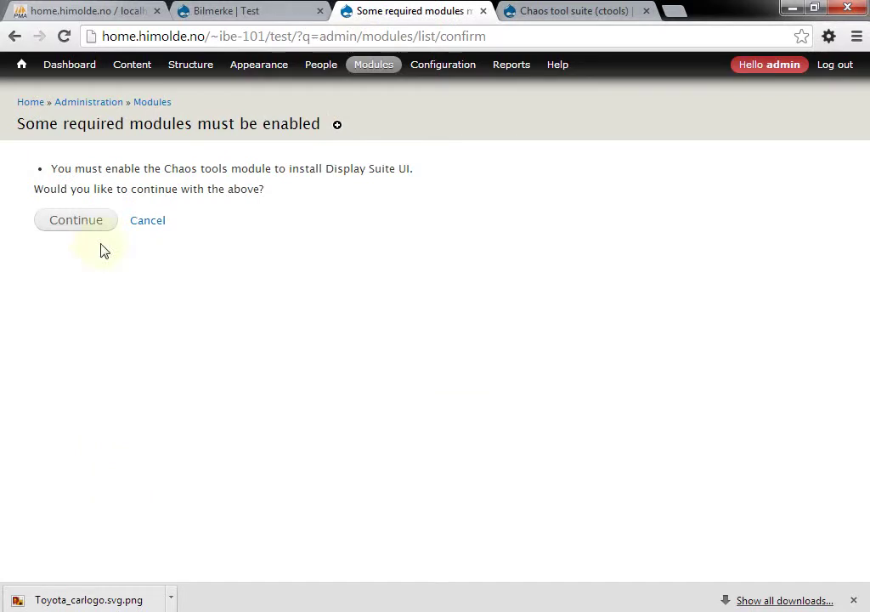
click(78, 231)
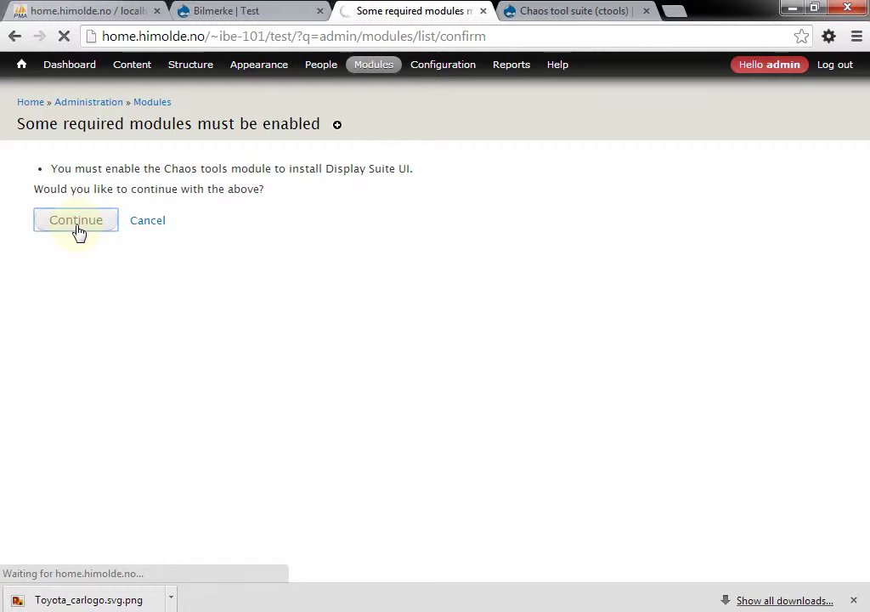
mouse_move(432, 50)
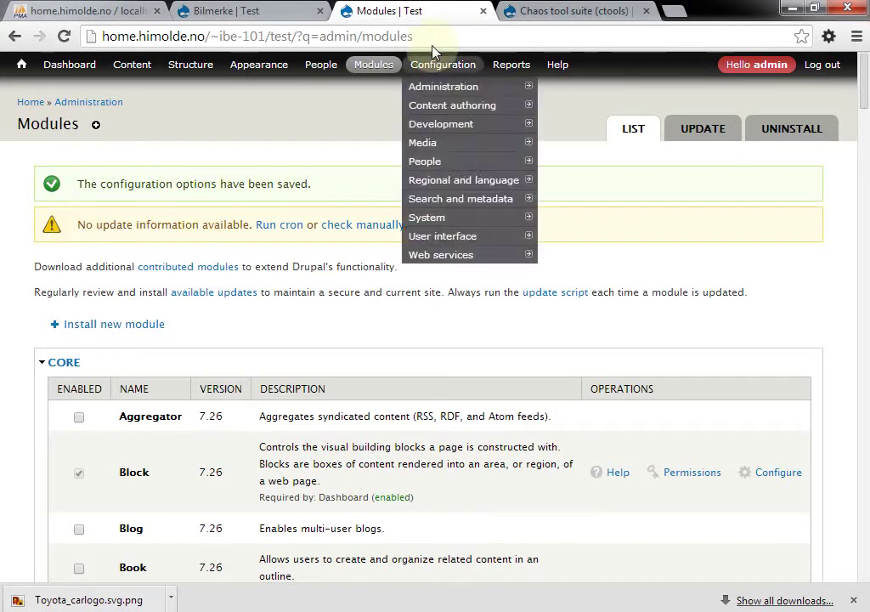
Reload Bilmerke's Manage display page to reveal the new Display Suite layout section
click(482, 17)
click(286, 15)
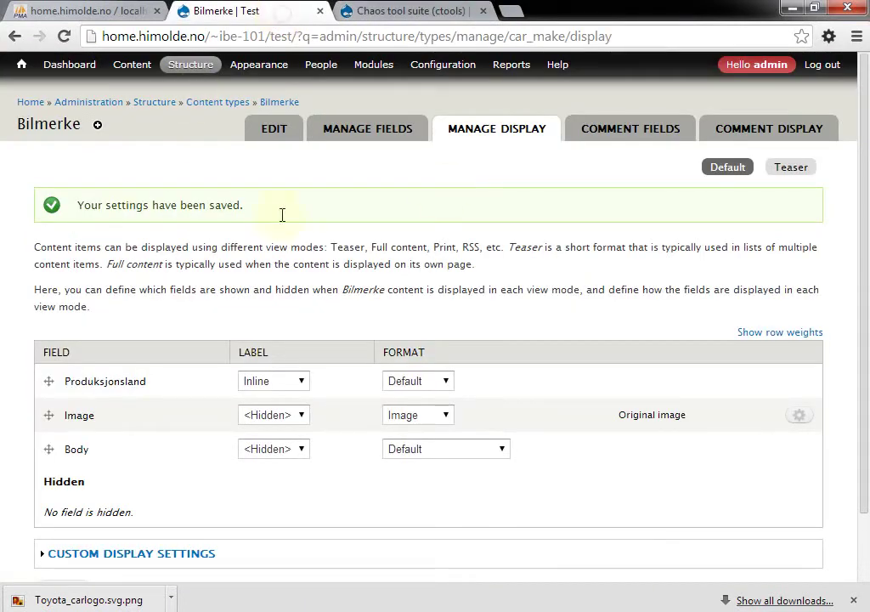
click(507, 134)
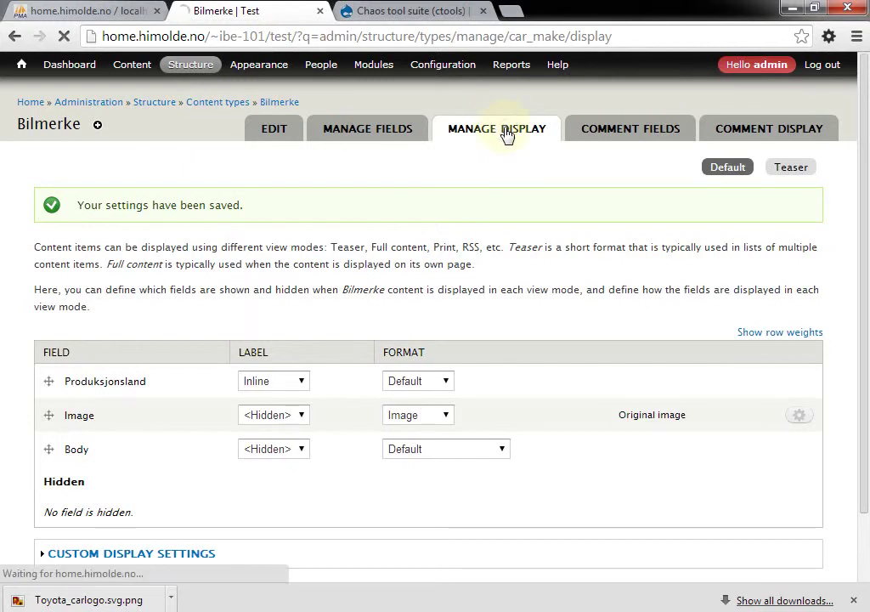
scroll(506, 134, down, 3)
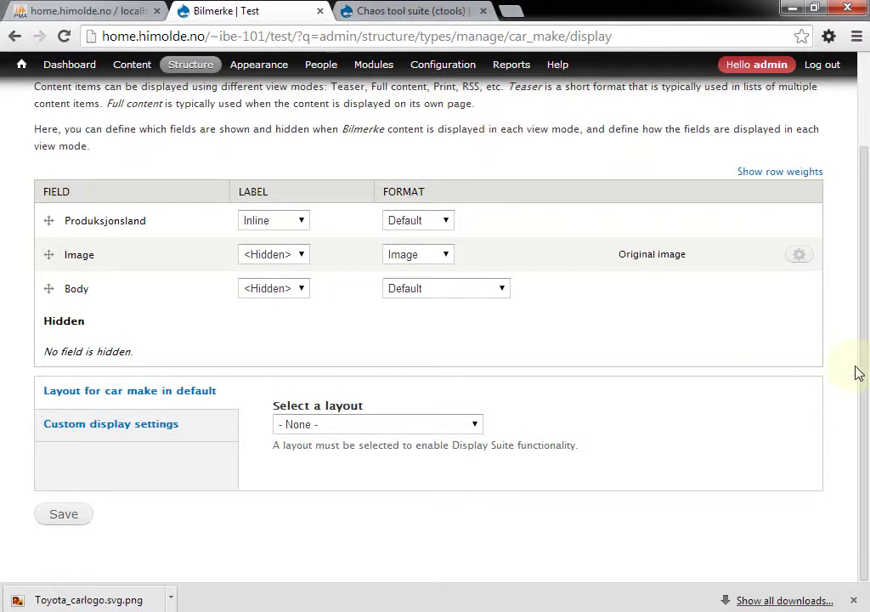
Choose Two column stacked as the car make layout and save
drag(862, 373, 867, 223)
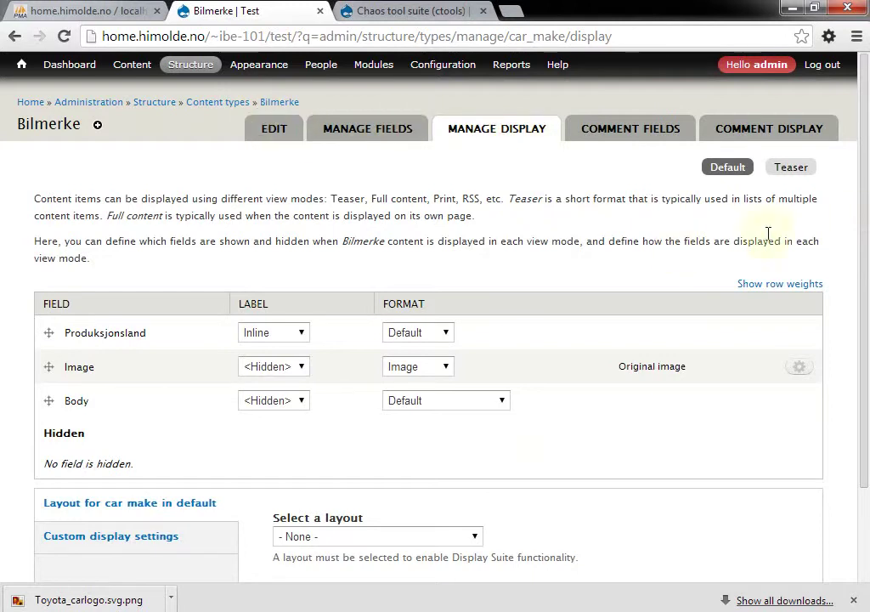
drag(865, 220, 862, 322)
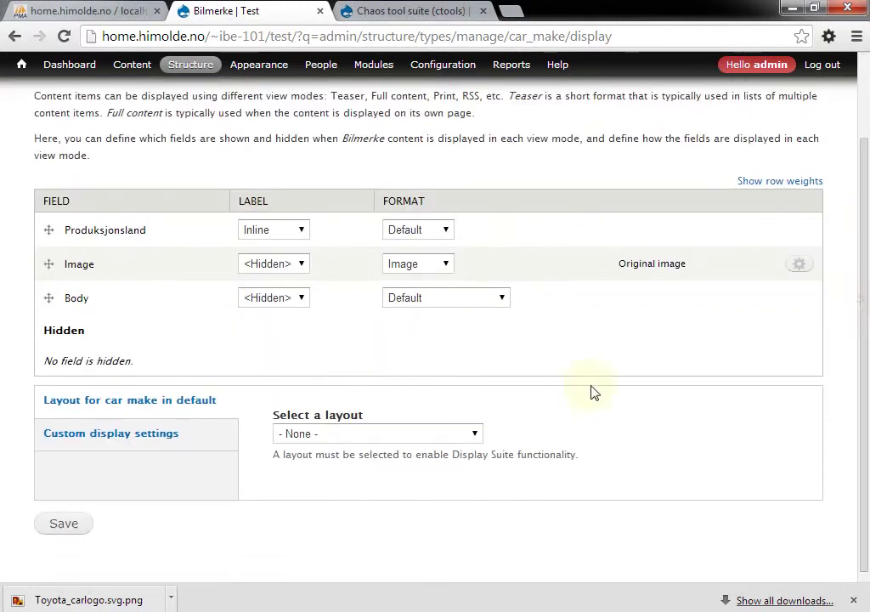
click(475, 435)
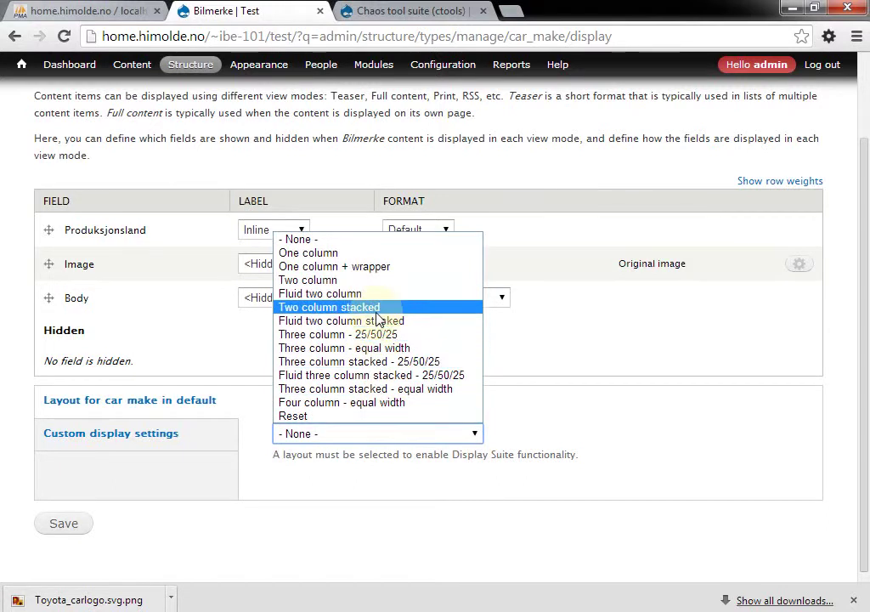
click(374, 309)
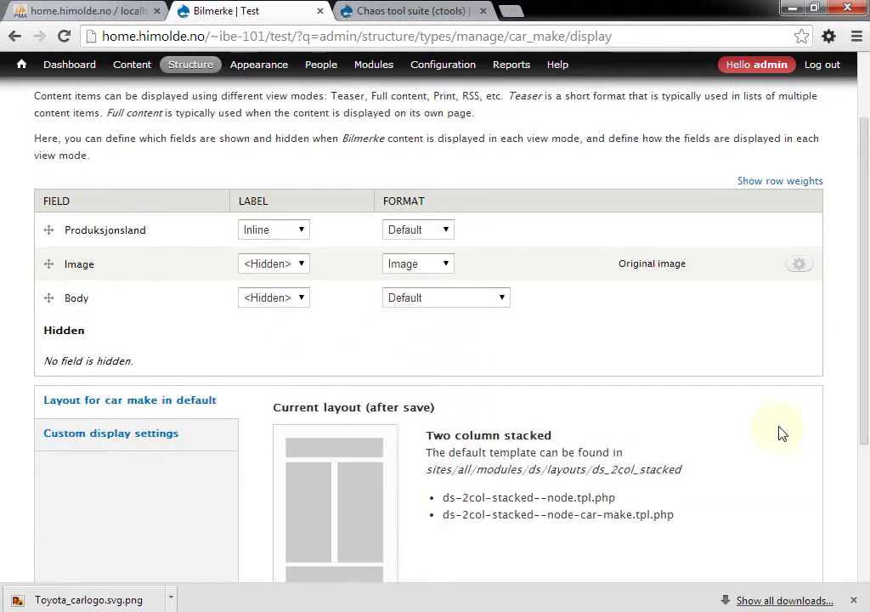
drag(867, 355, 867, 484)
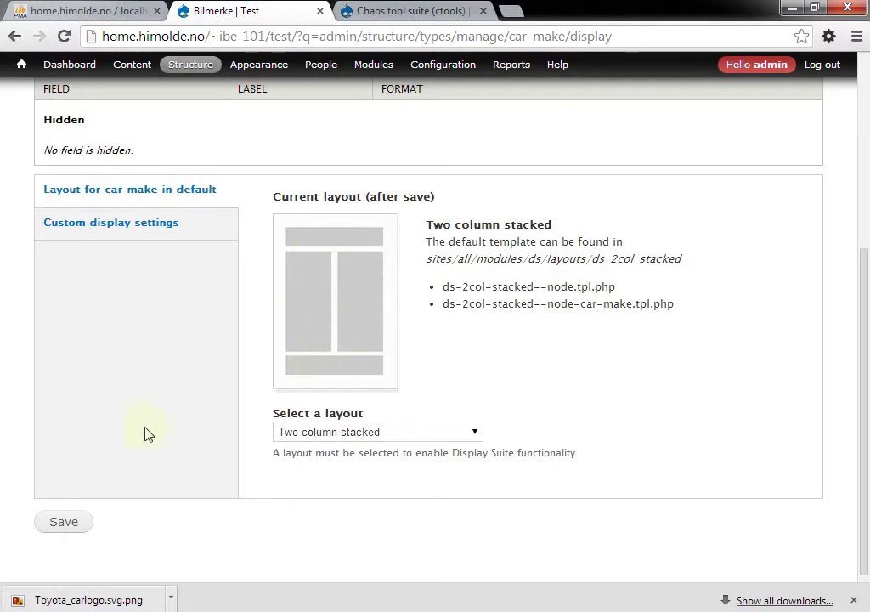
click(71, 522)
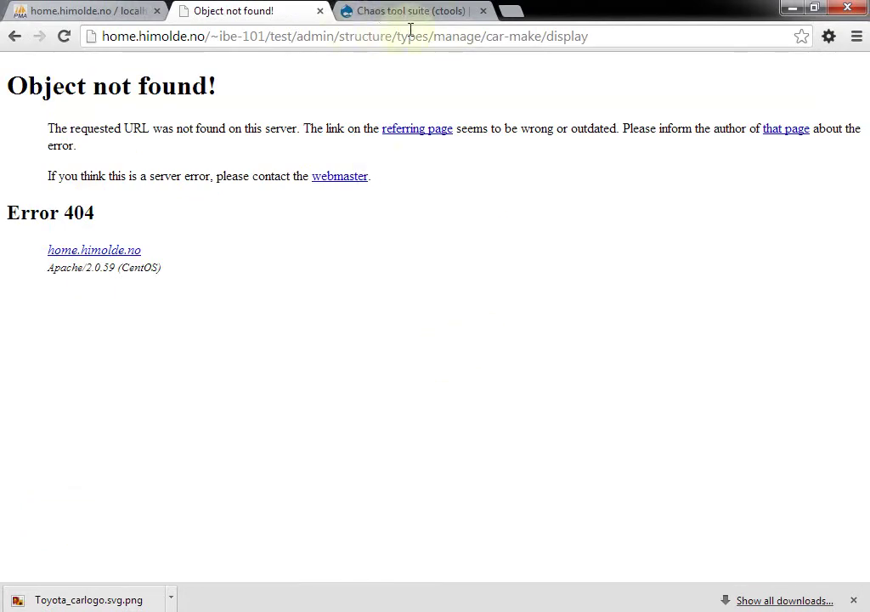
Trim the broken address to the site root and load the front page
click(299, 37)
click(300, 53)
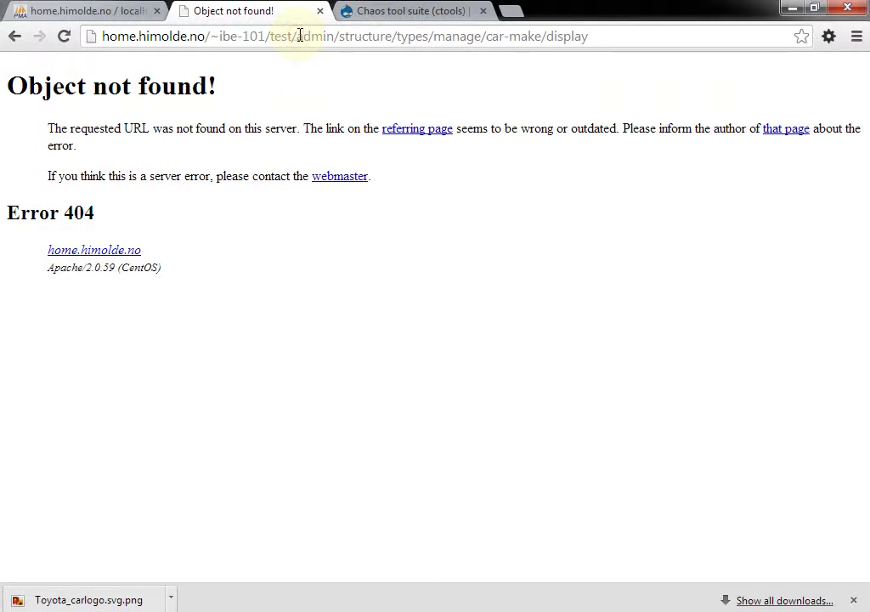
drag(299, 37, 600, 35)
key(BackSpace)
key(Return)
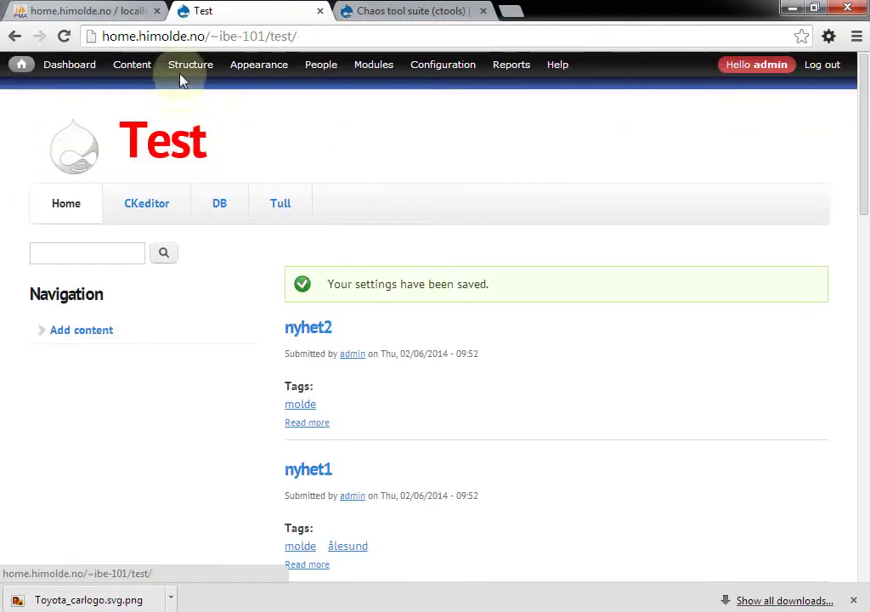
Go to Structure > Content types > Bilmerke > Manage display
mouse_move(188, 75)
mouse_move(281, 102)
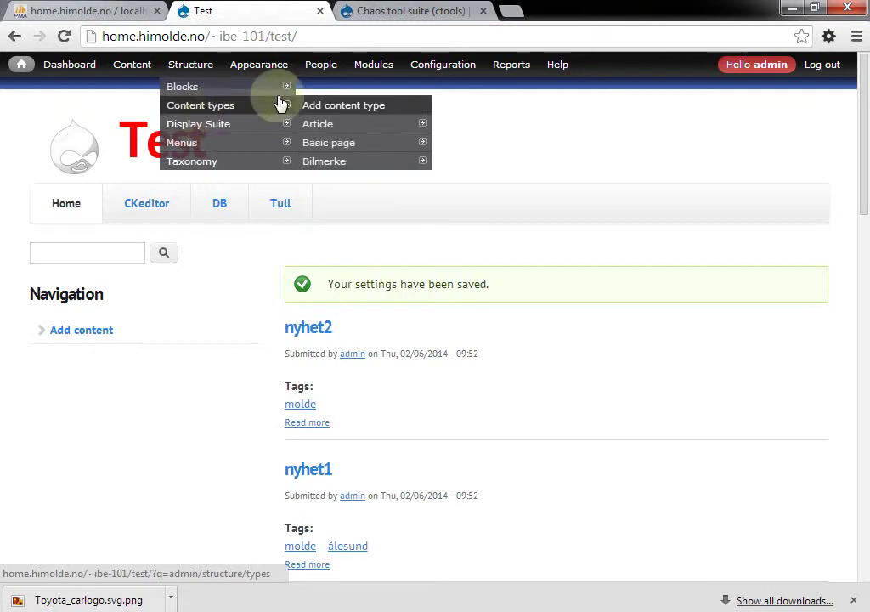
mouse_move(339, 164)
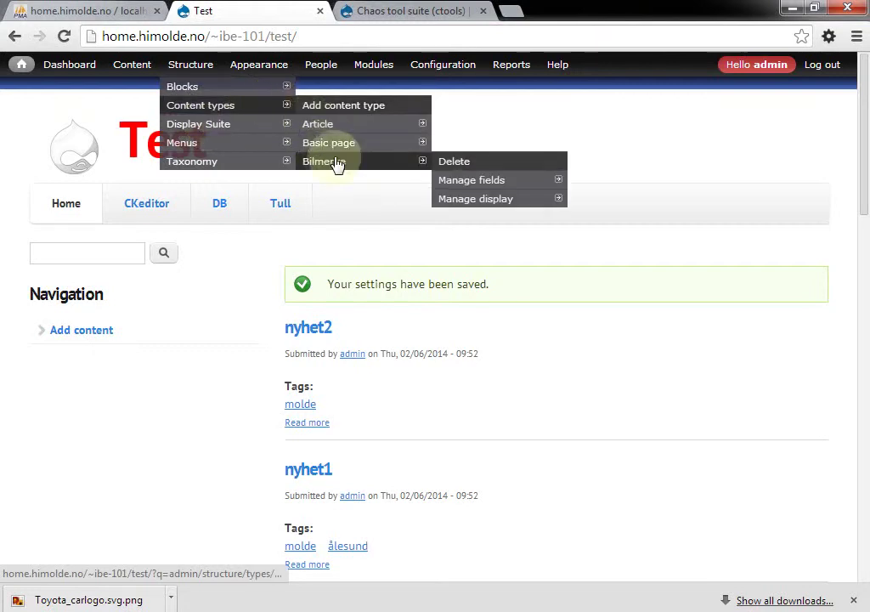
click(482, 203)
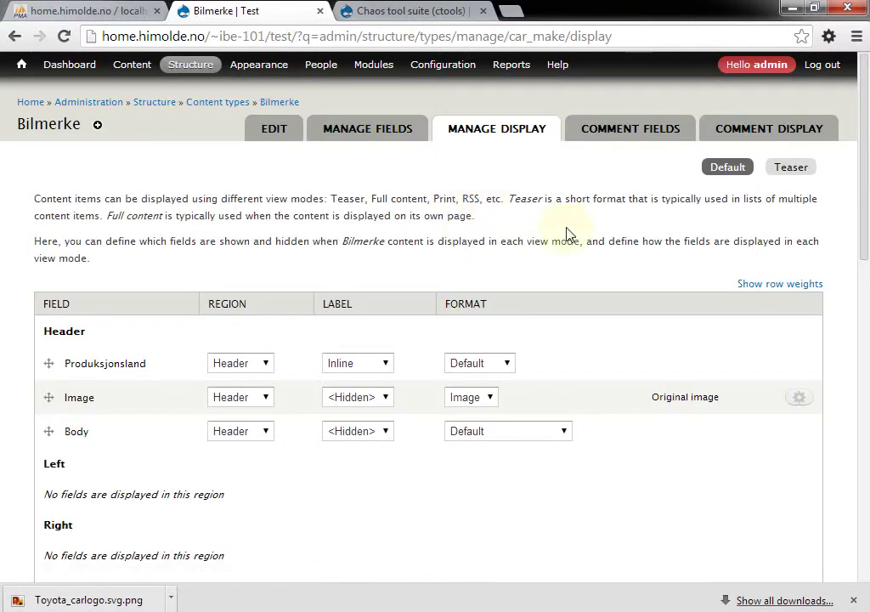
Drag Produksjonsland to Left, Image to Right and Body to Footer
scroll(567, 233, down, 3)
scroll(568, 233, down, 4)
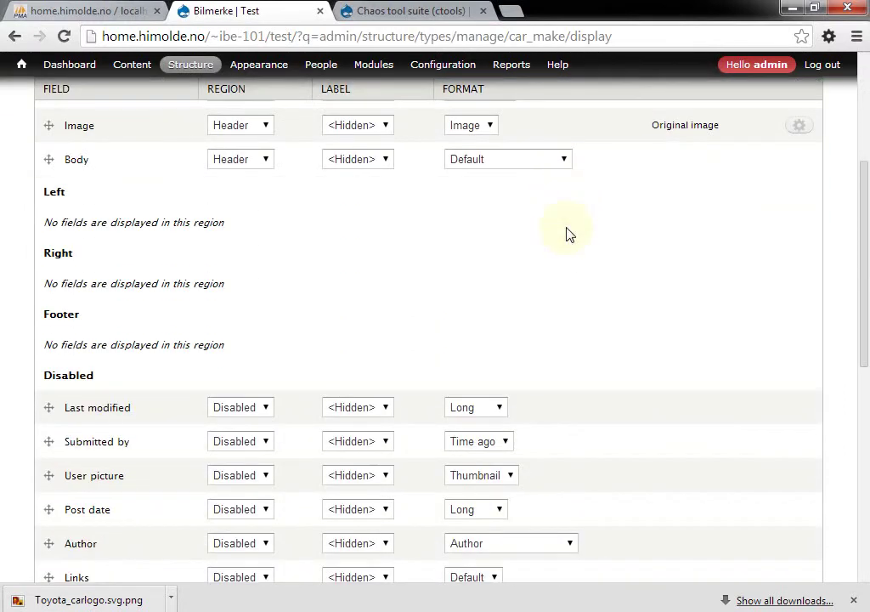
scroll(569, 234, down, 4)
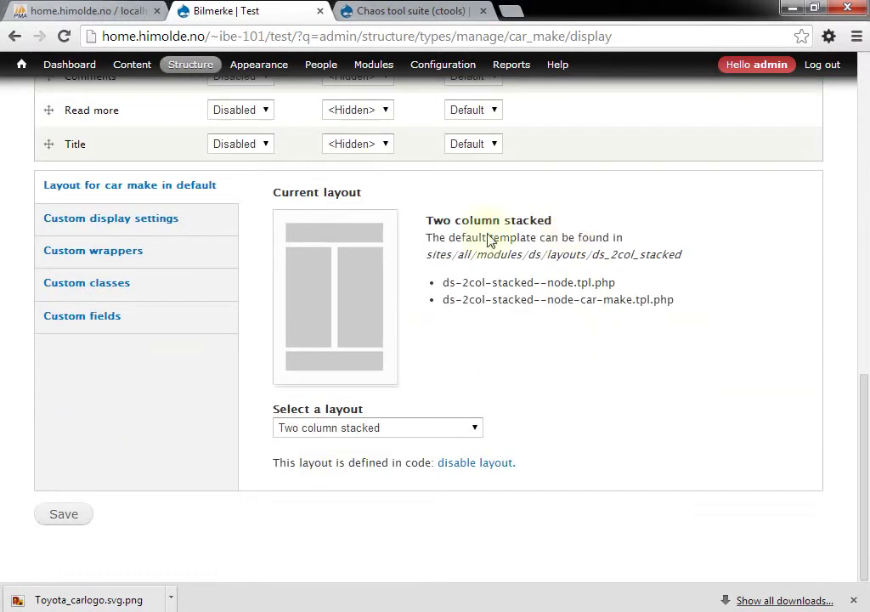
scroll(525, 343, up, 6)
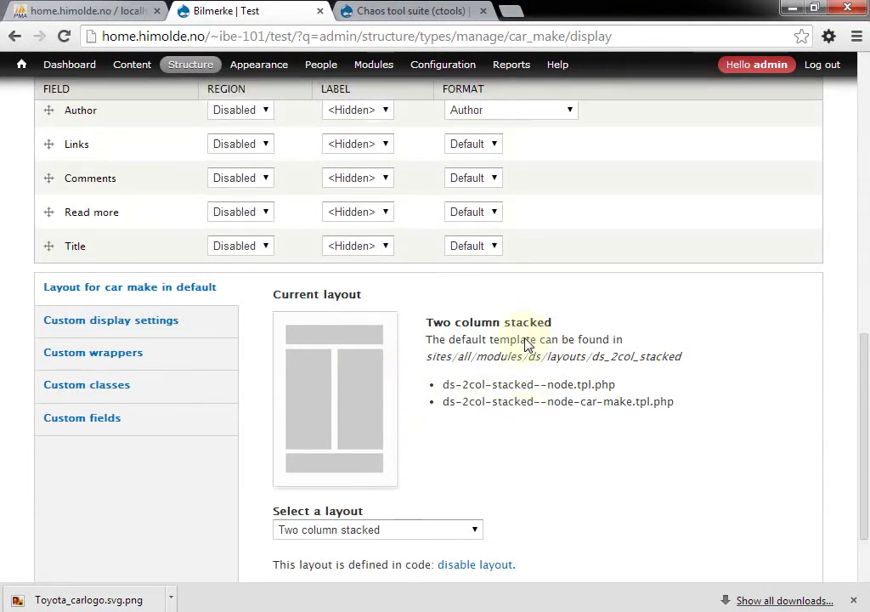
scroll(525, 344, up, 1)
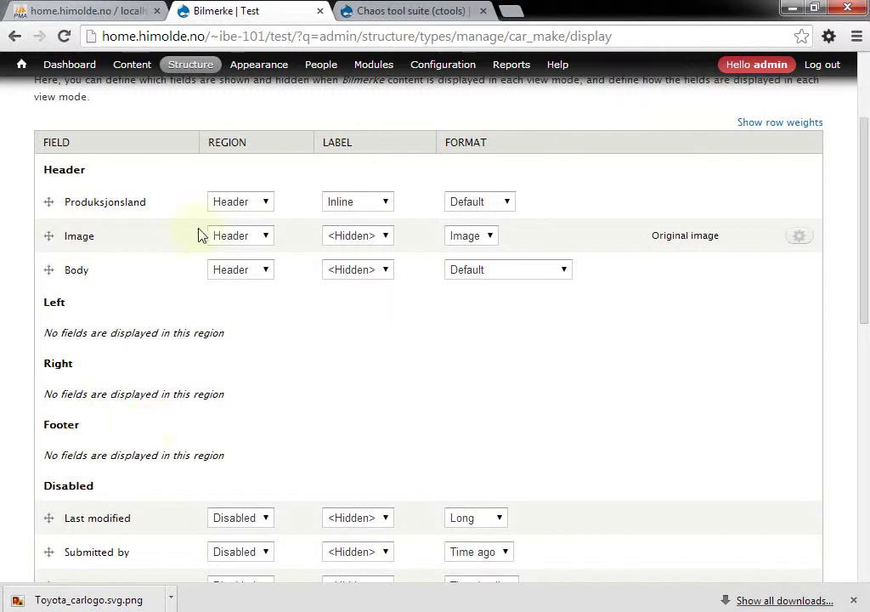
drag(50, 202, 56, 312)
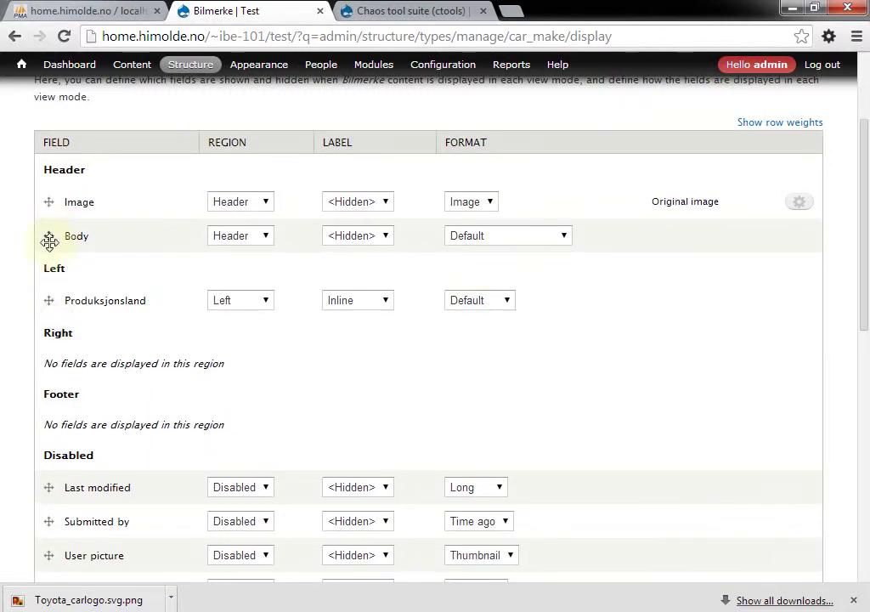
drag(47, 200, 57, 349)
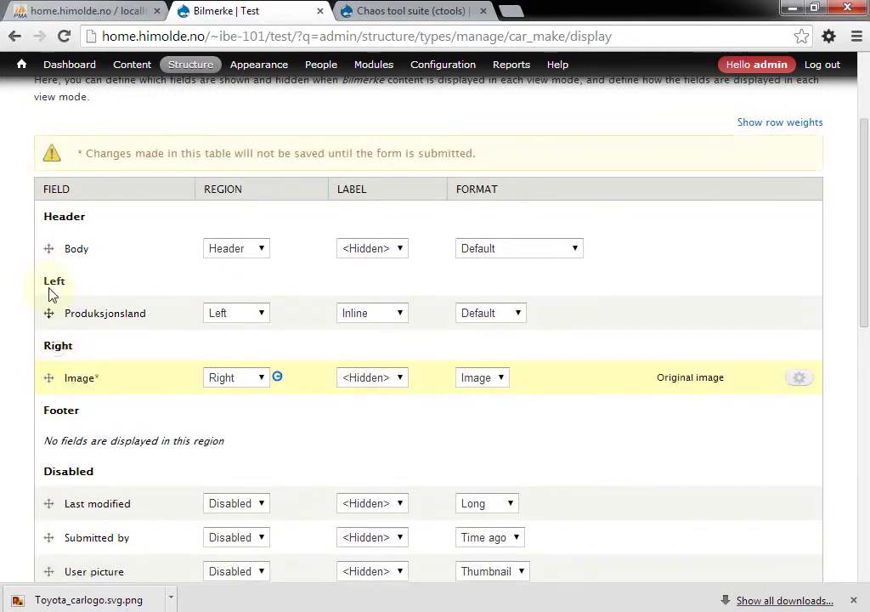
drag(48, 207, 57, 407)
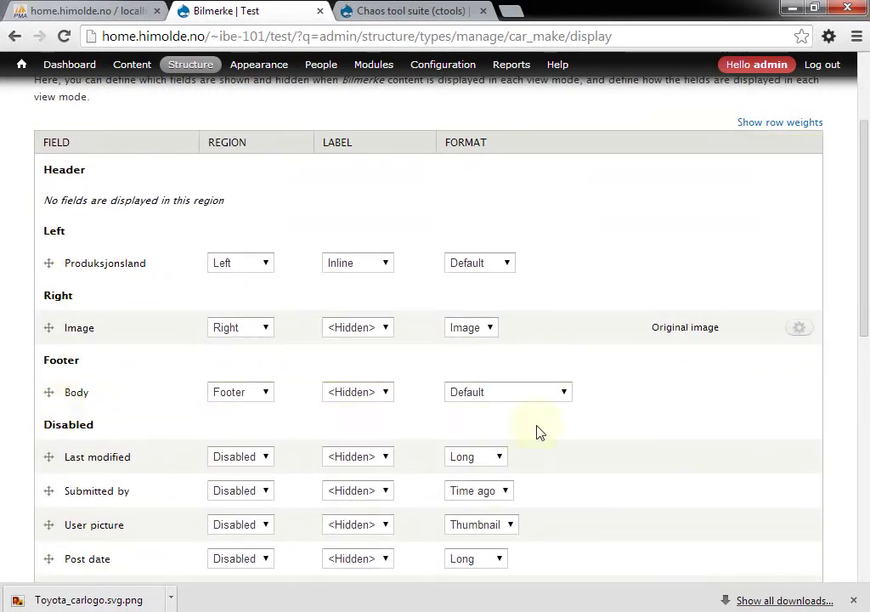
drag(866, 281, 866, 390)
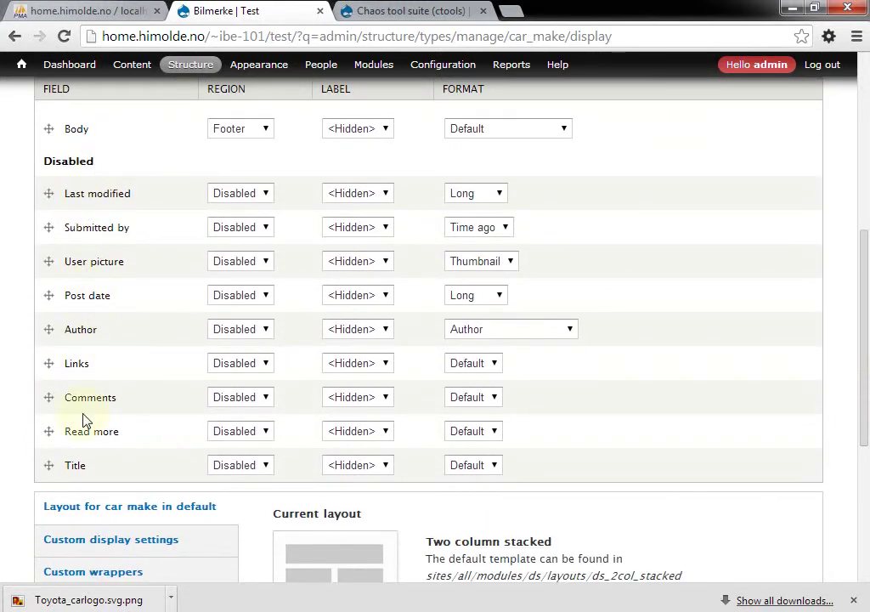
Set the Author and Title fields' region to Header
click(266, 331)
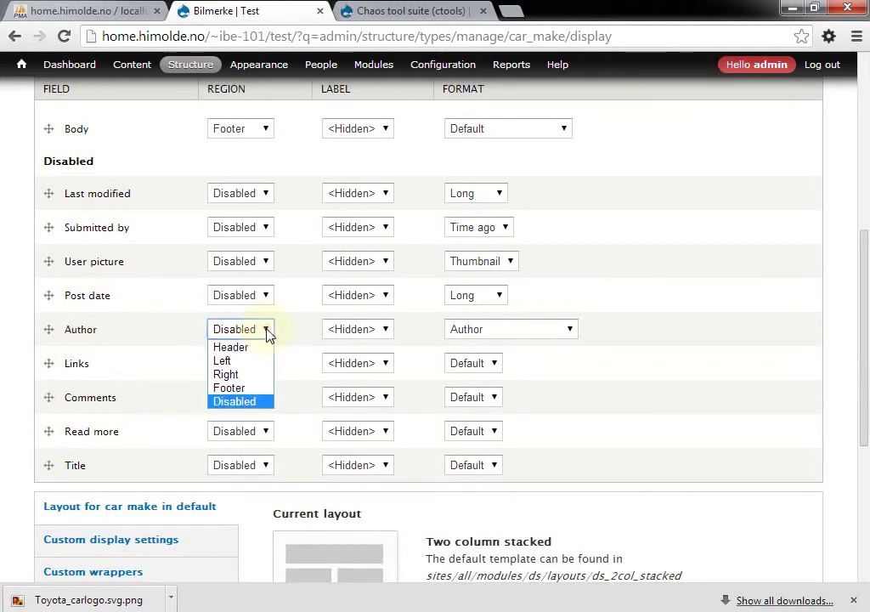
click(255, 347)
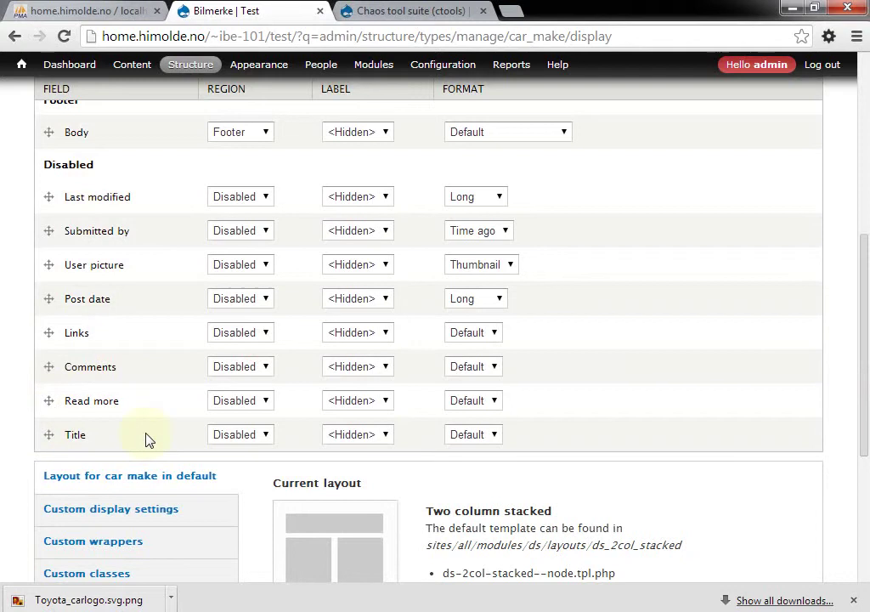
click(262, 439)
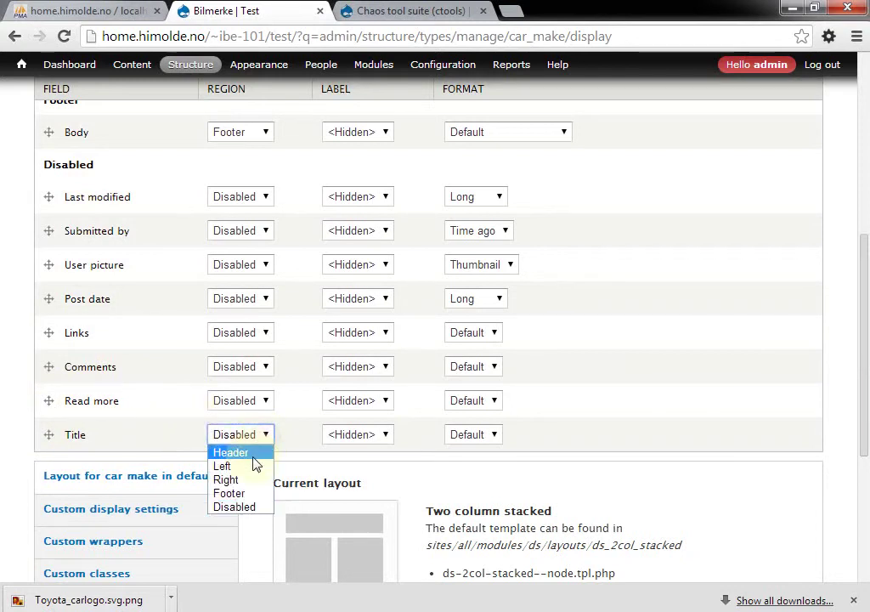
click(252, 455)
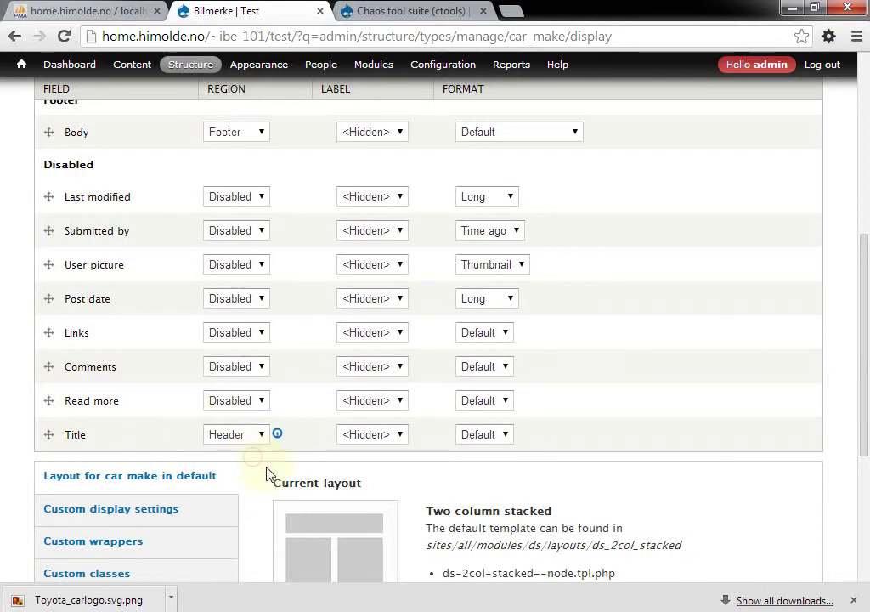
drag(867, 431, 735, 521)
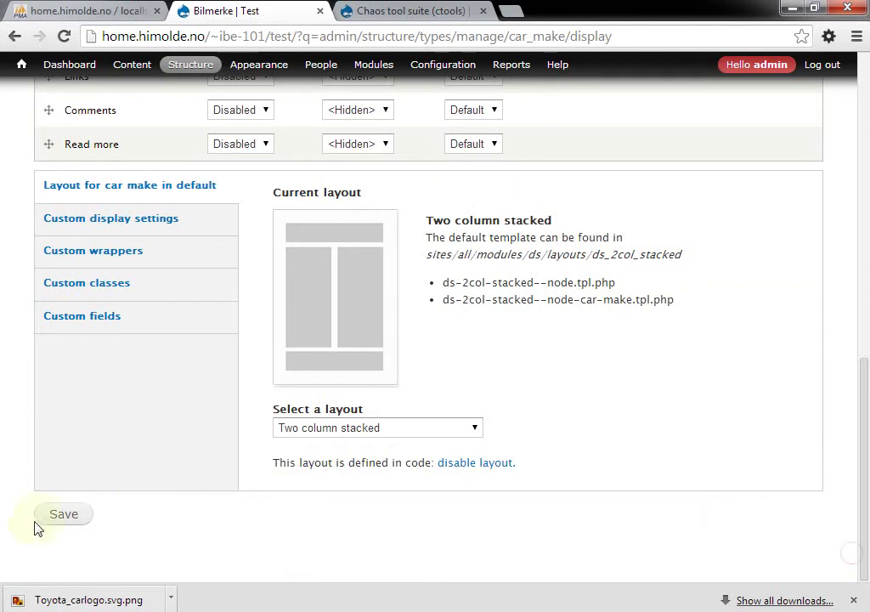
Save the Bilmerke display layout and open the site's front page in a new tab
click(61, 517)
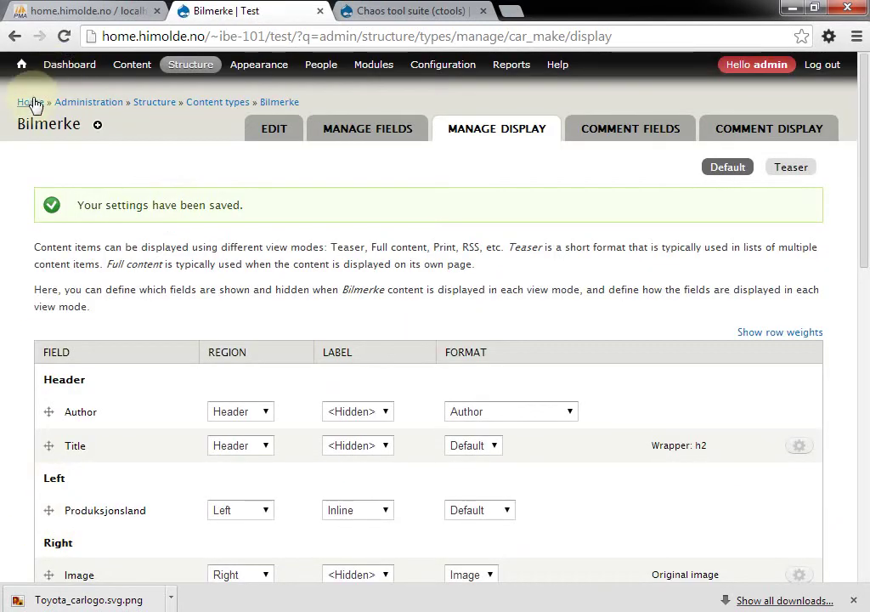
middle_click(30, 102)
click(386, 11)
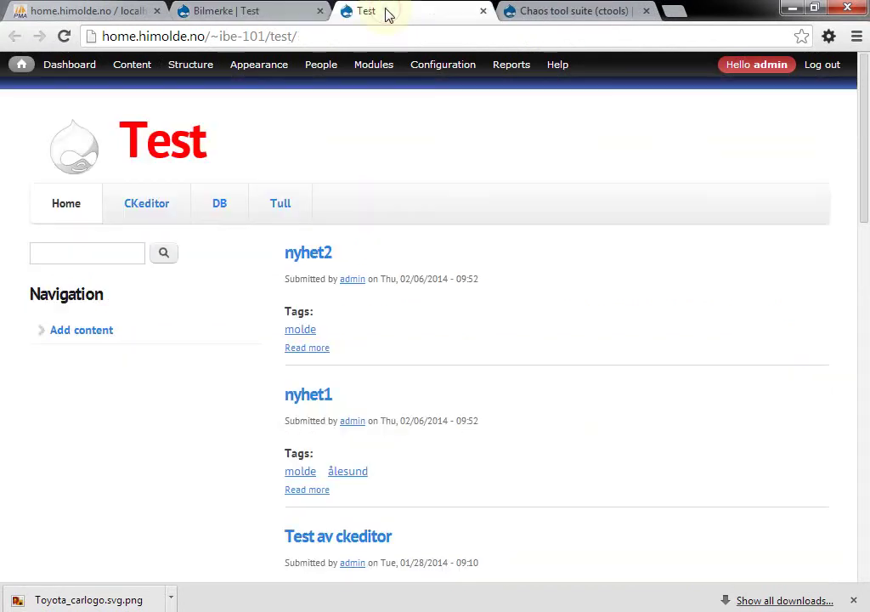
Look over the front page, then bring up the Content overview list
scroll(511, 322, down, 5)
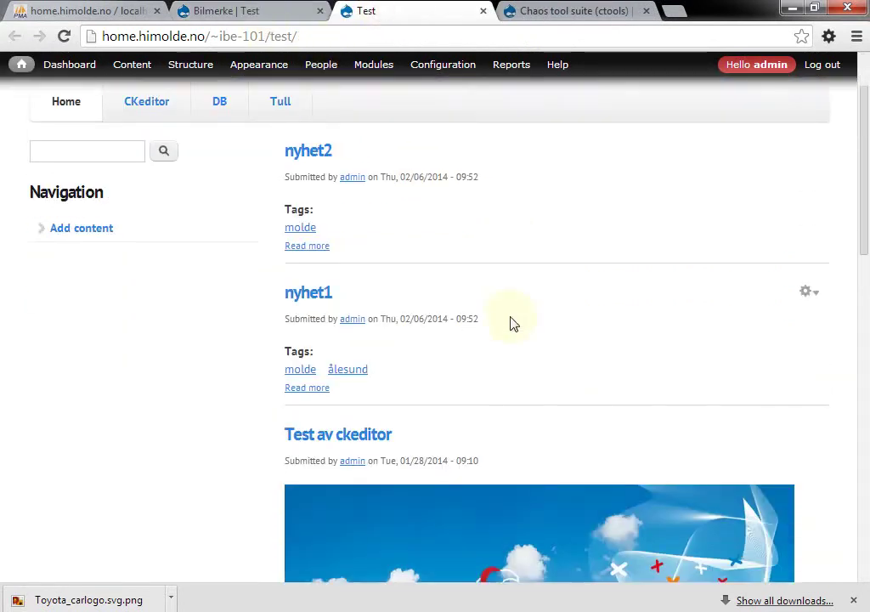
scroll(511, 323, down, 8)
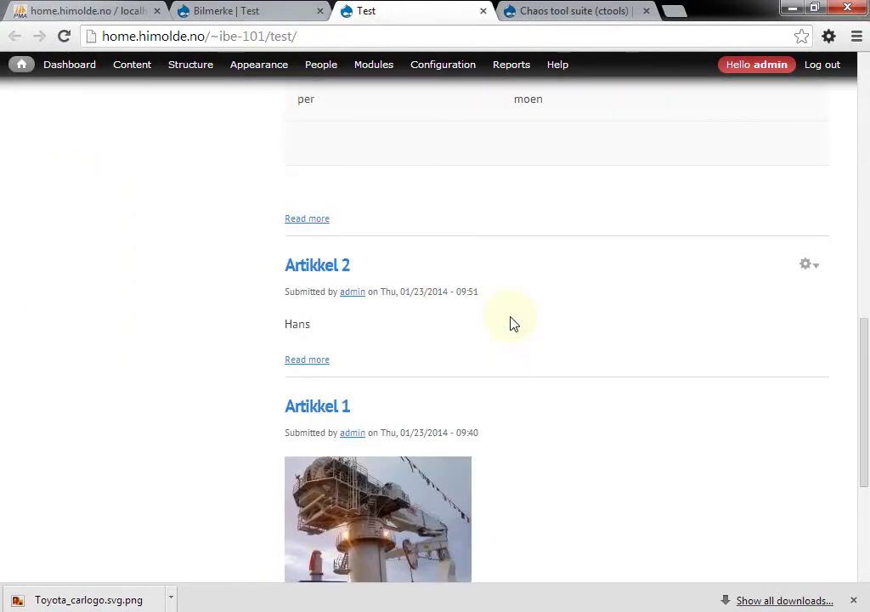
scroll(513, 323, up, 6)
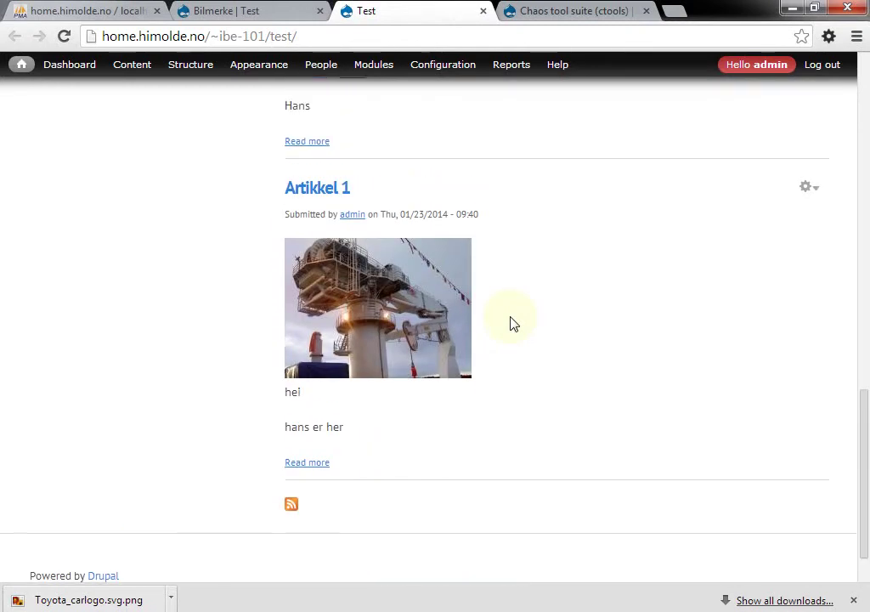
scroll(513, 322, up, 7)
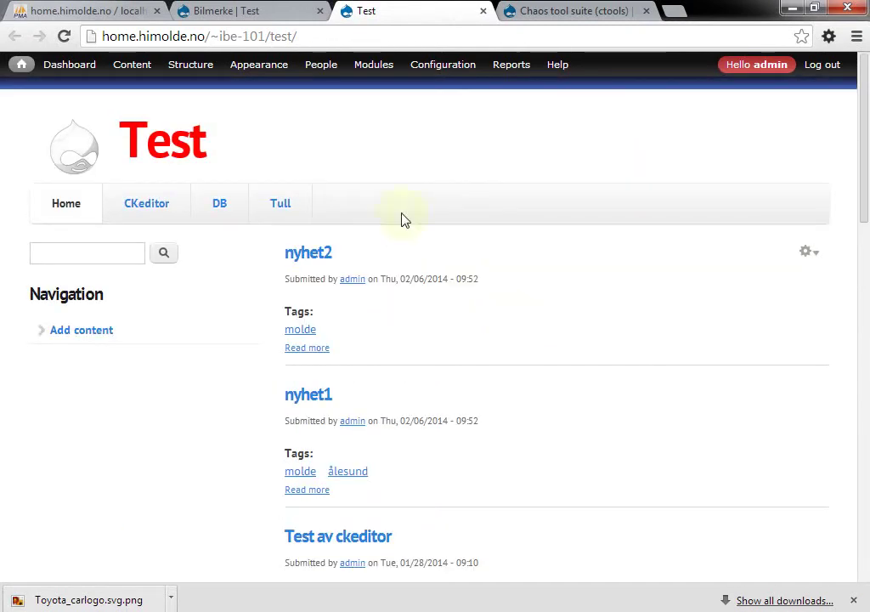
click(134, 66)
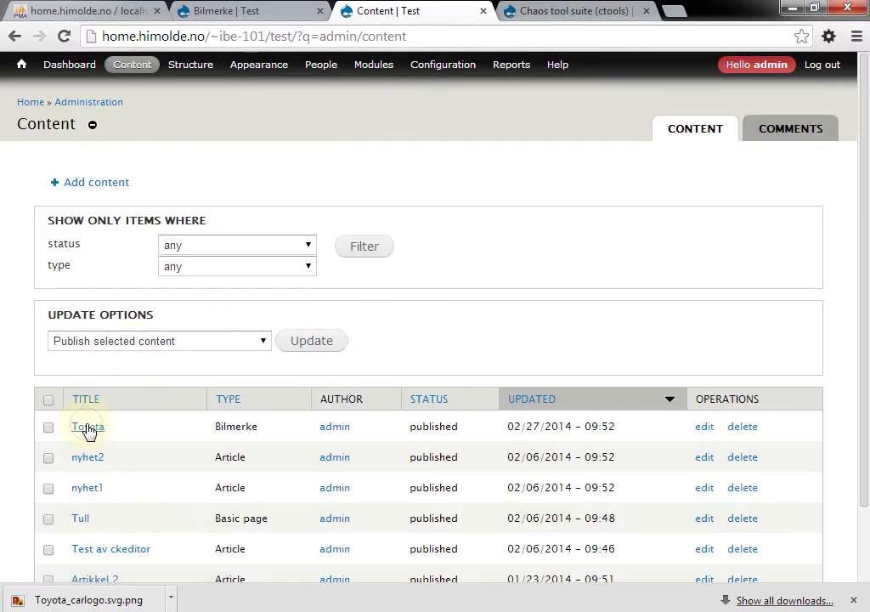
Check the Toyota node's layout (Produksjonsland left, logo right, body below), then return to Bilmerke display settings
click(89, 429)
scroll(89, 432, down, 3)
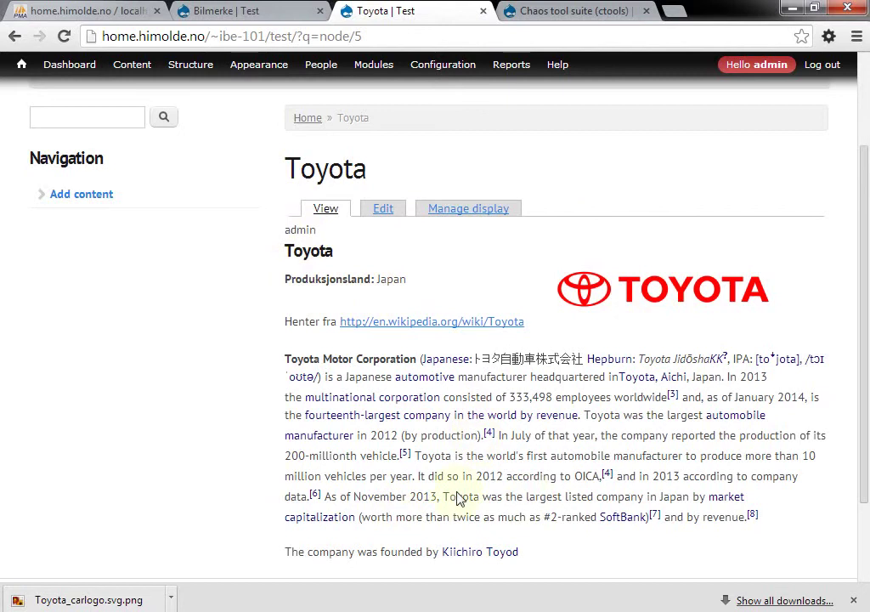
click(245, 12)
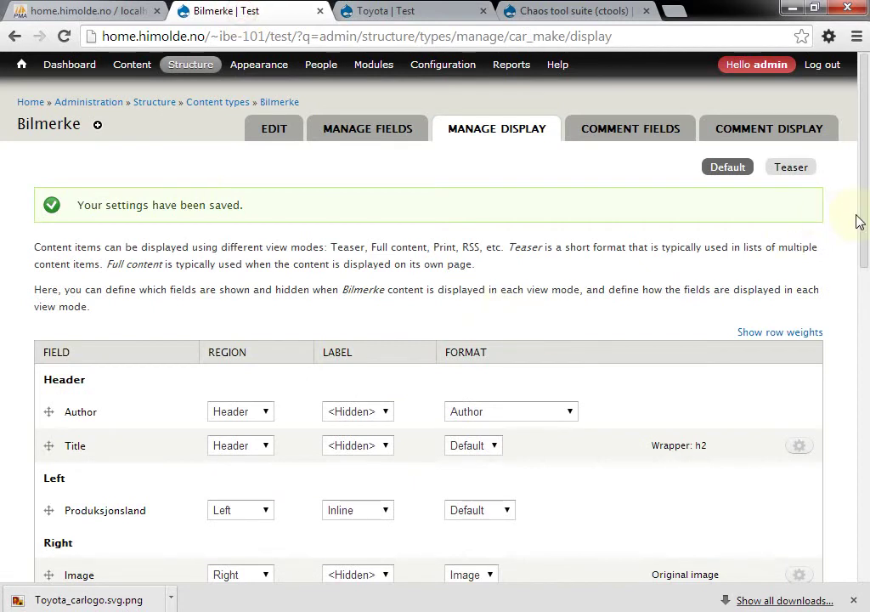
Move the Image field into the Header and set Title's region to Disabled
drag(861, 209, 868, 322)
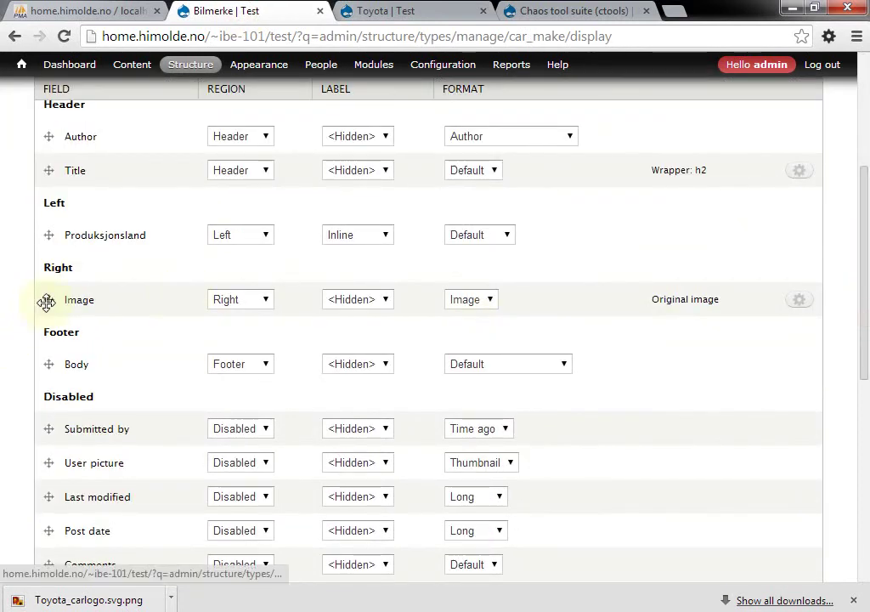
mouse_move(44, 302)
mouse_down()
mouse_move(49, 150)
mouse_move(60, 327)
mouse_move(60, 303)
mouse_up()
scroll(49, 187, down, 1)
scroll(189, 223, down, 1)
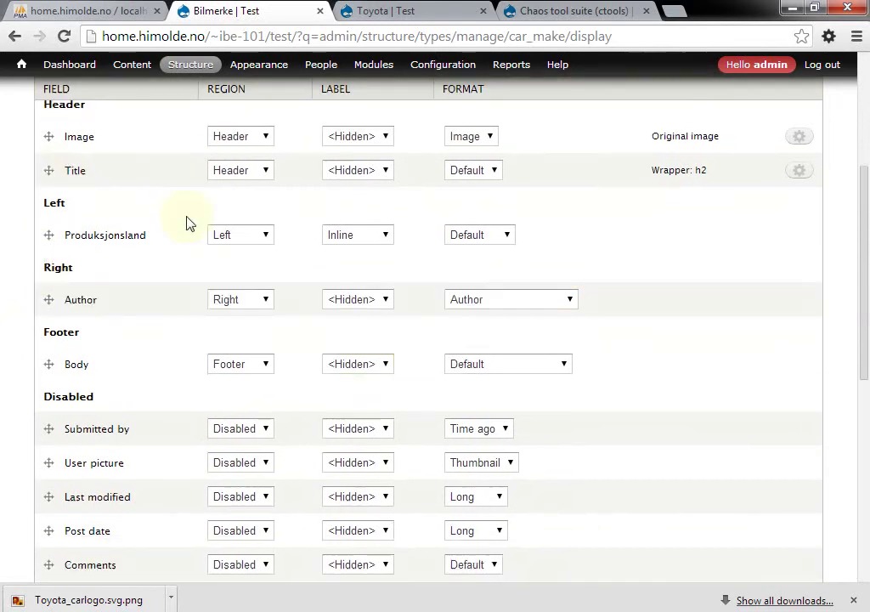
click(266, 170)
click(244, 243)
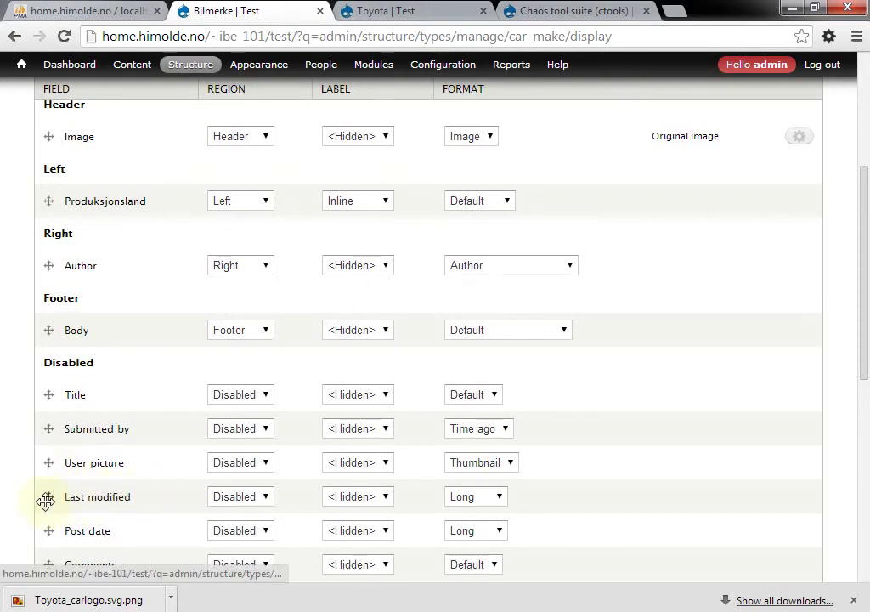
Place Author and Last modified in the Right column and save the display
drag(47, 499, 70, 303)
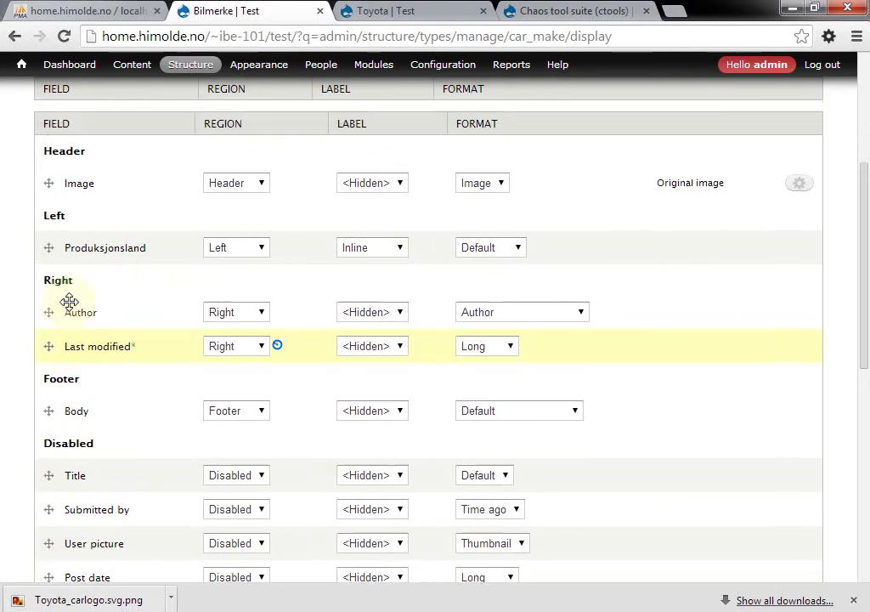
drag(867, 307, 864, 505)
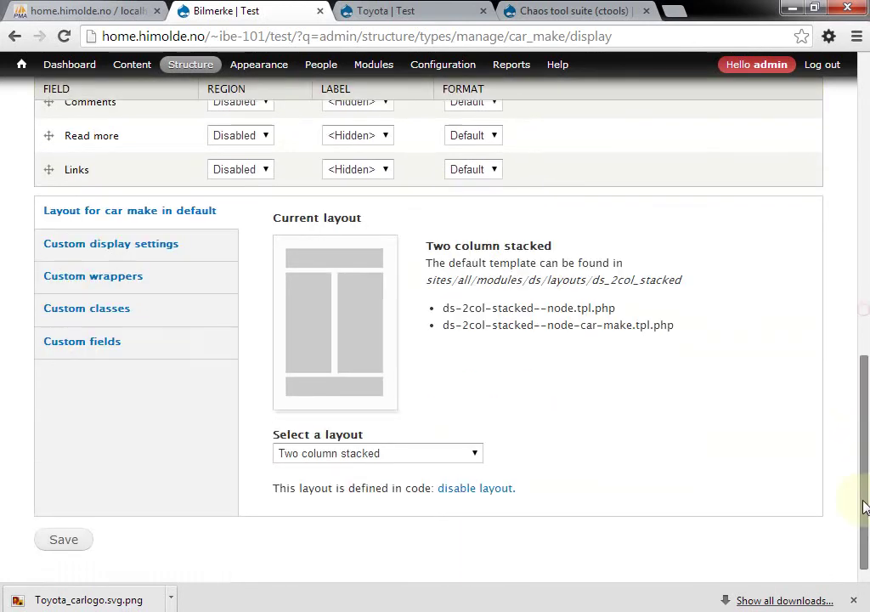
click(64, 540)
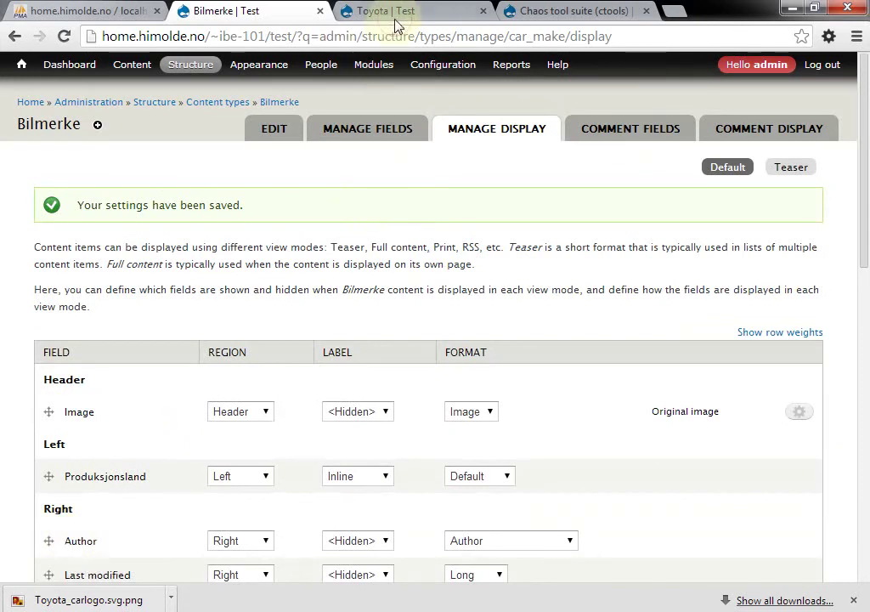
Reload the Toyota page to show the new layout, then cycle through the open windows
click(393, 12)
key(F5)
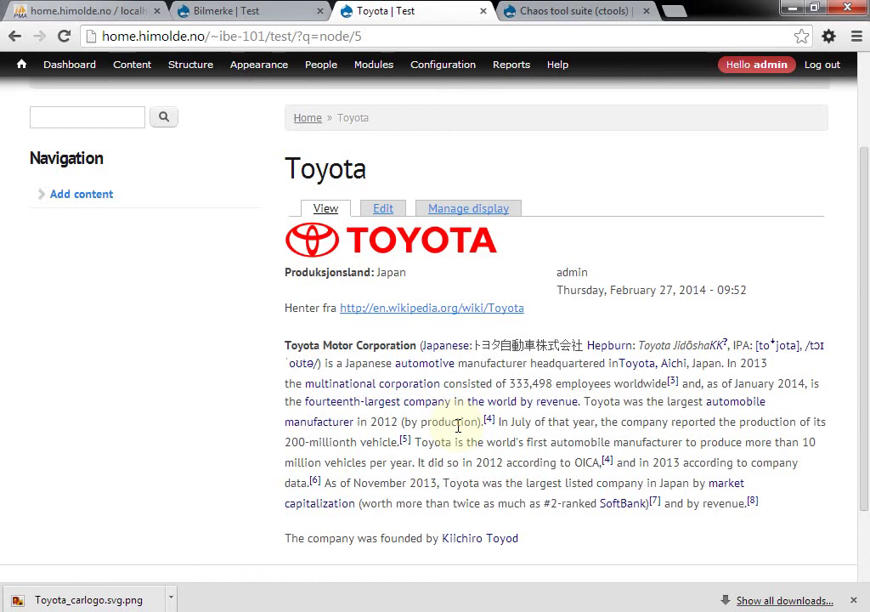
key(alt+Tab)
key(alt+Tab)
key(alt+Tab)
key(alt+Tab)
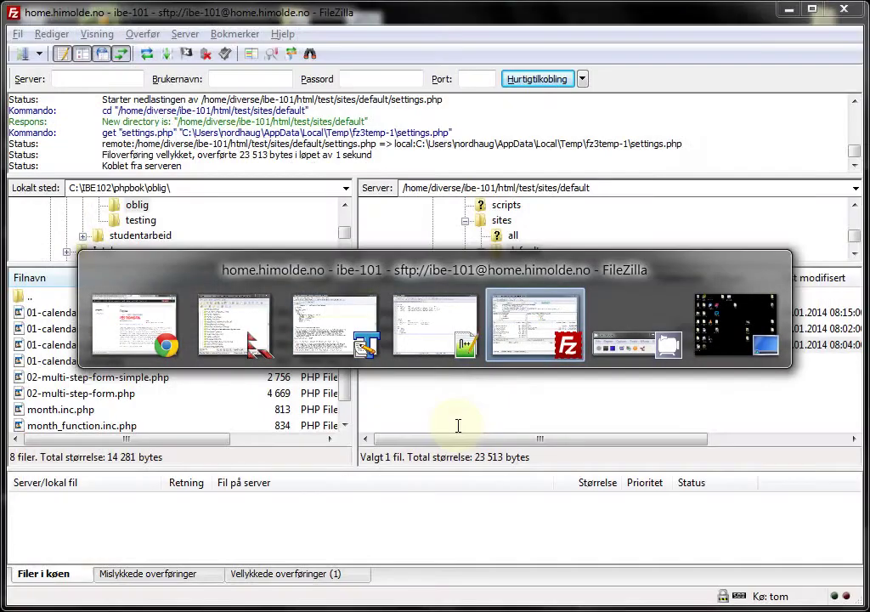
key(Escape)
drag(458, 425, 695, 384)
key(alt+Tab)
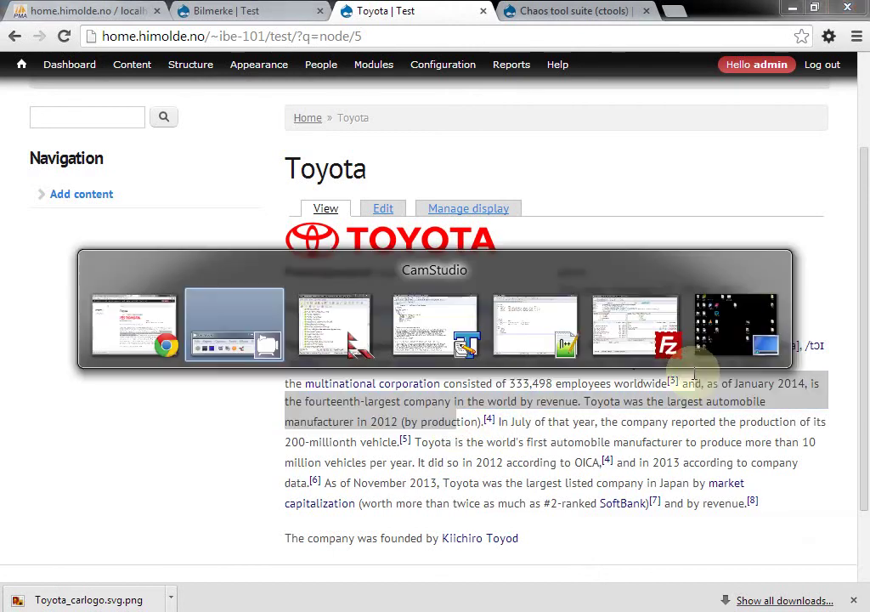